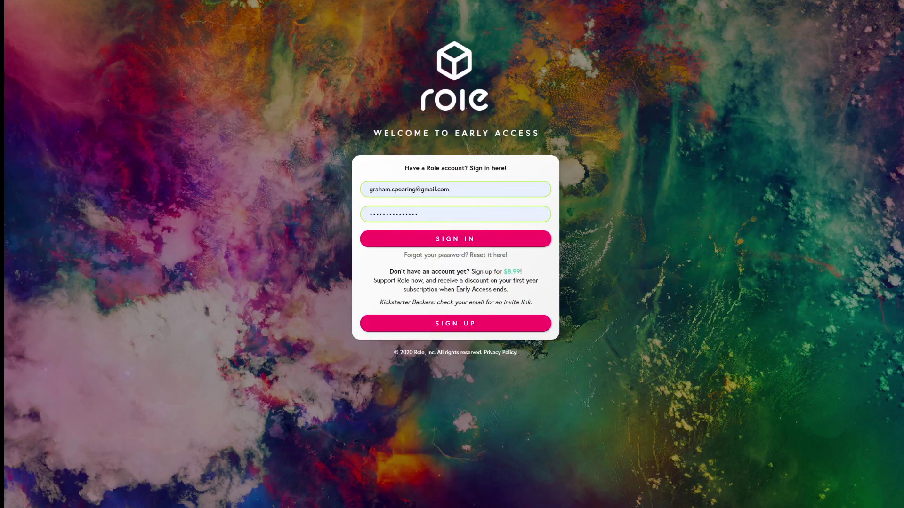
Step: Sign in to the Role account with the credentials already filled in
click(475, 241)
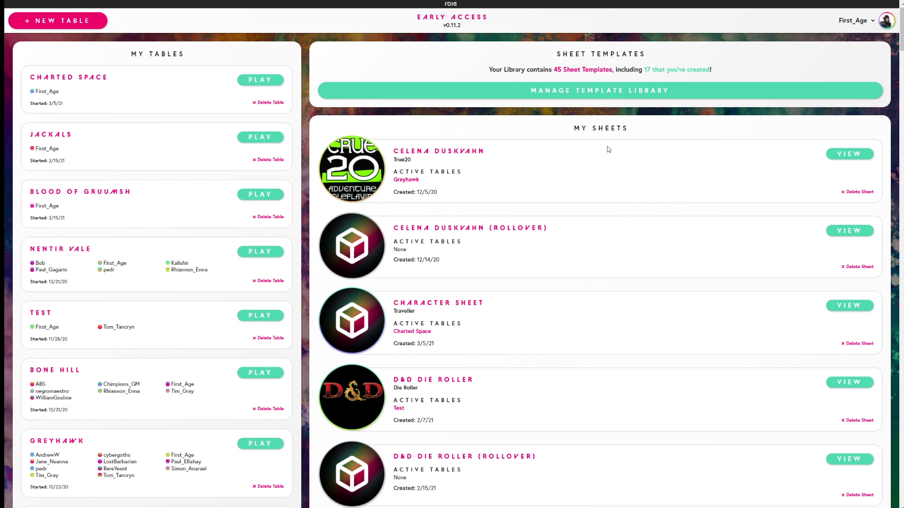
Step: Look through the dashboard's character sheets, map and image assets, and tokens, and return to the list of tables
scroll(617, 173, down, 20)
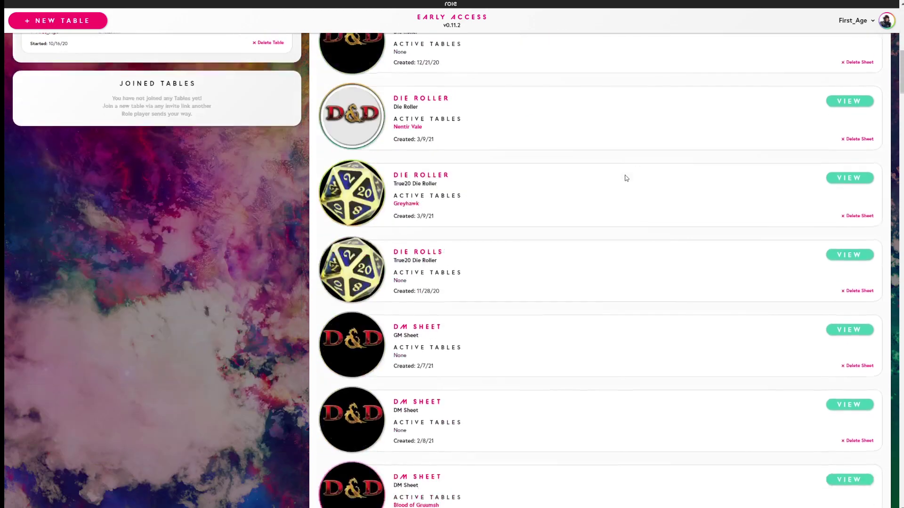
scroll(629, 176, down, 20)
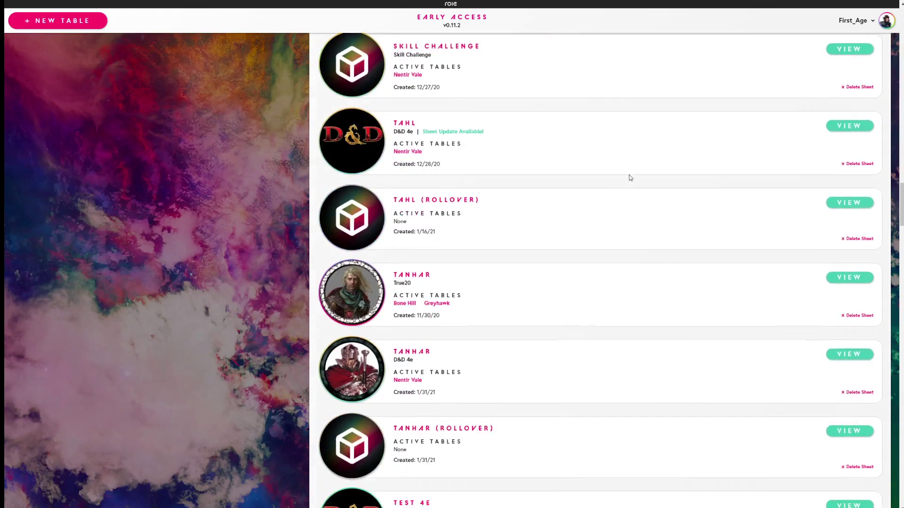
scroll(634, 178, down, 3)
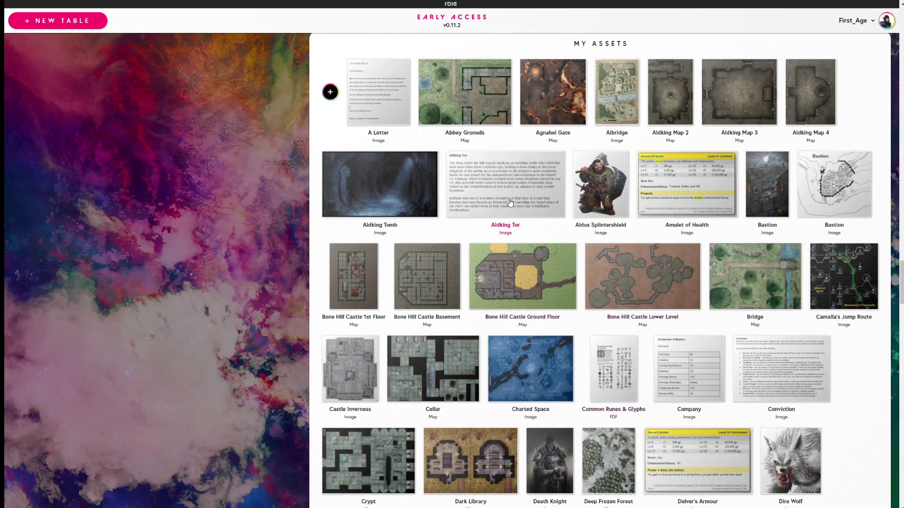
scroll(523, 212, down, 10)
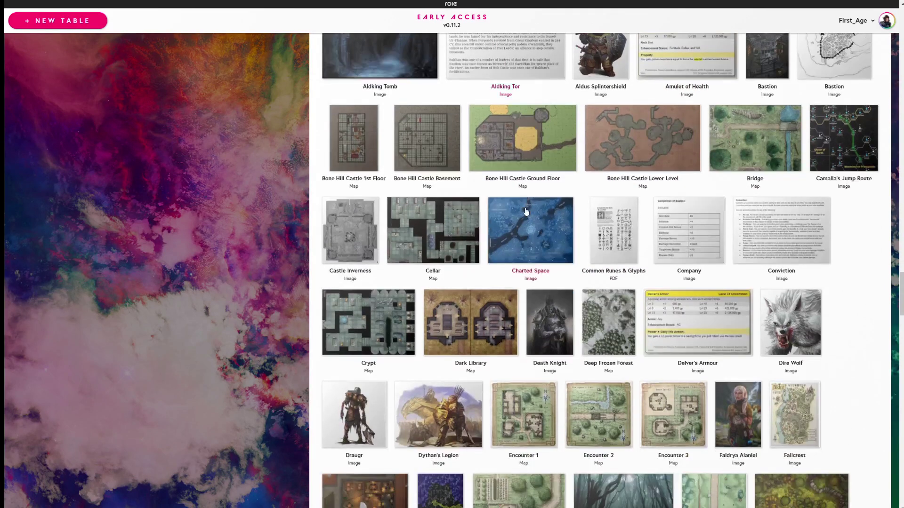
scroll(527, 212, down, 19)
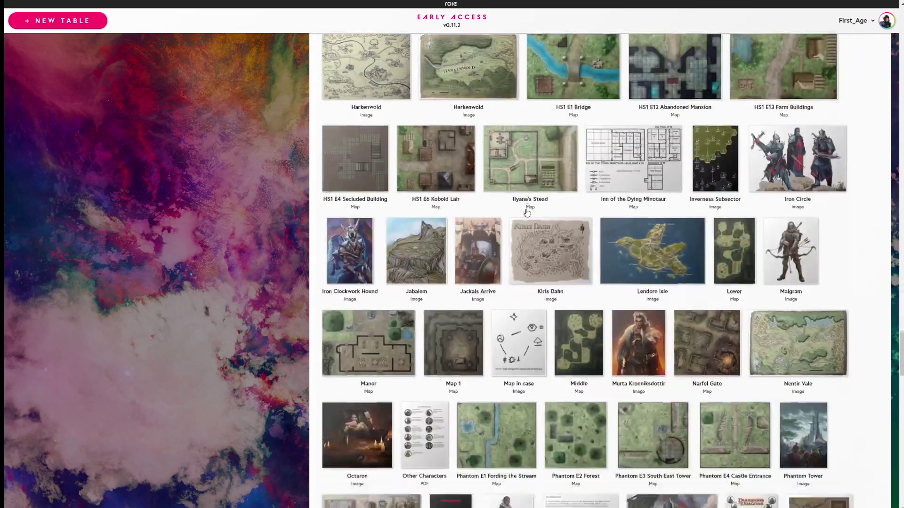
scroll(528, 213, down, 12)
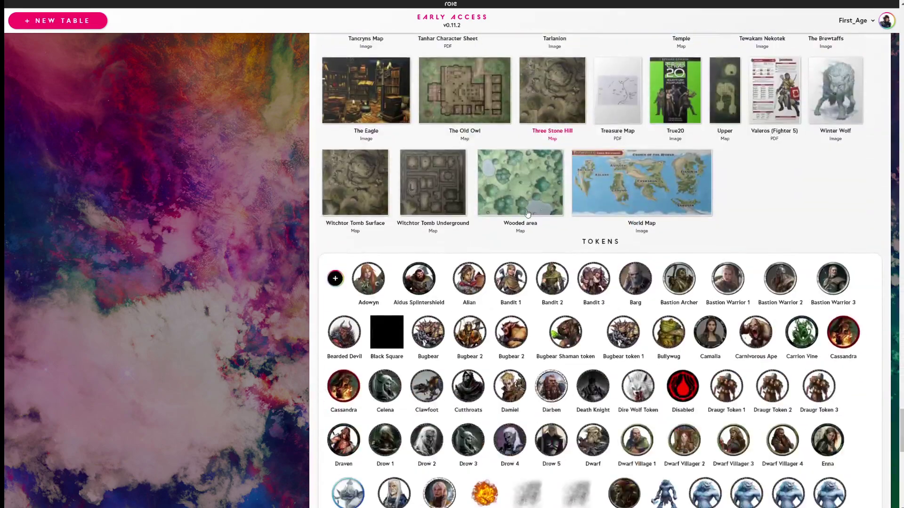
scroll(611, 225, down, 11)
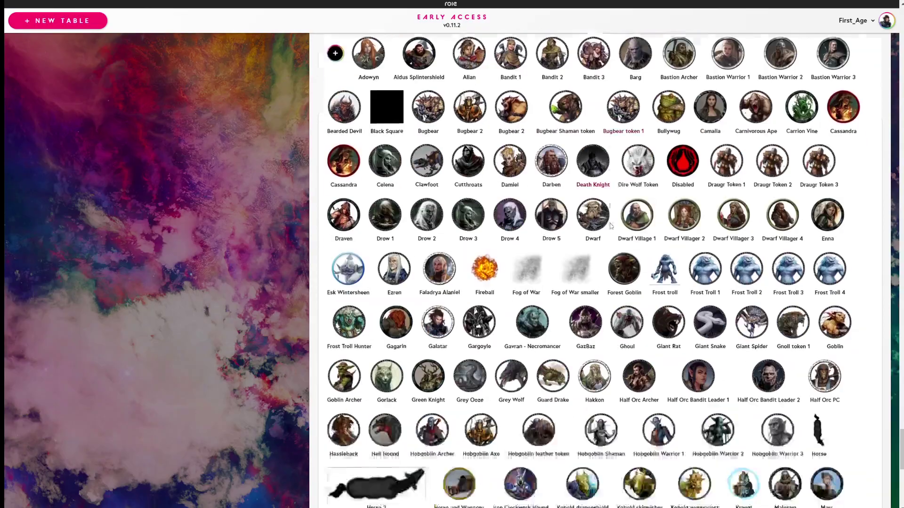
scroll(613, 226, up, 20)
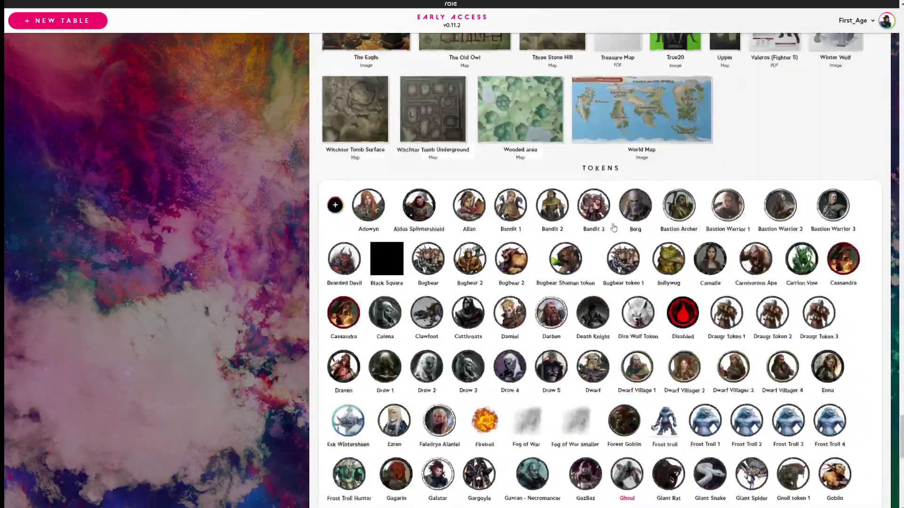
scroll(614, 229, up, 20)
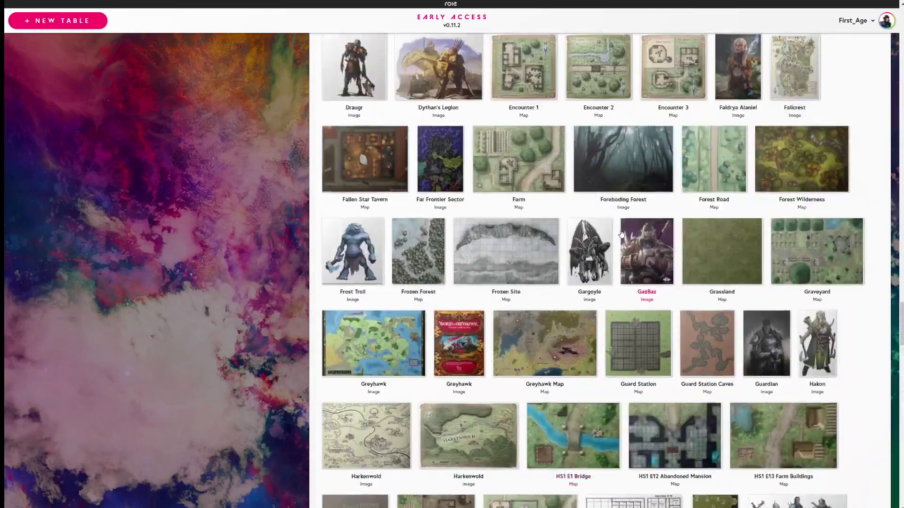
scroll(627, 236, up, 7)
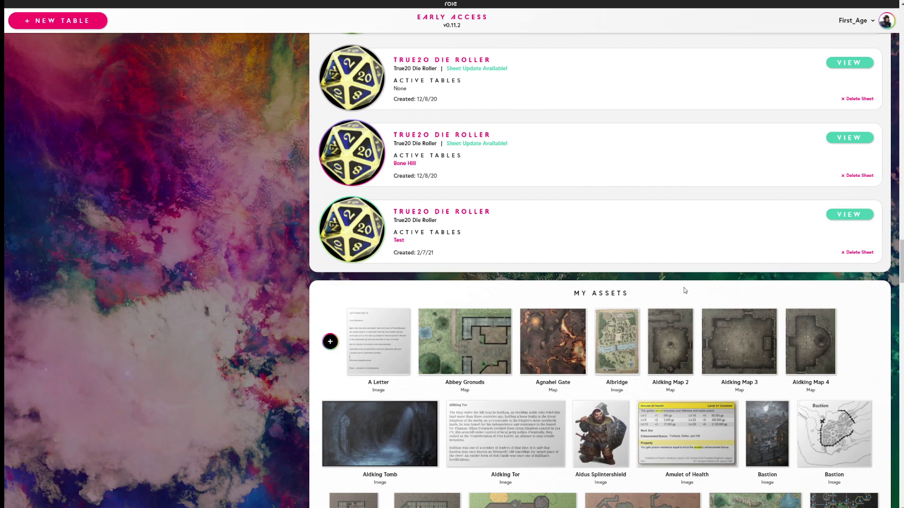
scroll(684, 289, up, 9)
scroll(688, 295, up, 20)
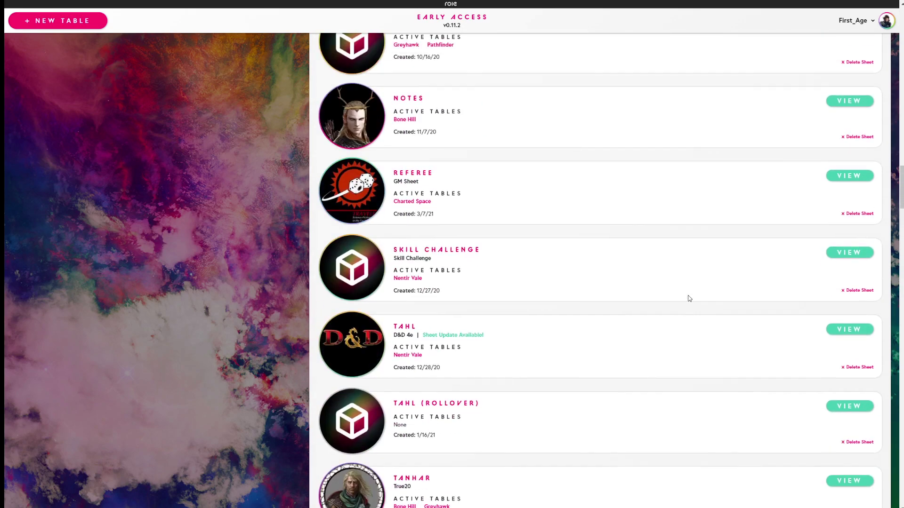
scroll(691, 297, up, 15)
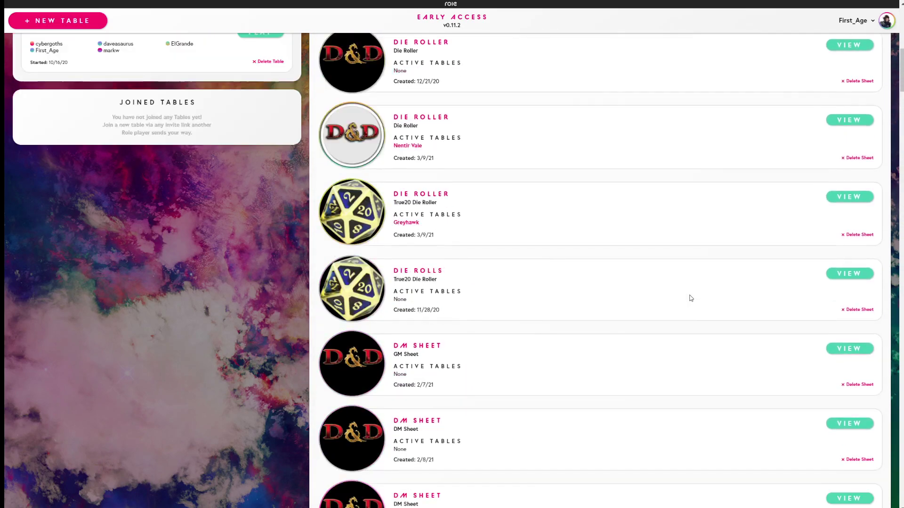
scroll(691, 298, up, 1)
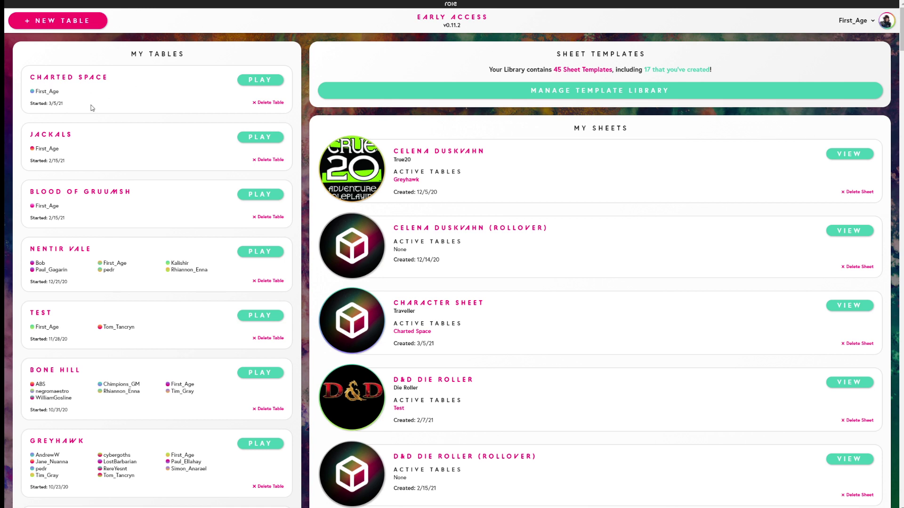
Step: Open the Charted Space table as a live table with the camera turned on
click(263, 84)
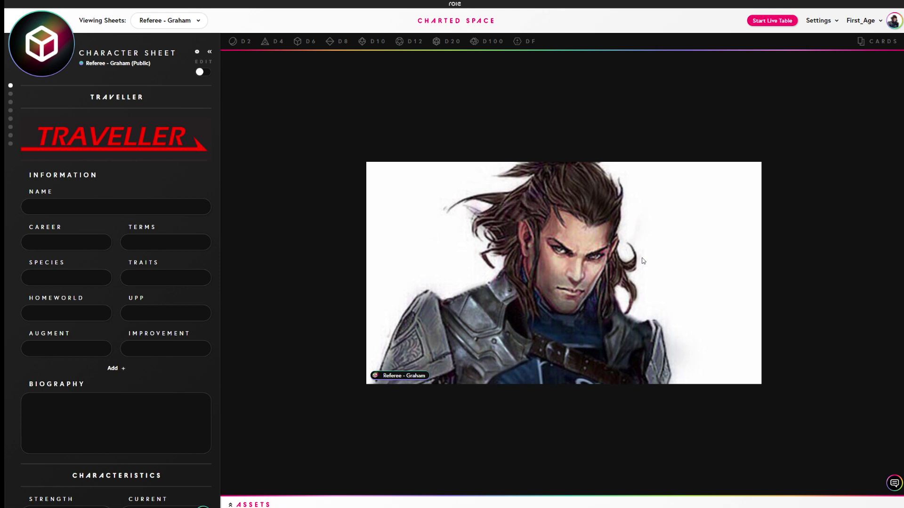
click(775, 22)
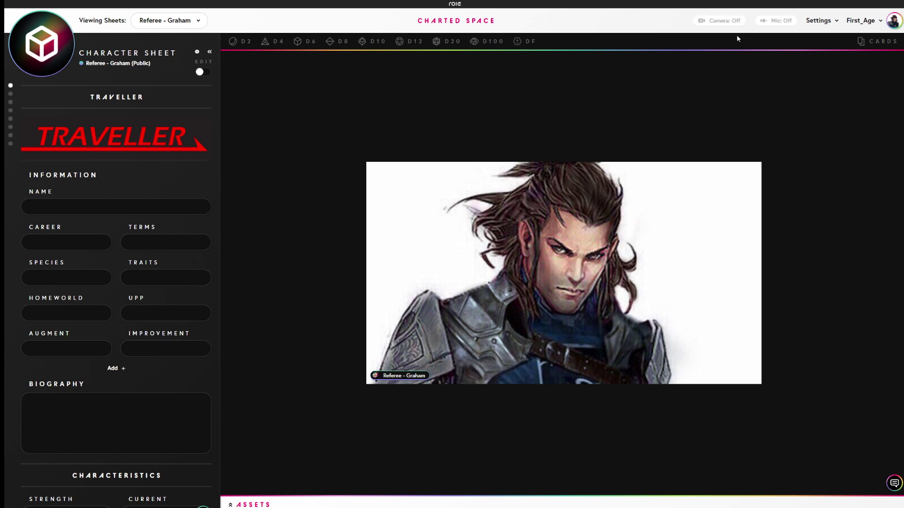
click(720, 22)
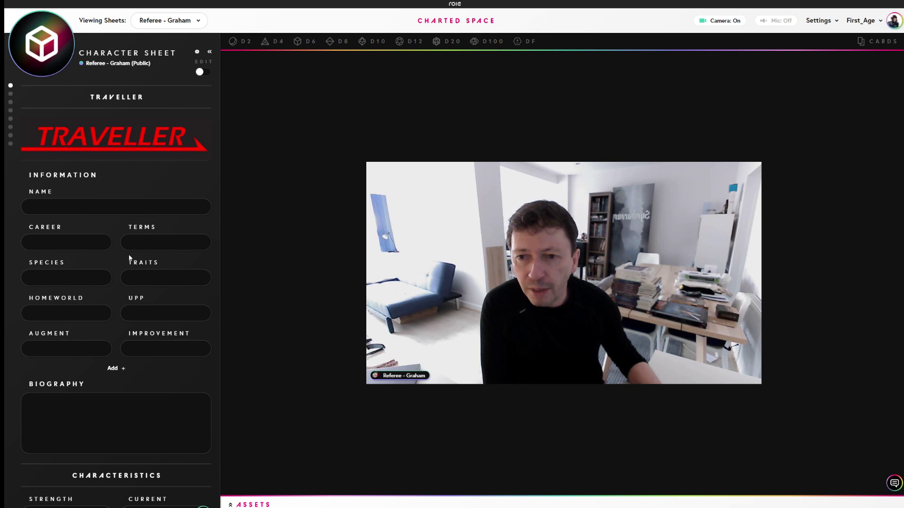
Step: Put the Traveller character sheet in edit mode and look through its sections, including Modifiers, Weapons, Armour, Equipment and Psionics
click(203, 72)
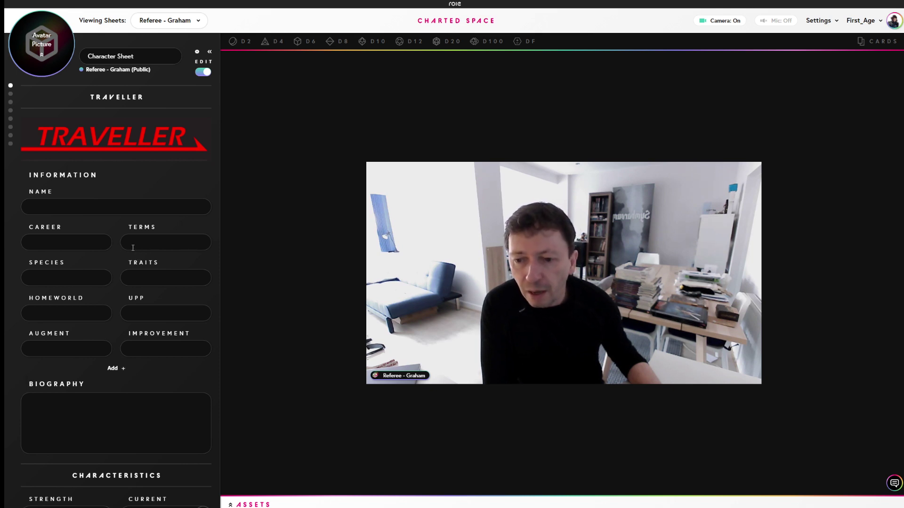
scroll(132, 248, down, 7)
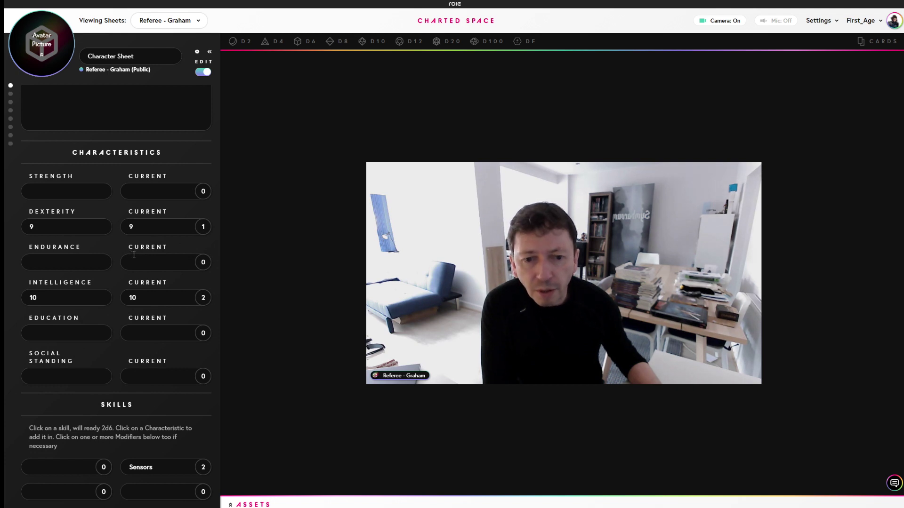
scroll(135, 254, down, 3)
click(10, 87)
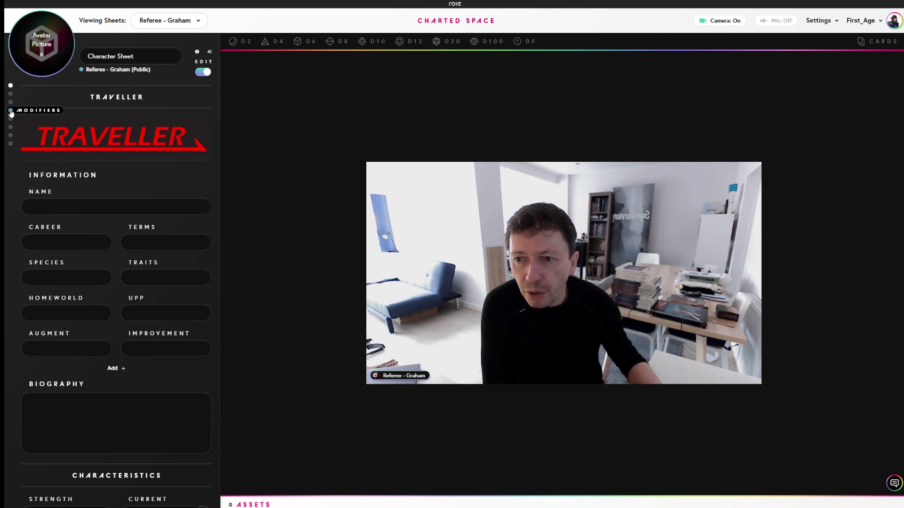
click(10, 111)
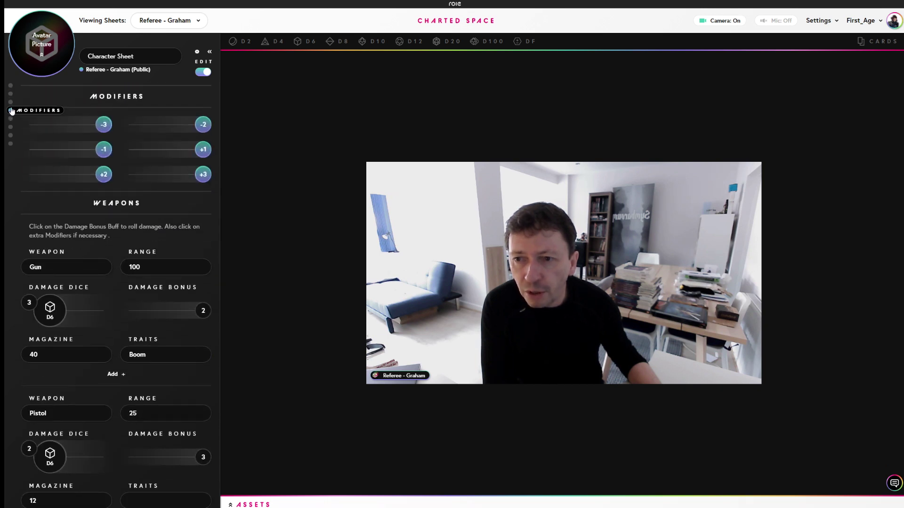
click(11, 120)
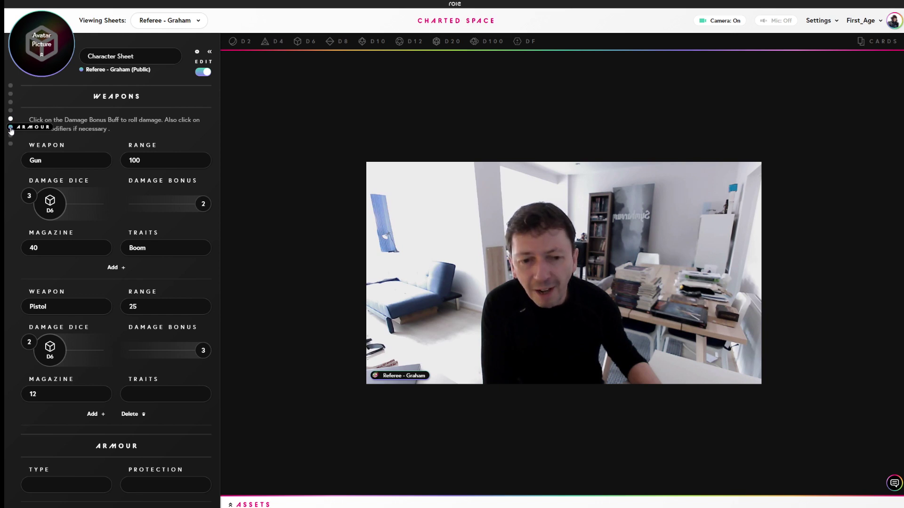
click(10, 127)
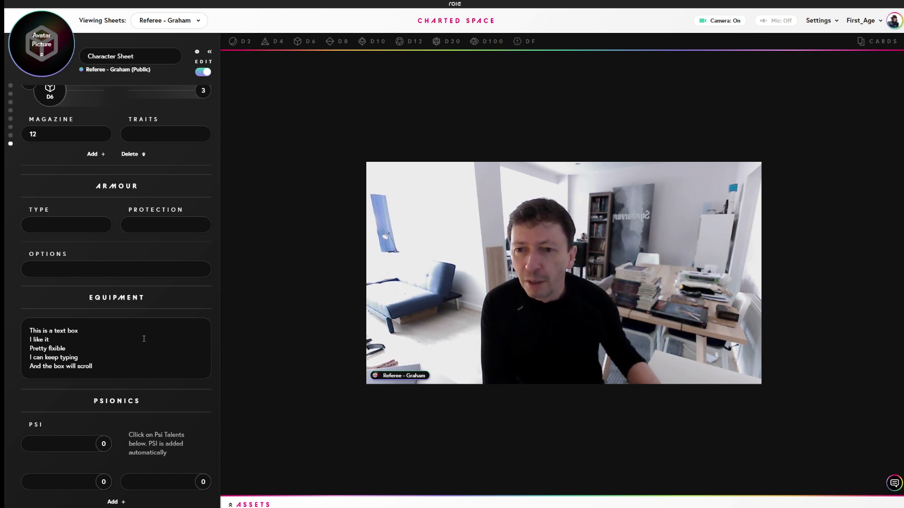
scroll(156, 329, up, 15)
scroll(179, 290, up, 6)
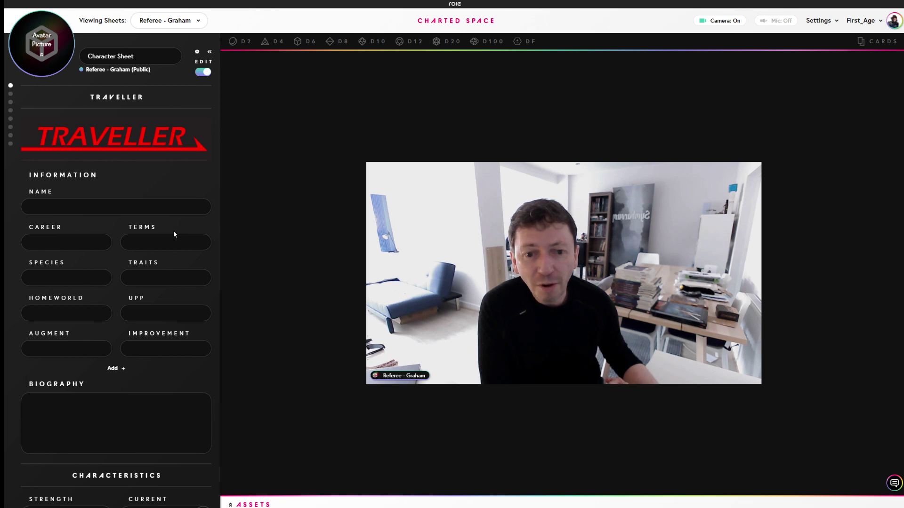
Step: Examine the sheet's Characteristics and Skills sections, comparing the Intelligence modifier with the Sensors skill value
scroll(173, 230, down, 6)
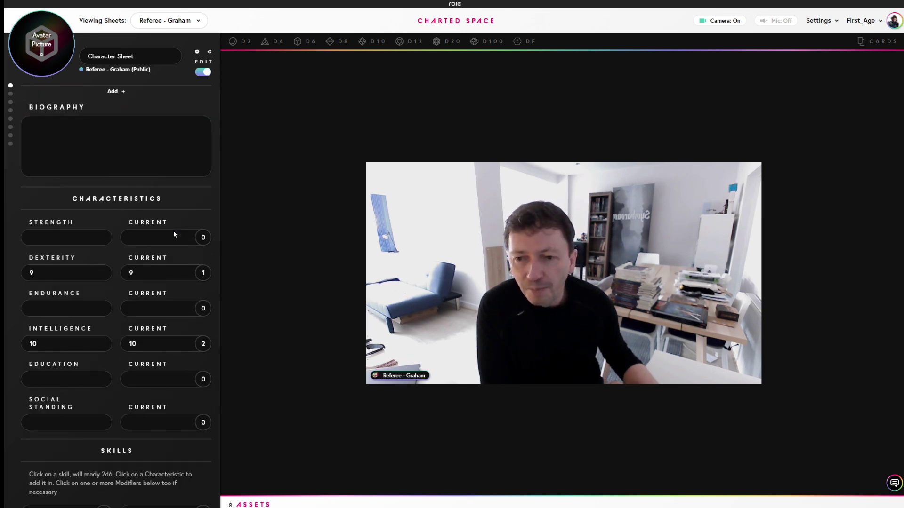
scroll(174, 231, down, 2)
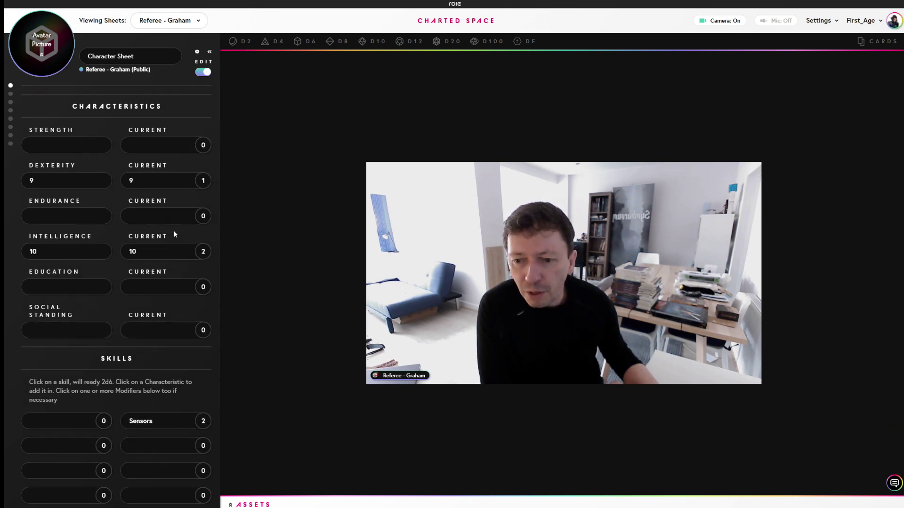
scroll(174, 233, down, 4)
scroll(175, 231, up, 1)
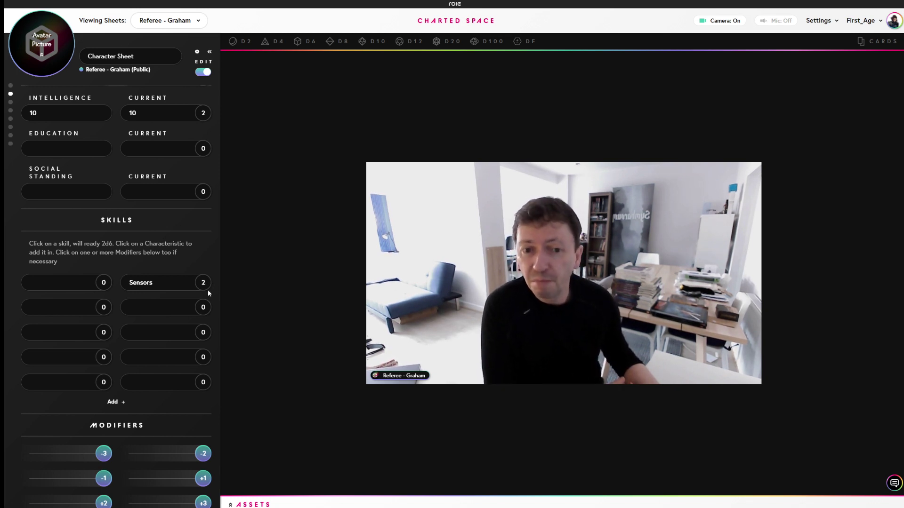
scroll(207, 290, up, 3)
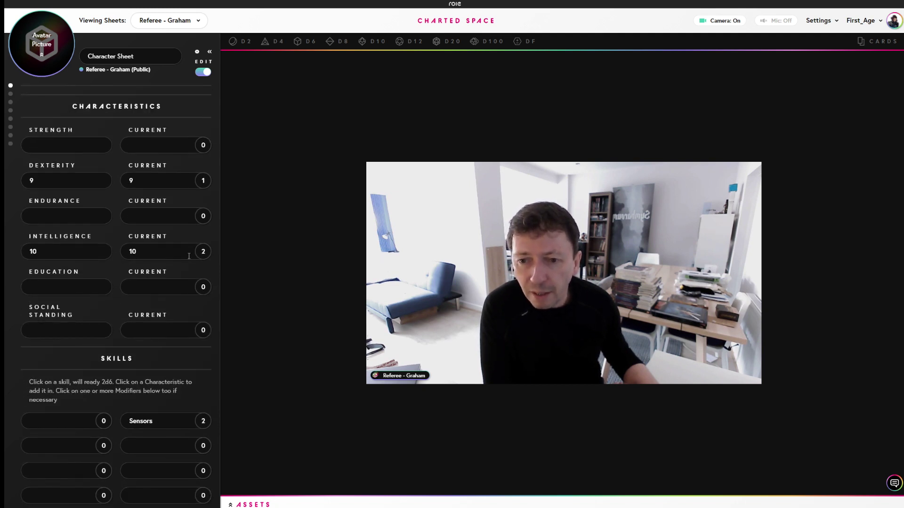
scroll(153, 303, down, 3)
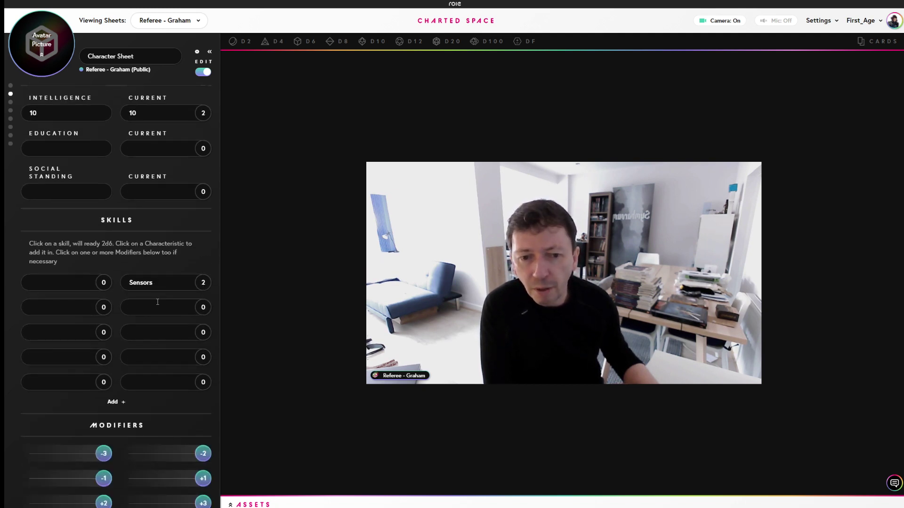
scroll(160, 302, up, 2)
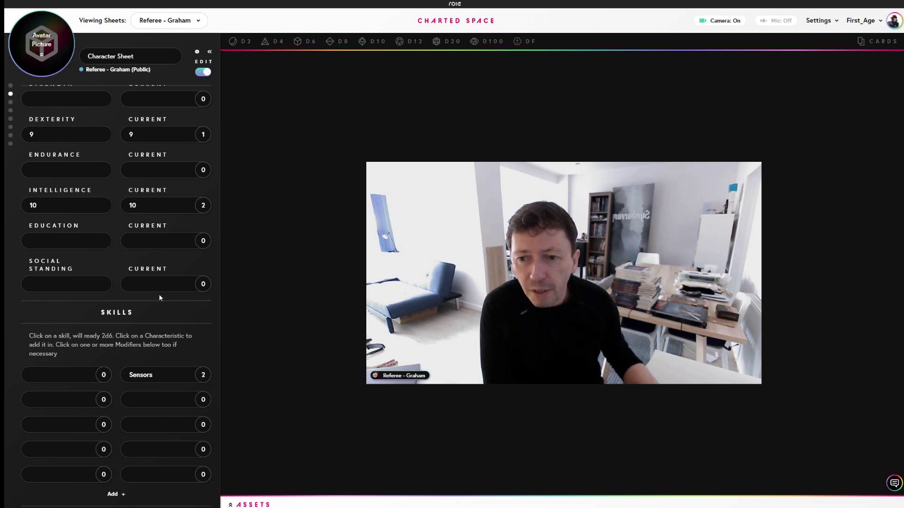
scroll(159, 301, down, 2)
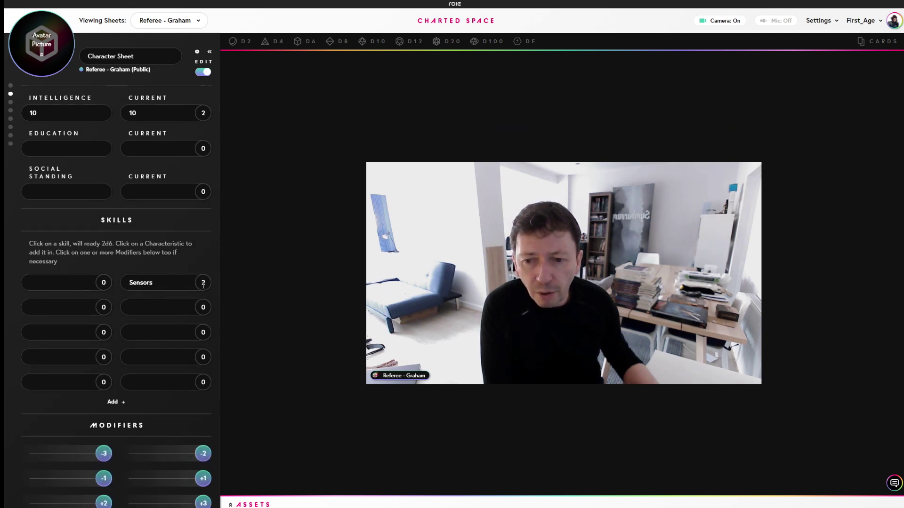
Step: Turn off sheet editing and ready a Sensors skill roll, adding the Intelligence characteristic and the +1 modifier
click(203, 72)
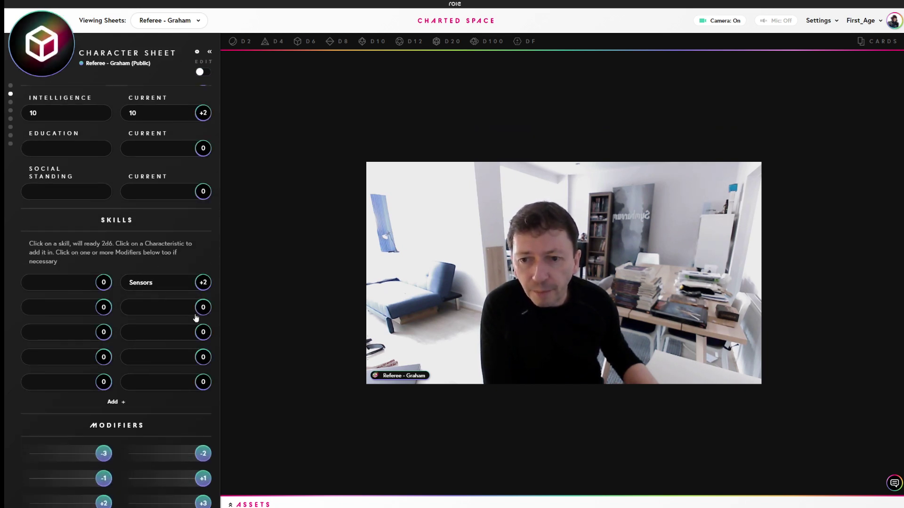
scroll(188, 321, up, 1)
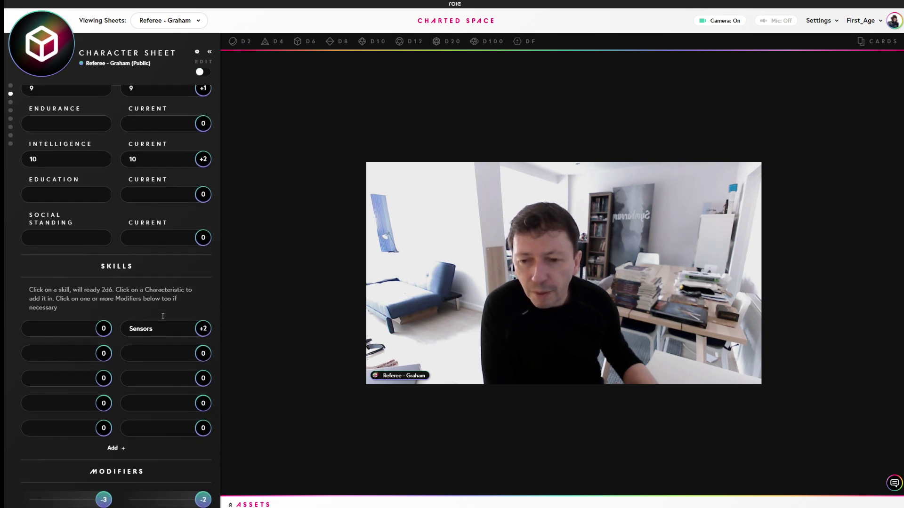
click(203, 329)
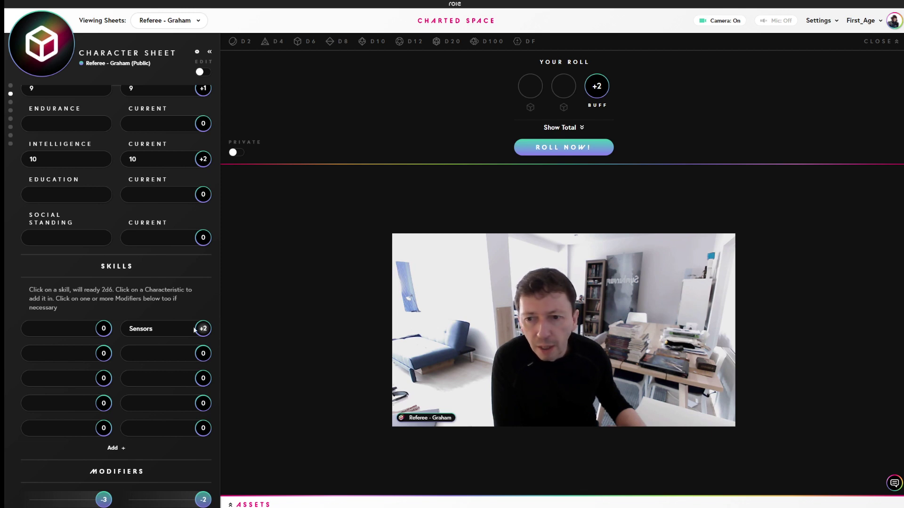
click(204, 160)
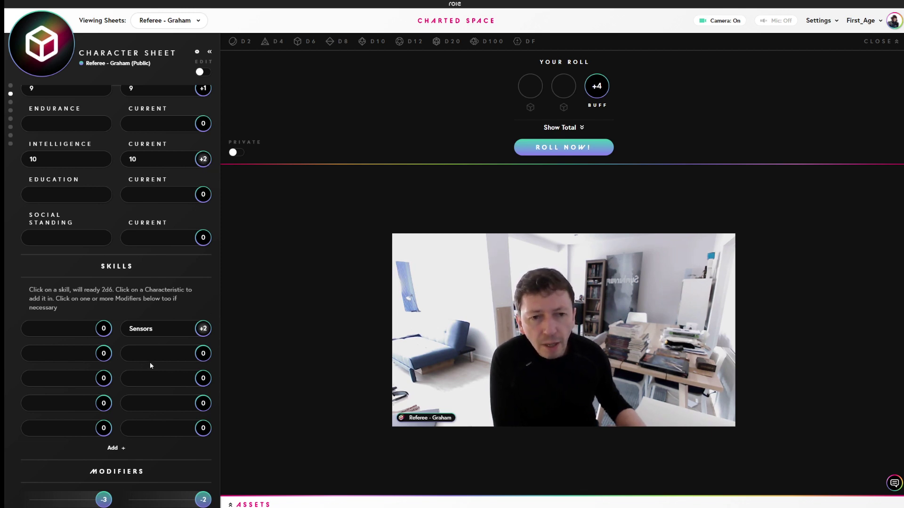
scroll(149, 361, down, 3)
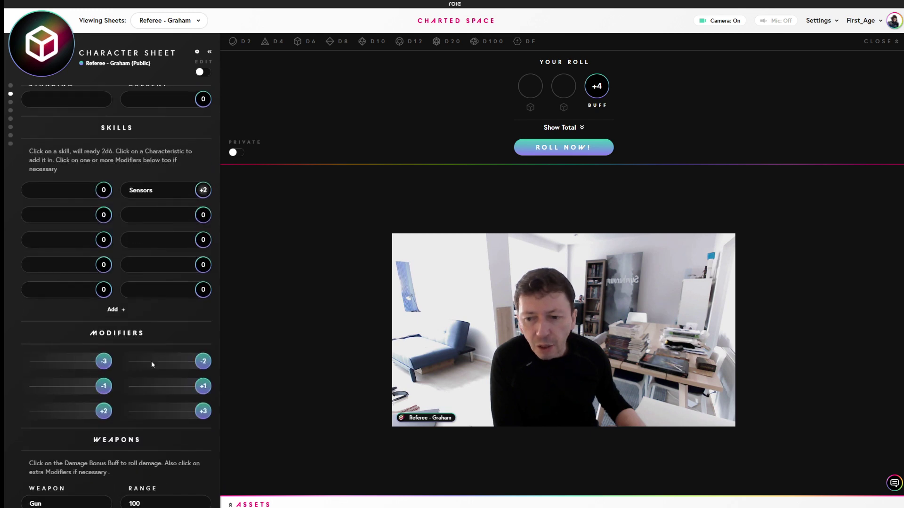
click(204, 387)
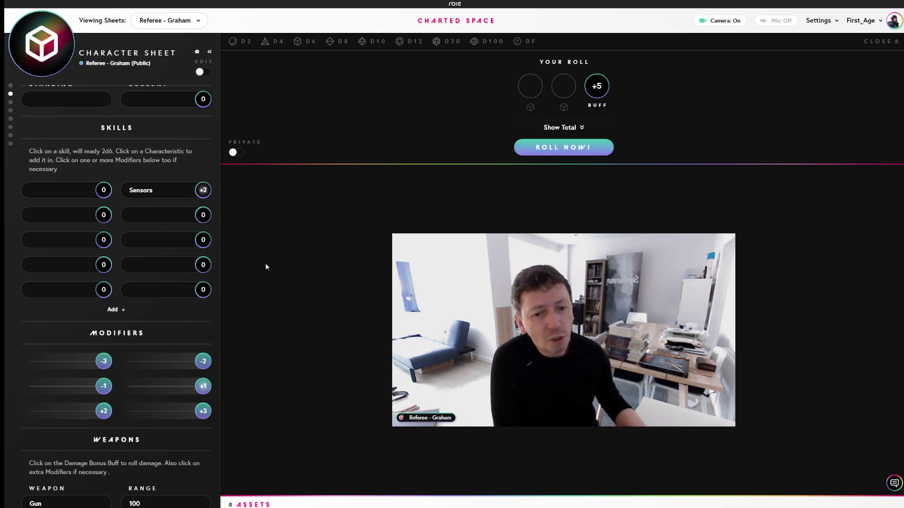
Step: Roll the readied Sensors dice, show the roll's total, and close the dice tray
click(552, 148)
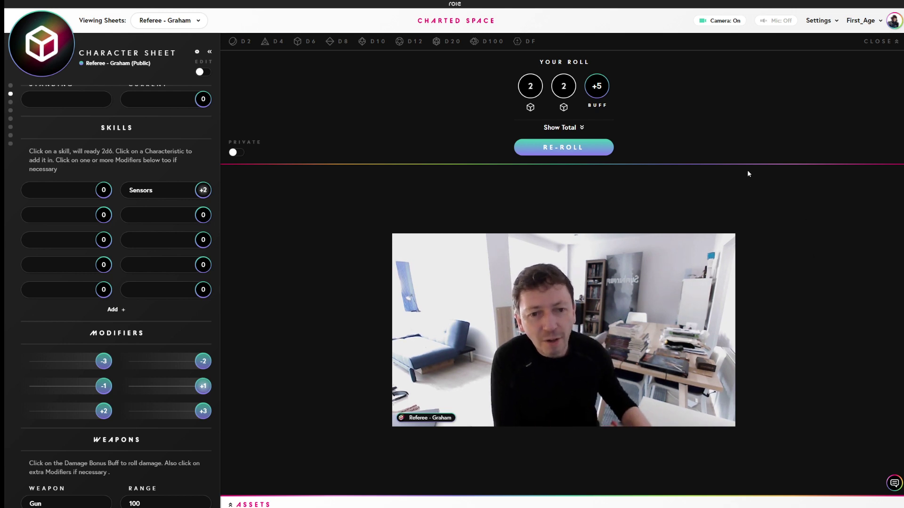
click(583, 129)
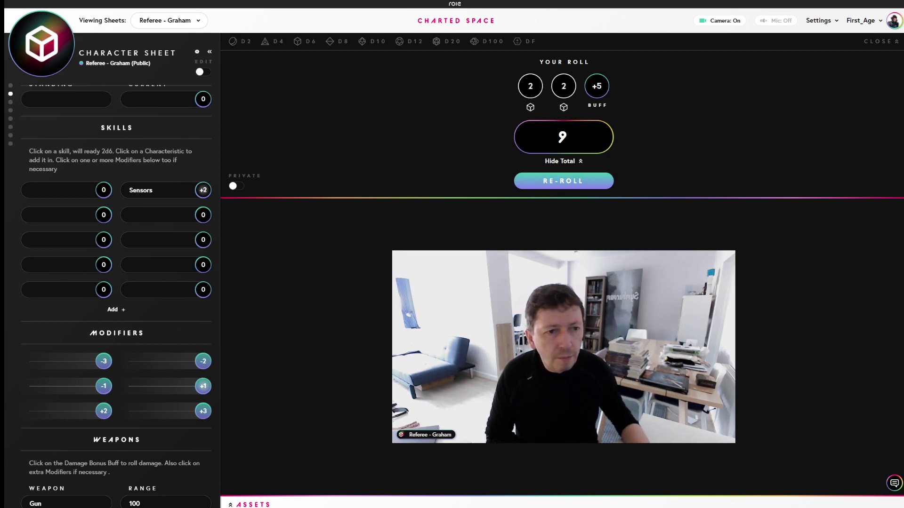
click(888, 43)
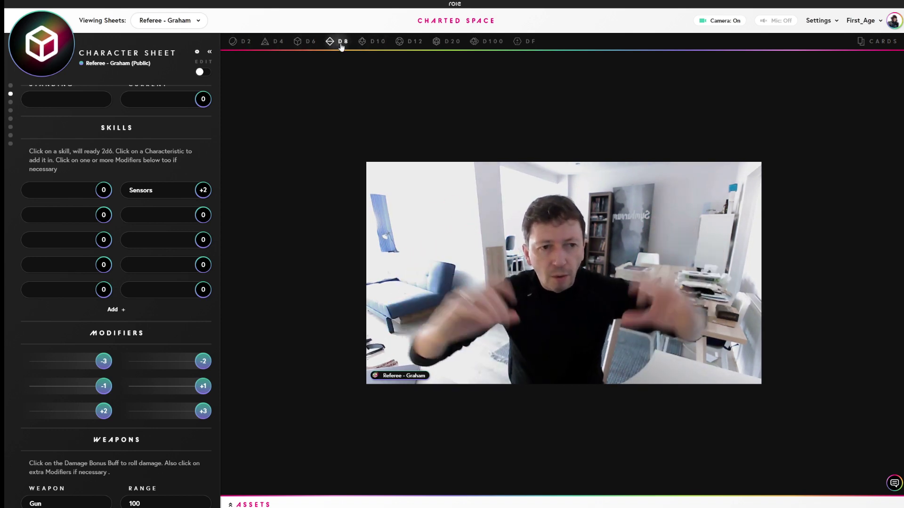
Step: Switch dice rolling to private, discard the readied Sensors roll, and roll a single D4, hiding its total
click(203, 190)
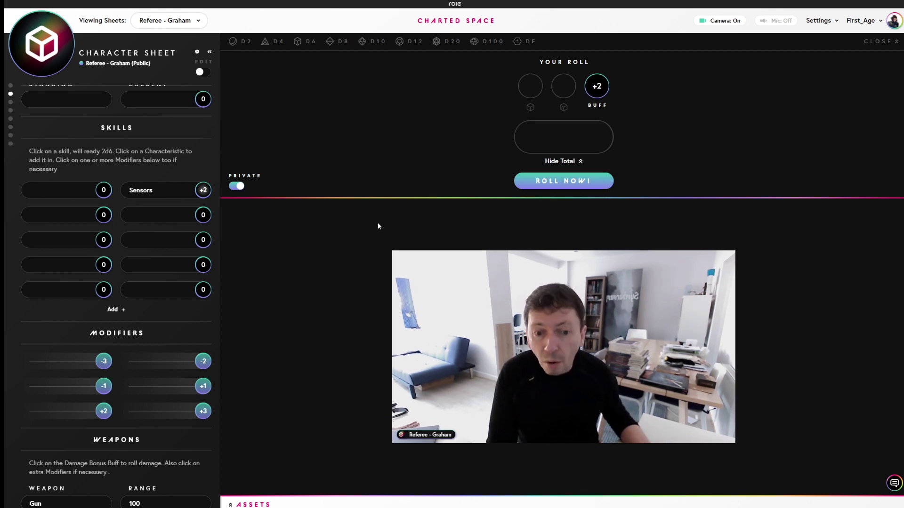
click(885, 44)
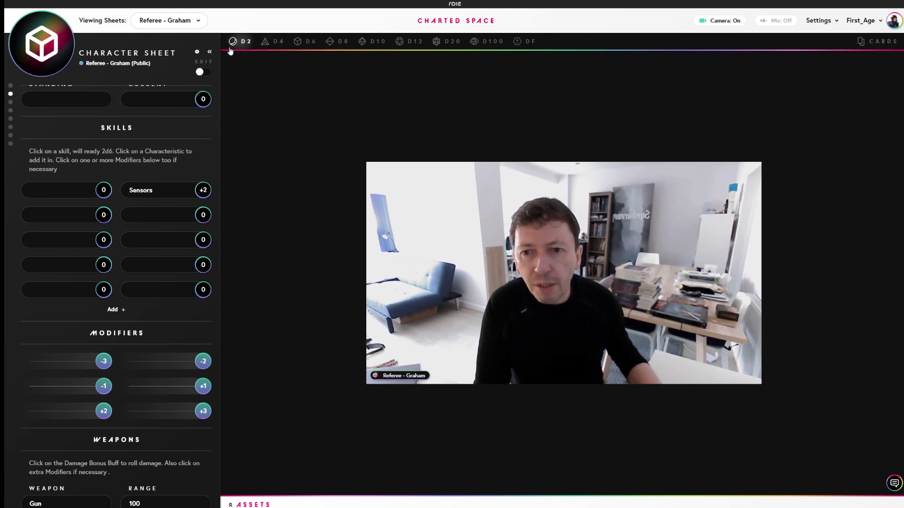
click(267, 42)
click(578, 187)
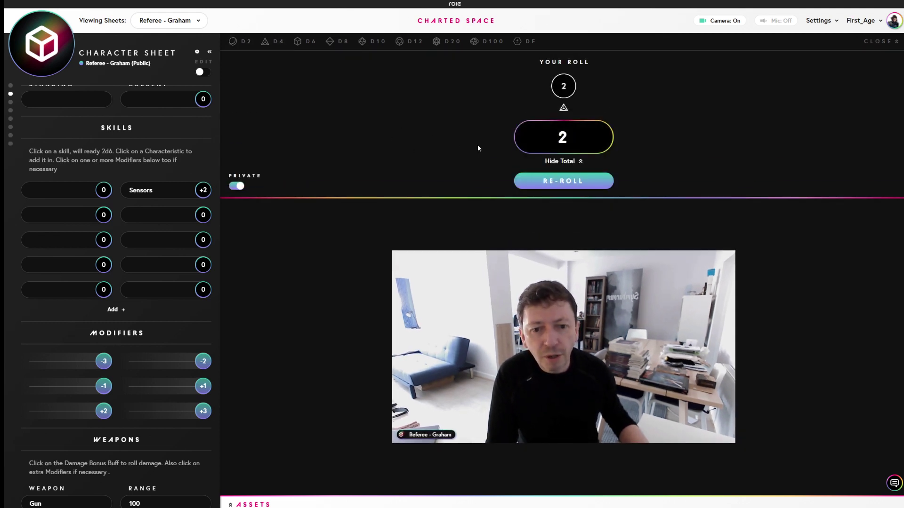
click(581, 163)
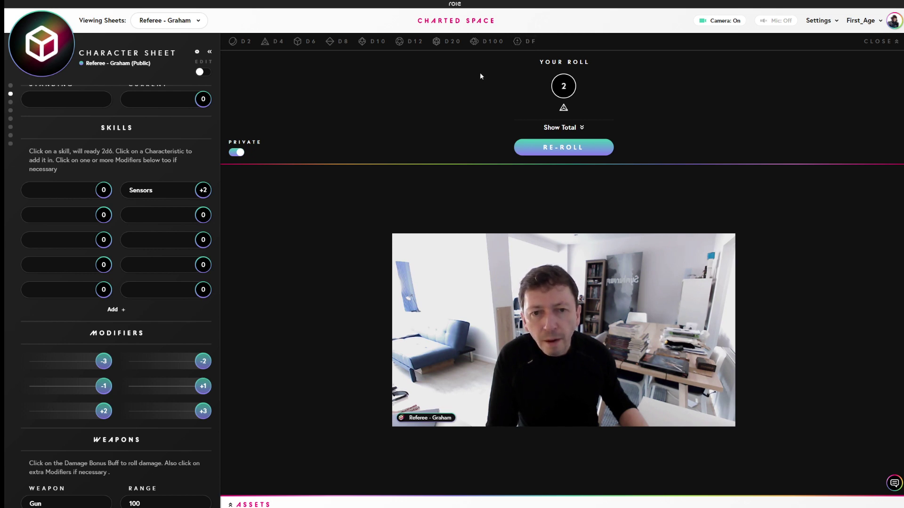
Step: Add a D12 and a D10 to the roll and remove the D4 from it
click(401, 42)
click(374, 46)
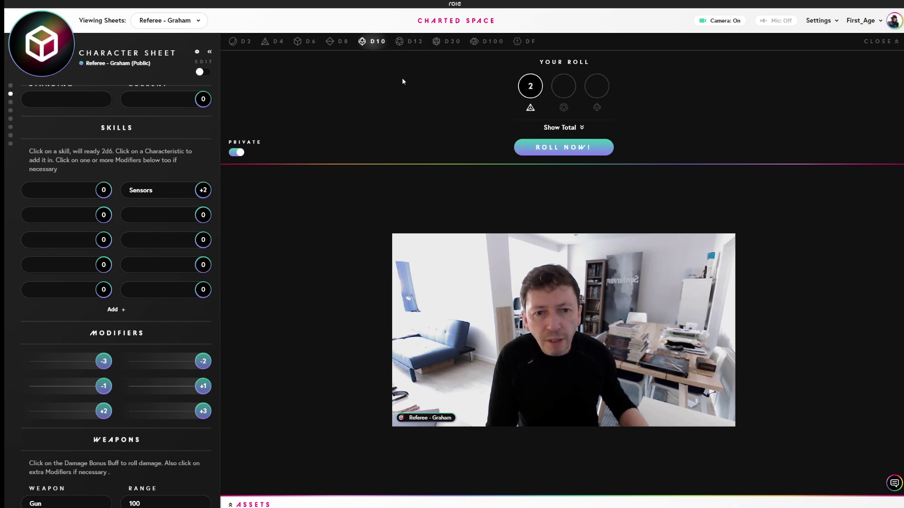
click(529, 109)
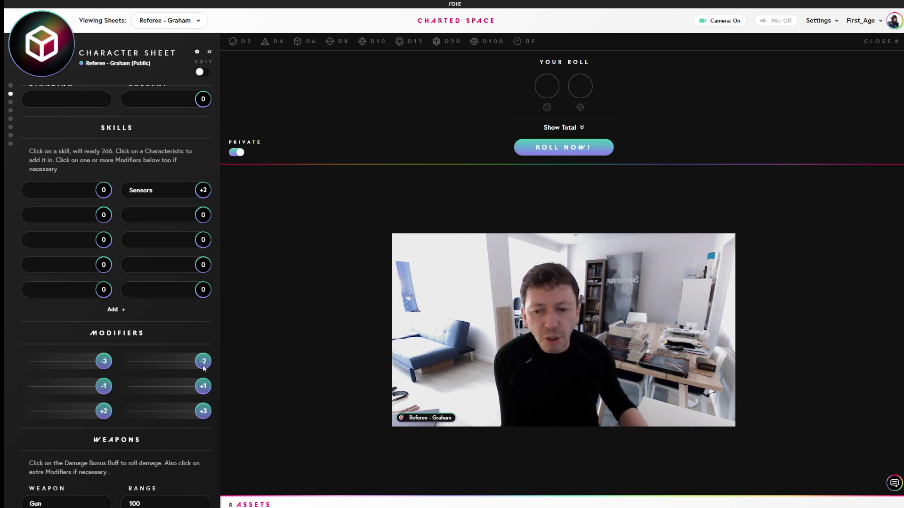
Step: Add the +3, +1 and +2 modifiers to the D12 and D10, and make the private roll
click(200, 411)
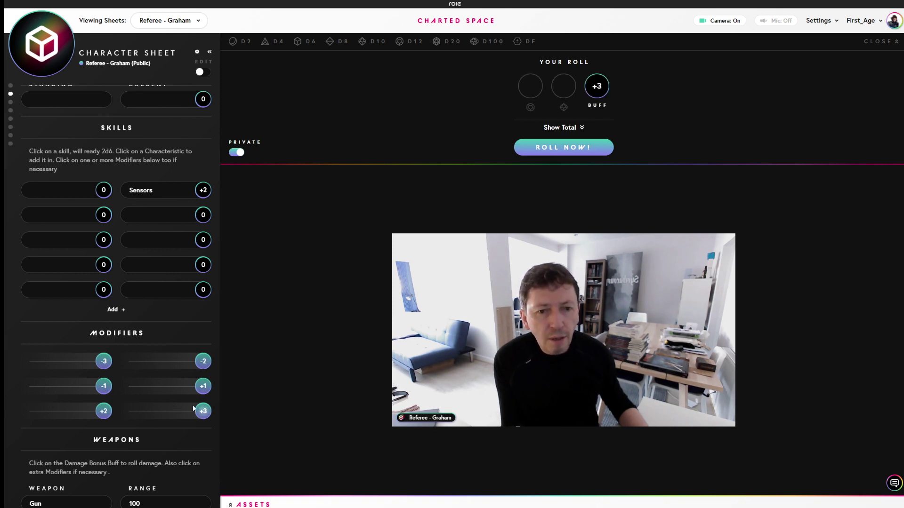
click(204, 387)
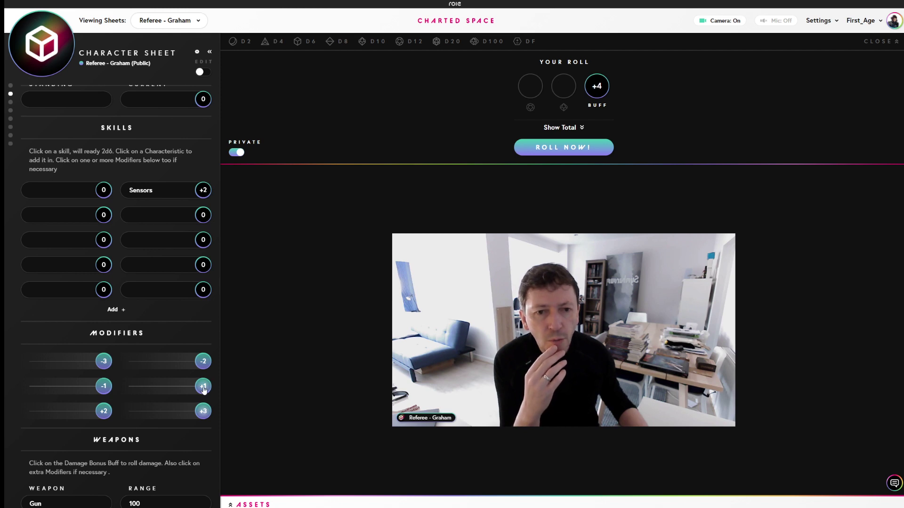
click(109, 412)
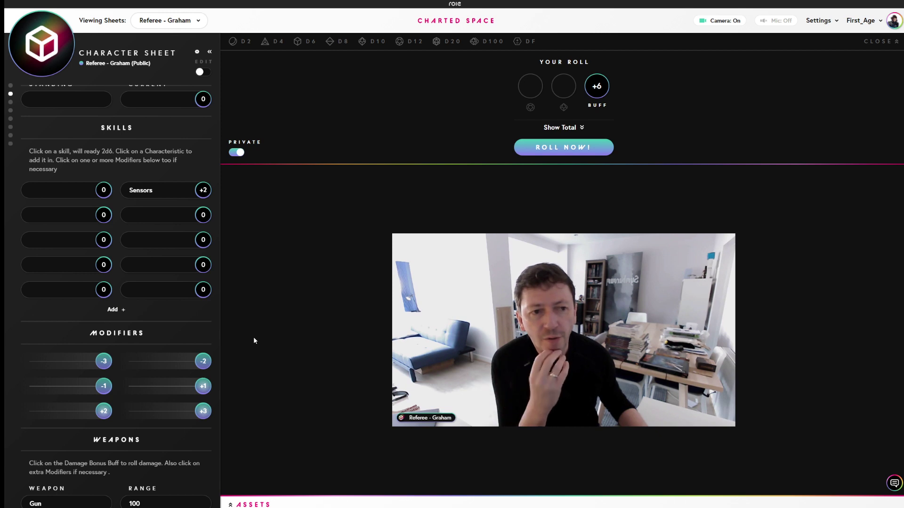
click(575, 147)
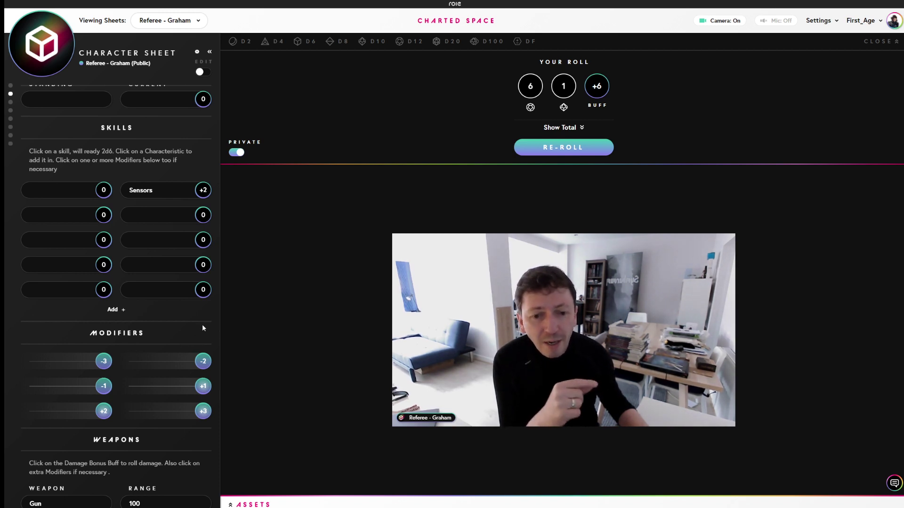
Step: Look through the table chat's Everything, Dice Log and Everyone views, and close the chat
click(893, 485)
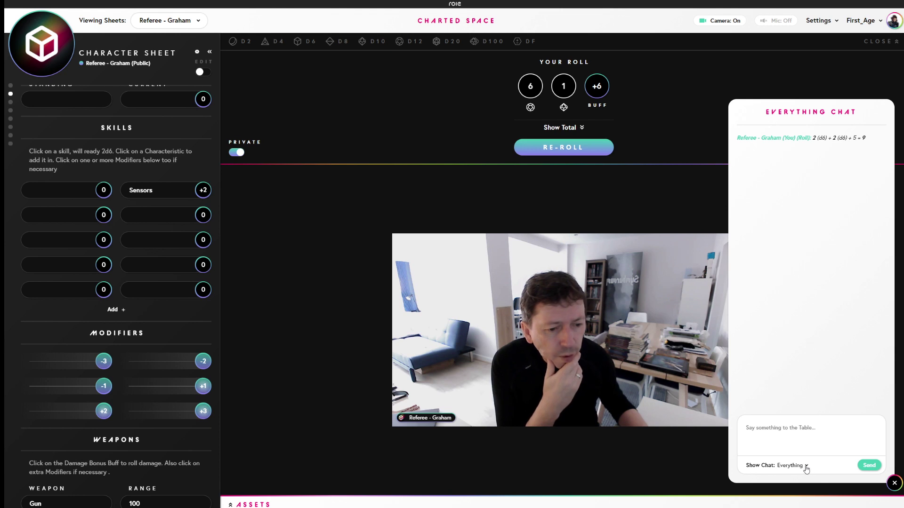
click(796, 491)
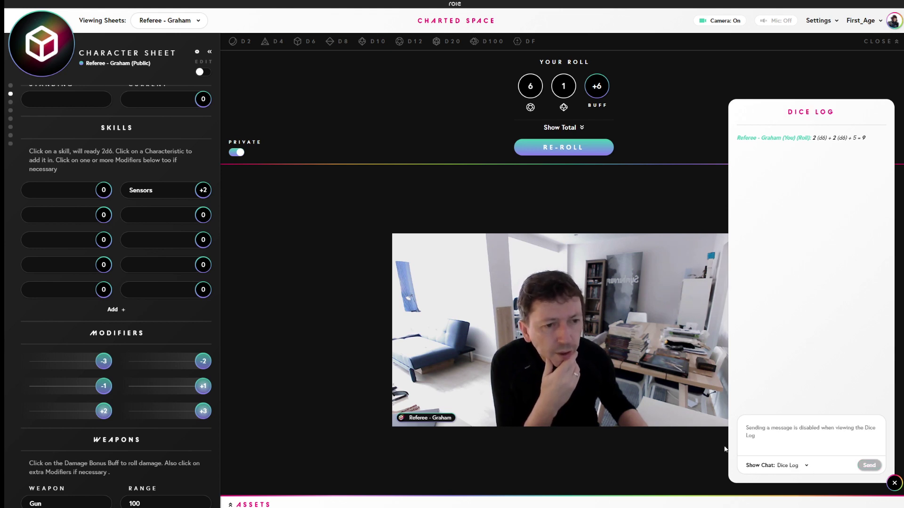
click(804, 481)
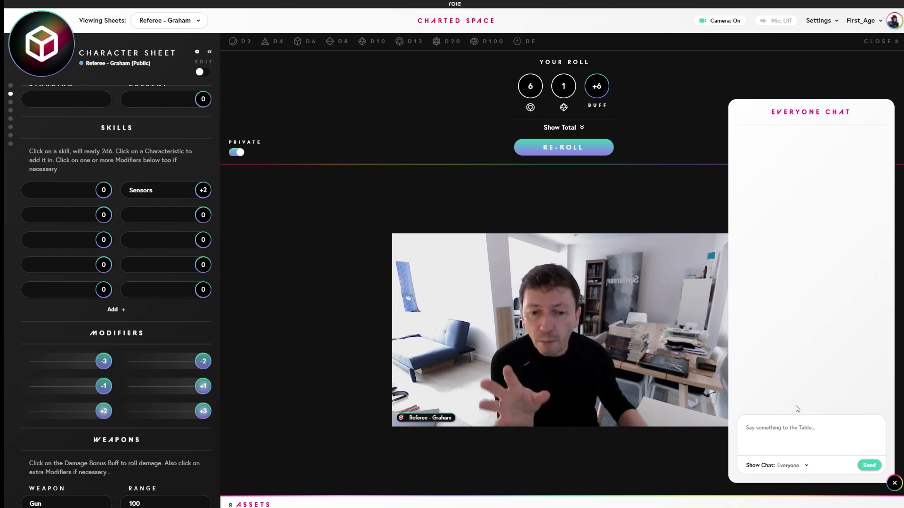
click(894, 485)
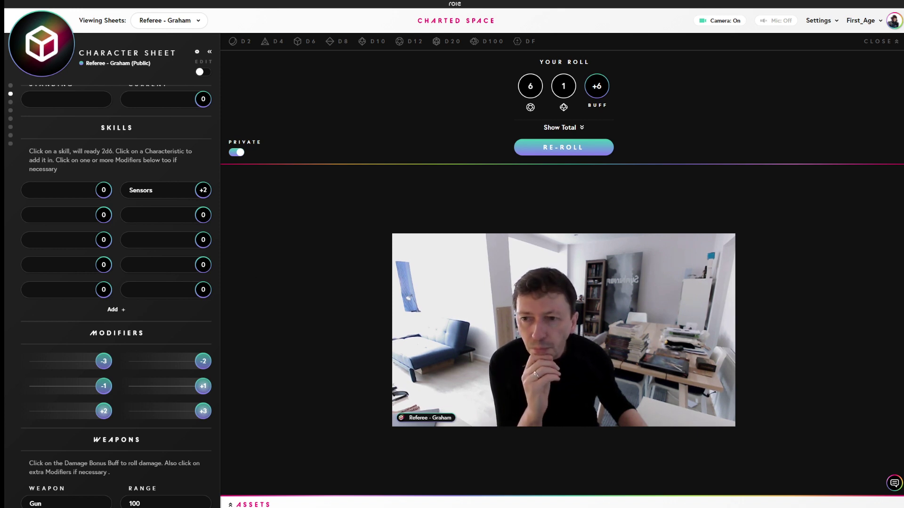
Step: Switch from the character sheet to the Referee sheet and bring up its Die Roller section
click(47, 56)
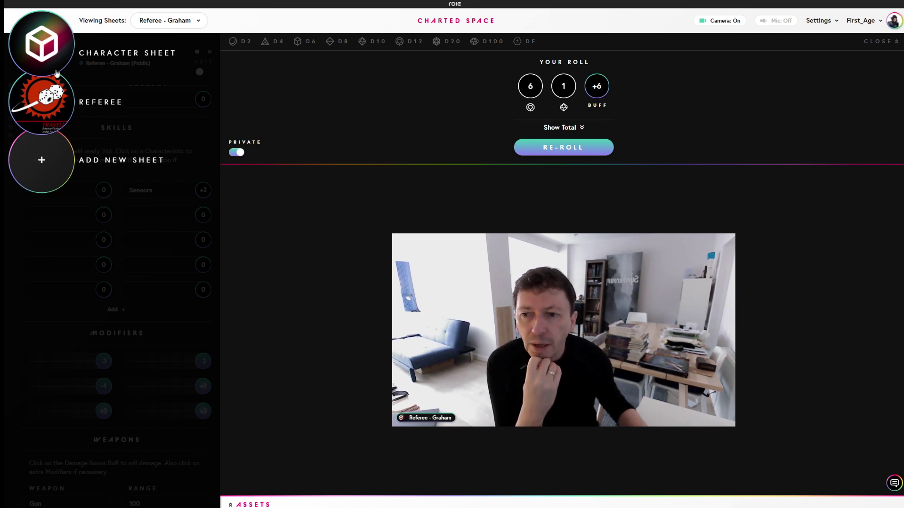
click(54, 115)
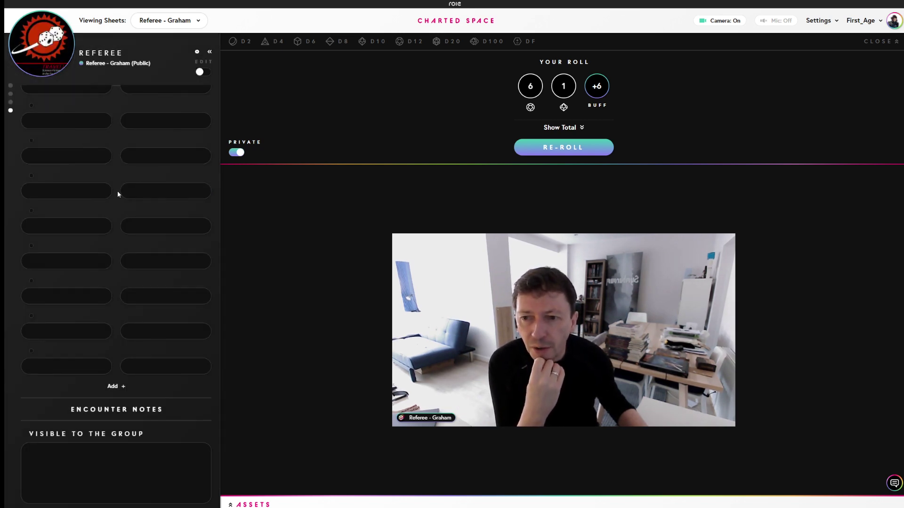
scroll(144, 205, up, 10)
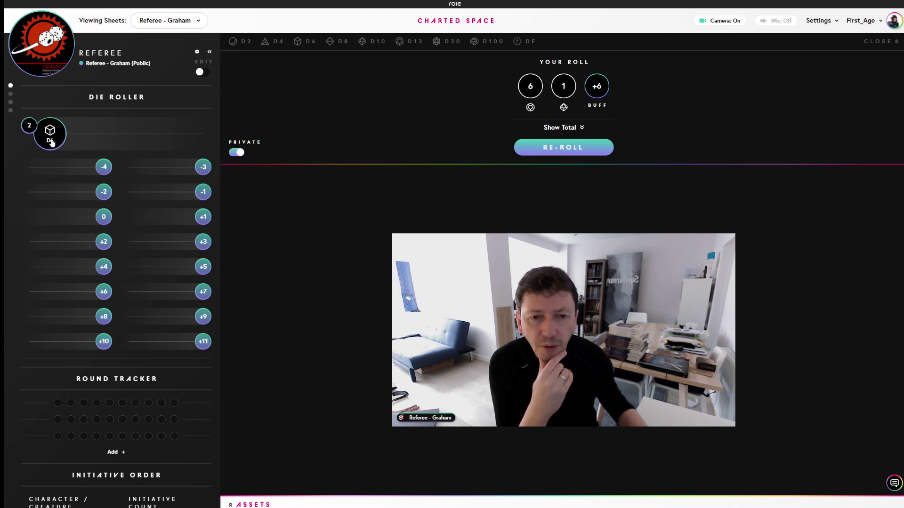
Step: Clear the previous dice and roll 2d6 with the Referee sheet's +4 modifier
click(892, 42)
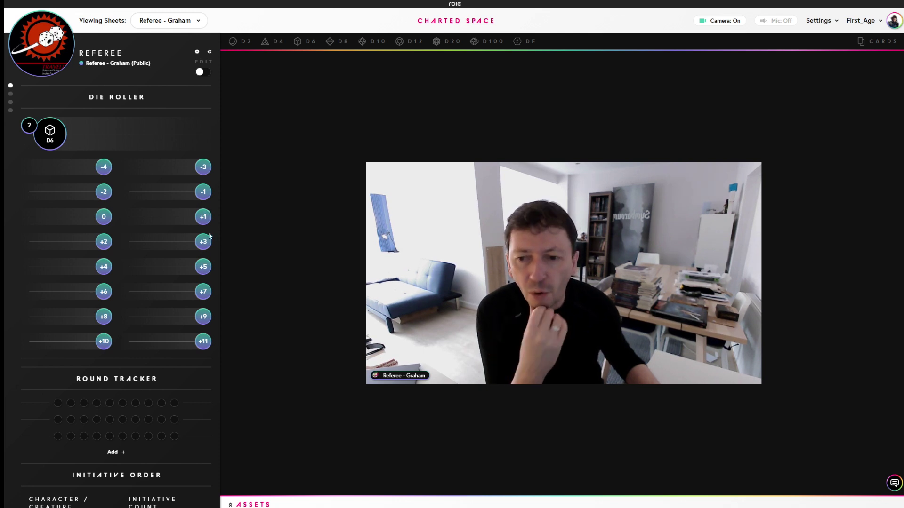
click(103, 268)
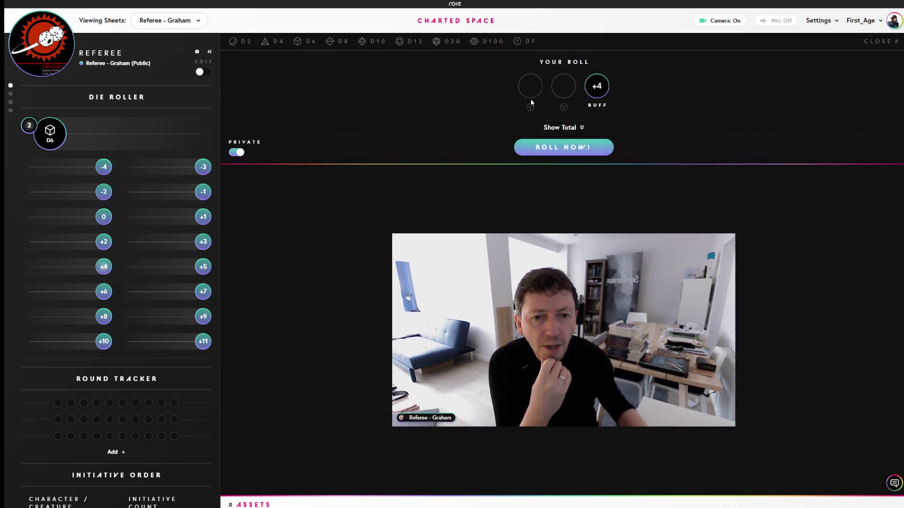
click(565, 151)
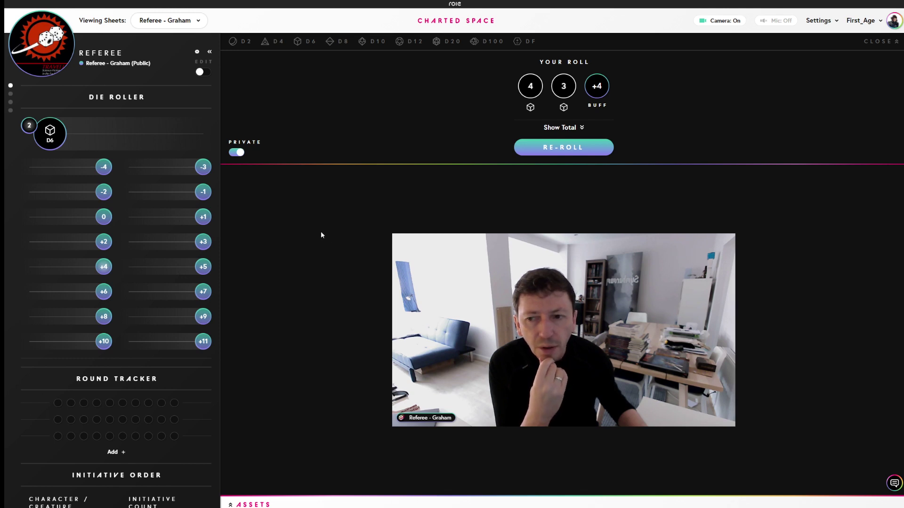
Step: Examine the Referee sheet's Round Tracker and Initiative Order sections, dismissing the finished dice roll
scroll(160, 235, down, 2)
scroll(159, 233, down, 5)
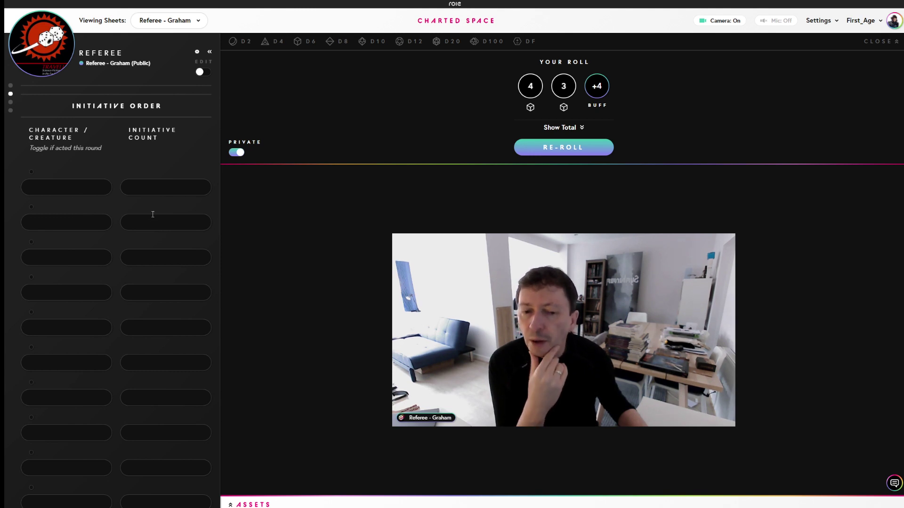
click(880, 41)
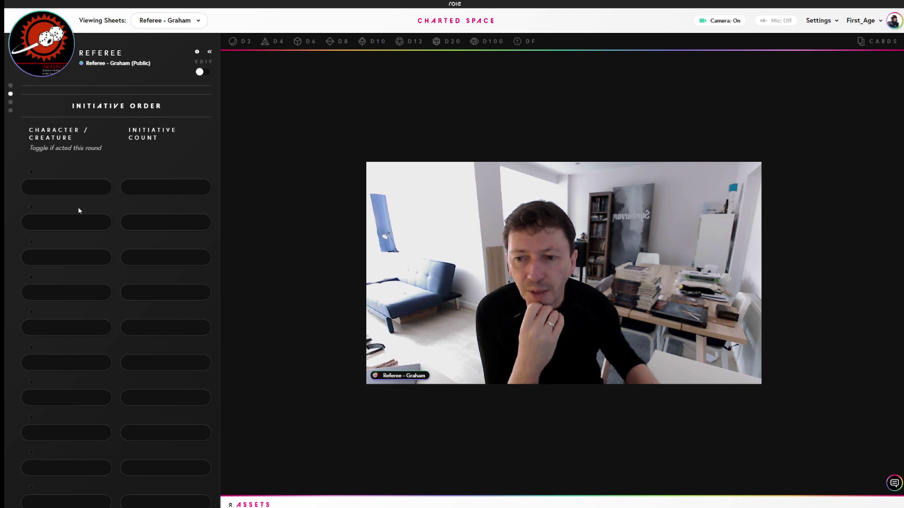
click(153, 332)
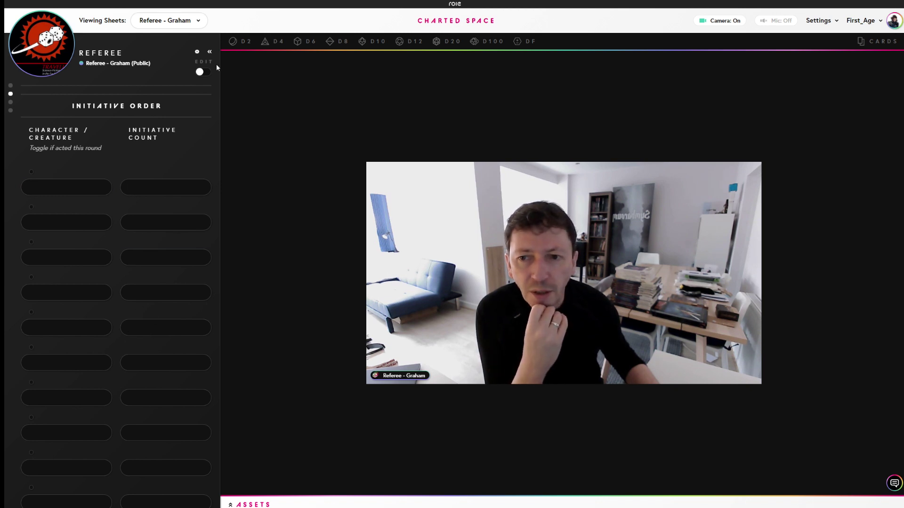
Step: Share the Referee sheet with the table and reopen the sheet's options
click(198, 53)
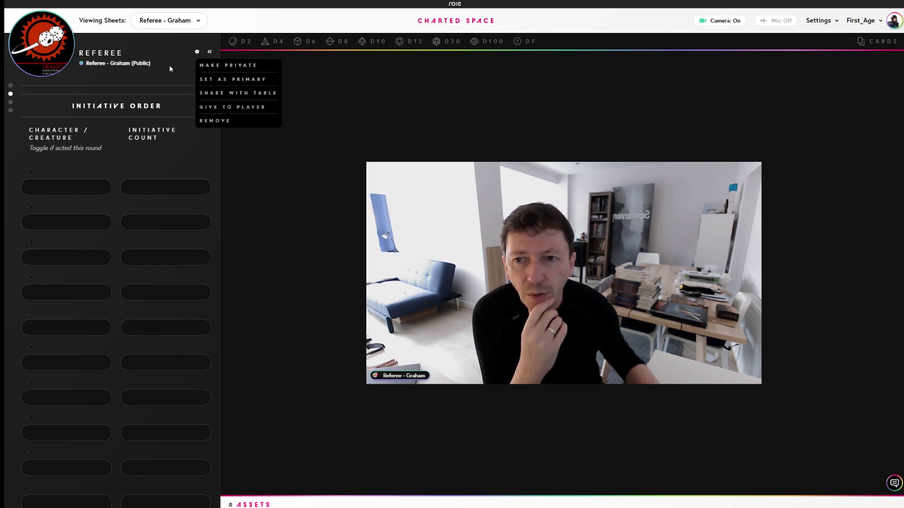
click(240, 97)
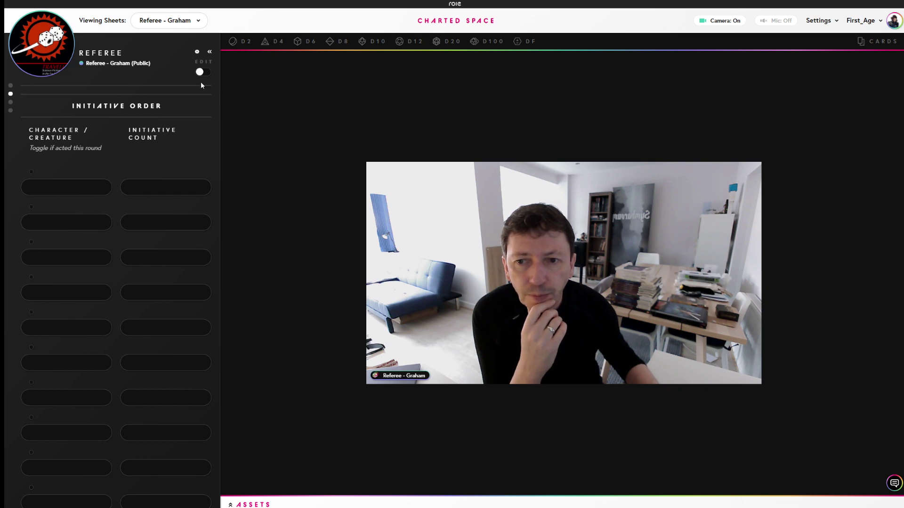
click(198, 52)
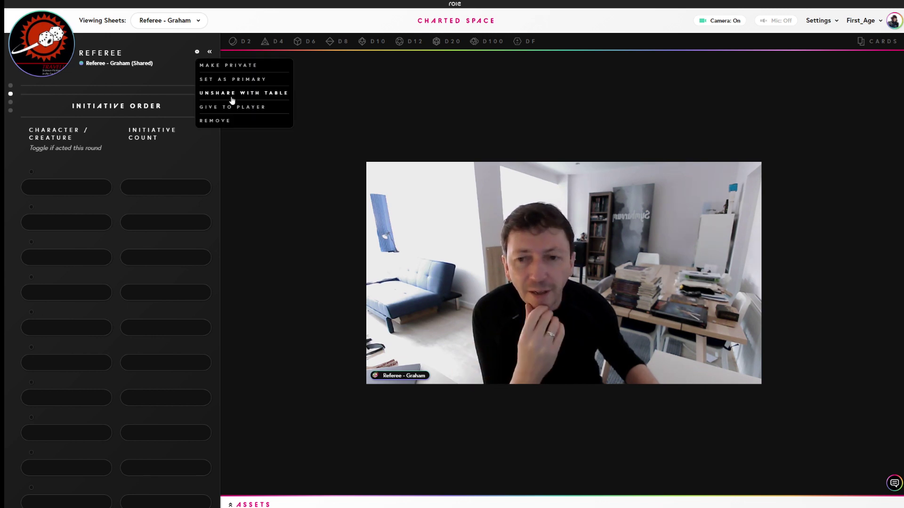
Step: Close the Referee sheet's options and switch to the Traveller character sheet
click(197, 54)
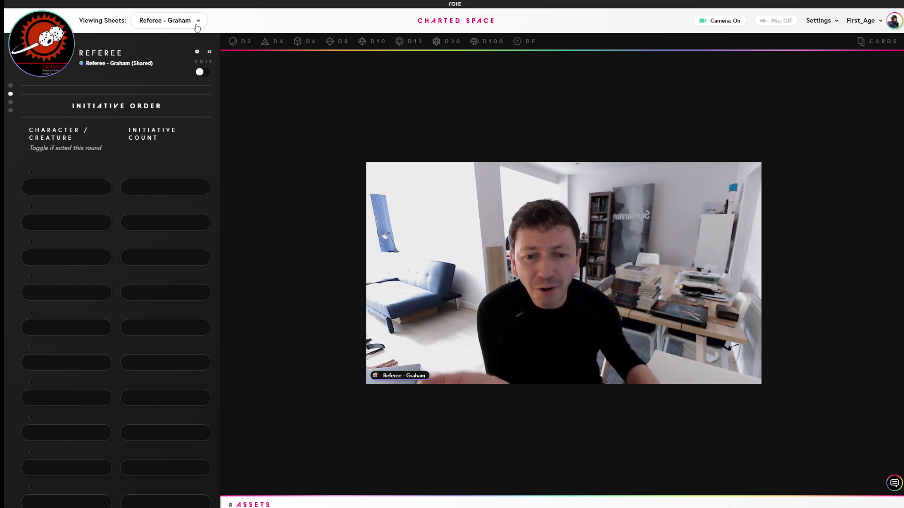
click(150, 37)
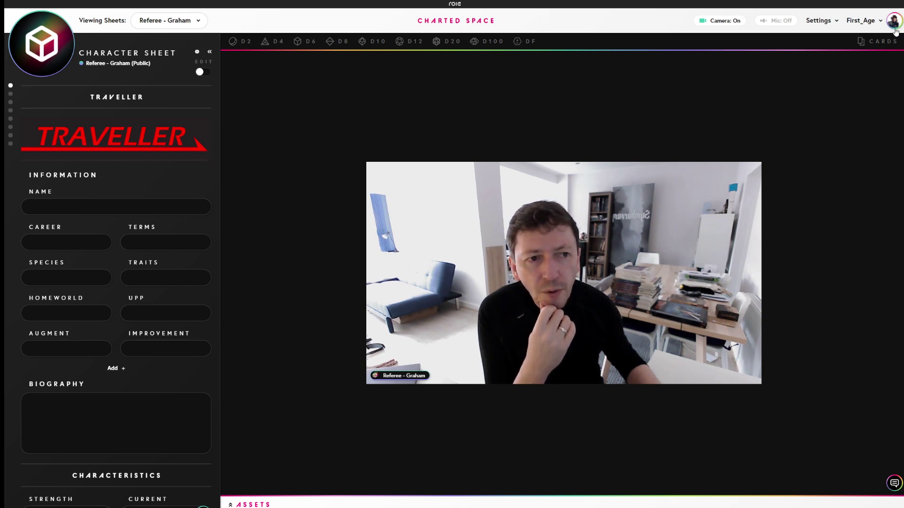
Step: Draw two cards from the Standard 52 deck, turn the first one face up and discard the second
click(872, 46)
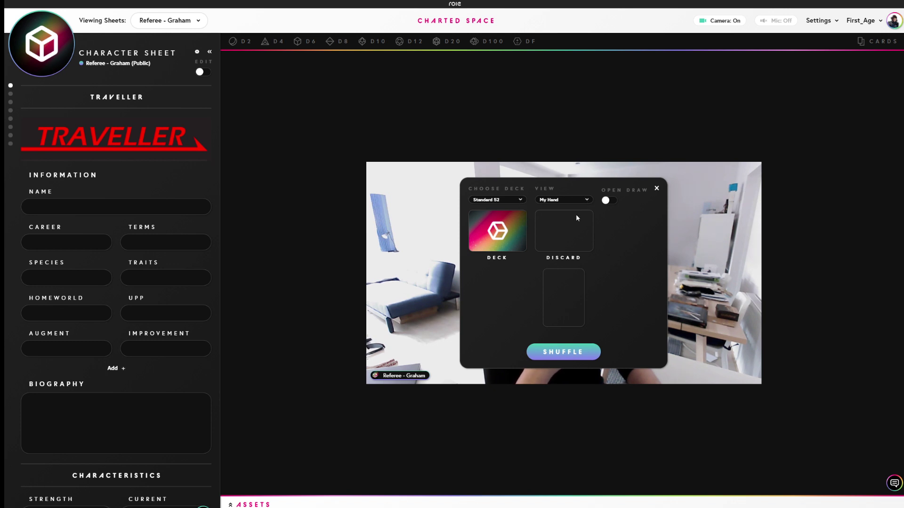
click(502, 238)
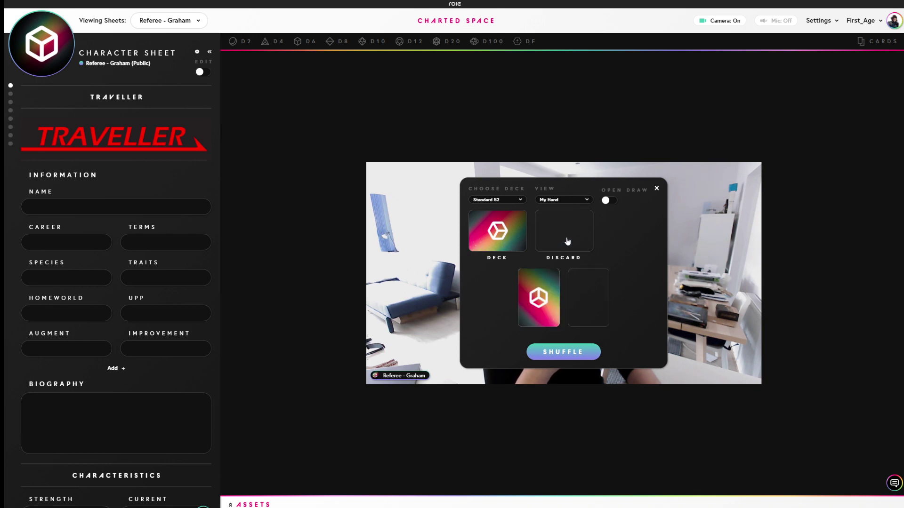
click(492, 223)
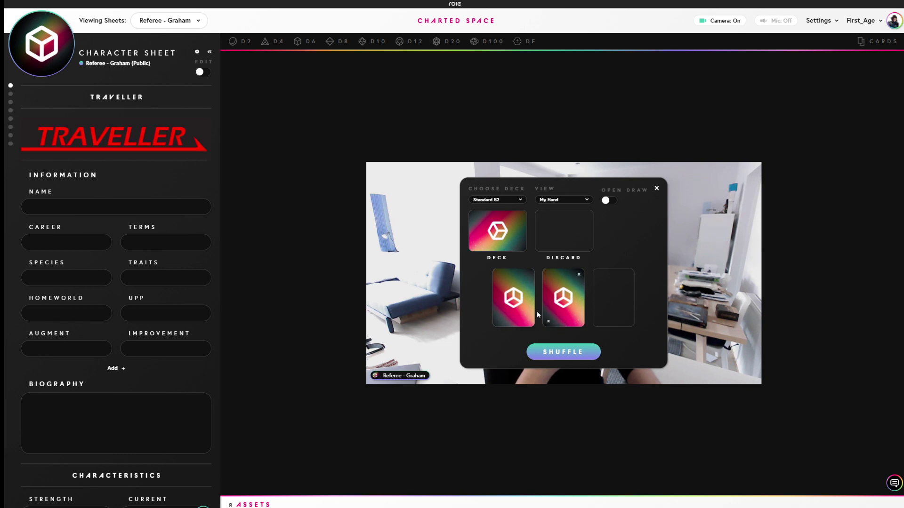
click(498, 323)
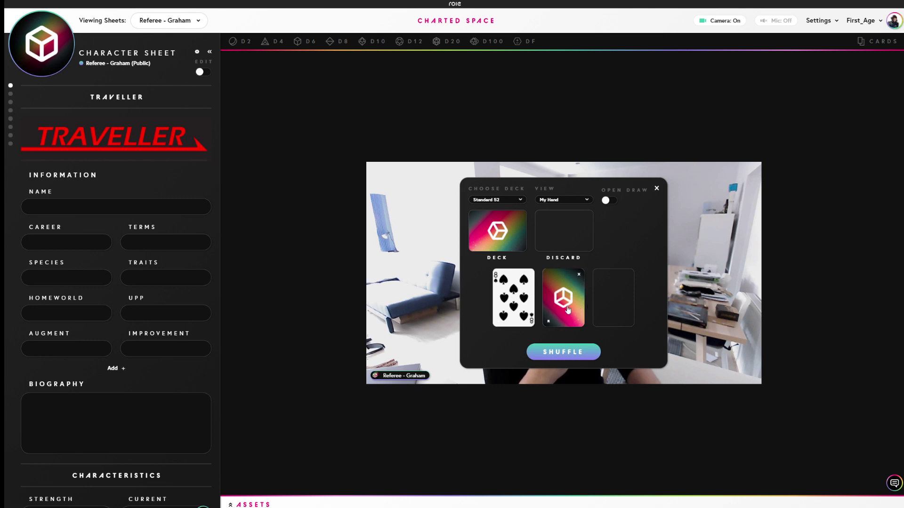
click(523, 297)
click(579, 276)
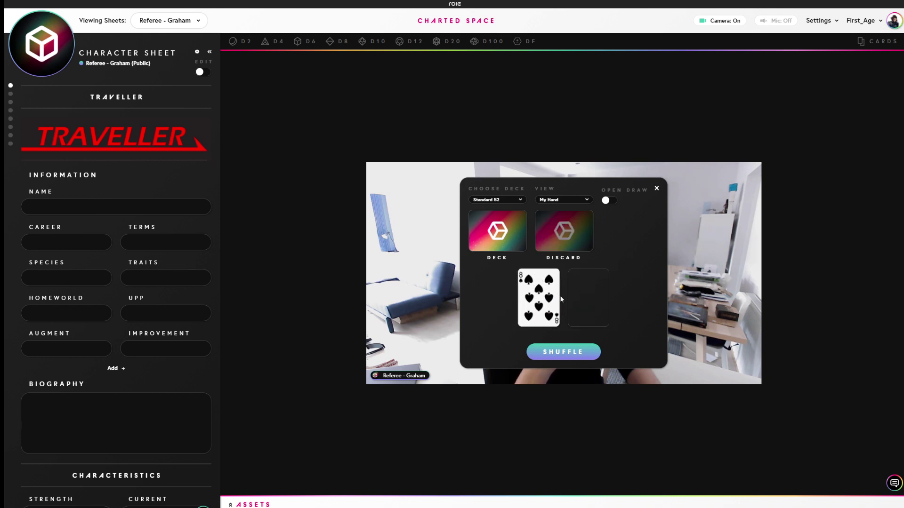
Step: Try out the Open Draw option and close the card deck window
click(617, 203)
click(612, 202)
click(657, 188)
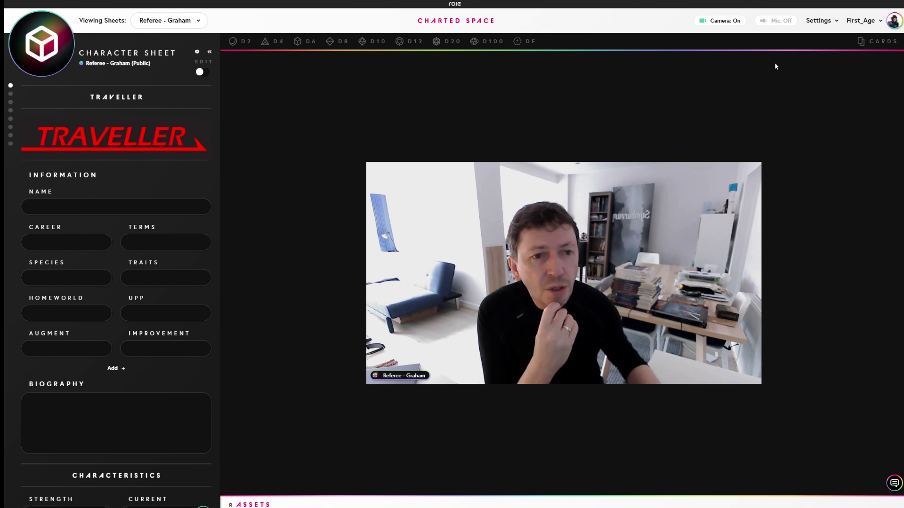
Step: Append the pronouns "- he/him" to your display name for this table and save it
click(837, 20)
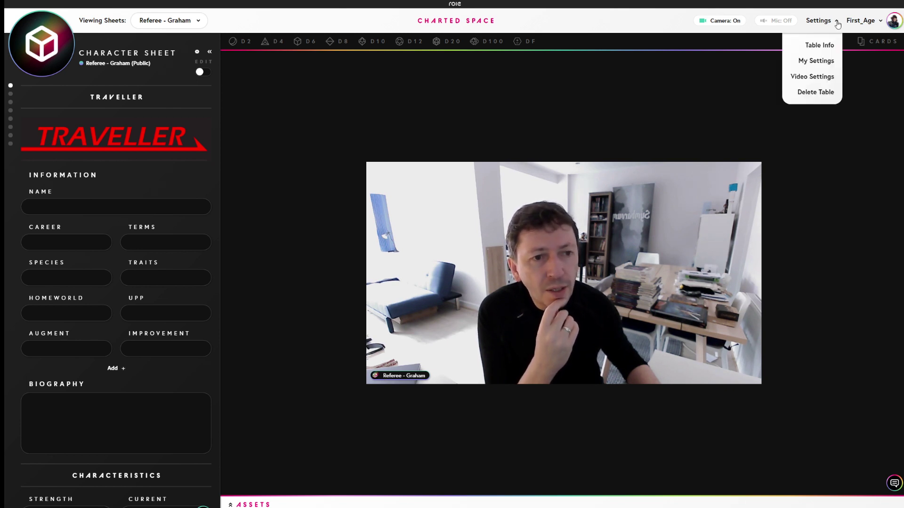
click(824, 64)
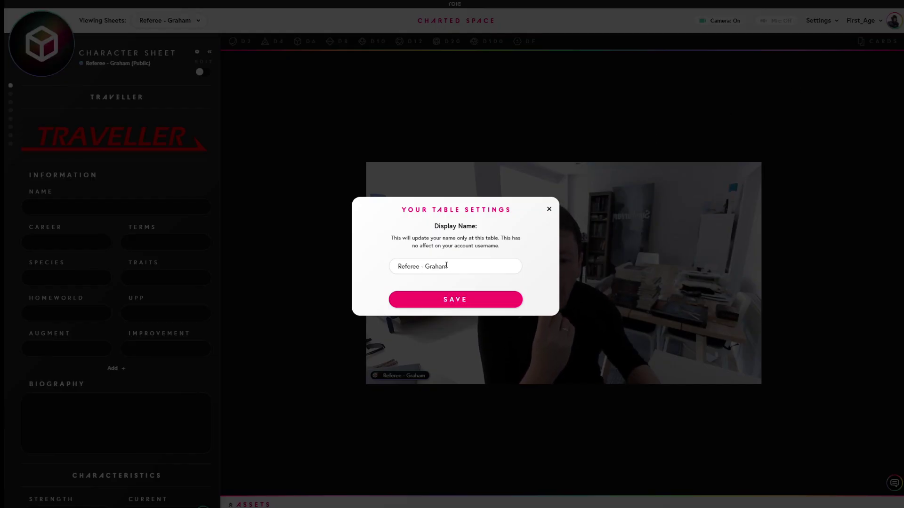
text(-)
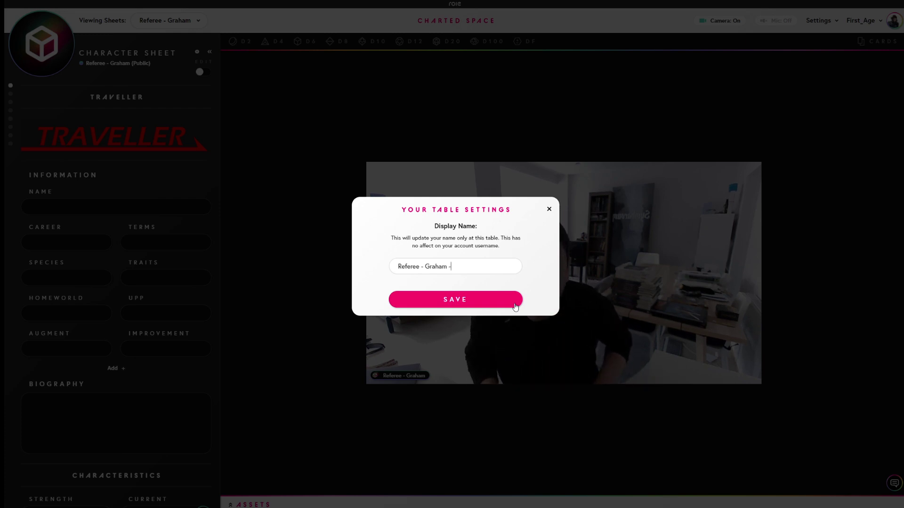
text(he)
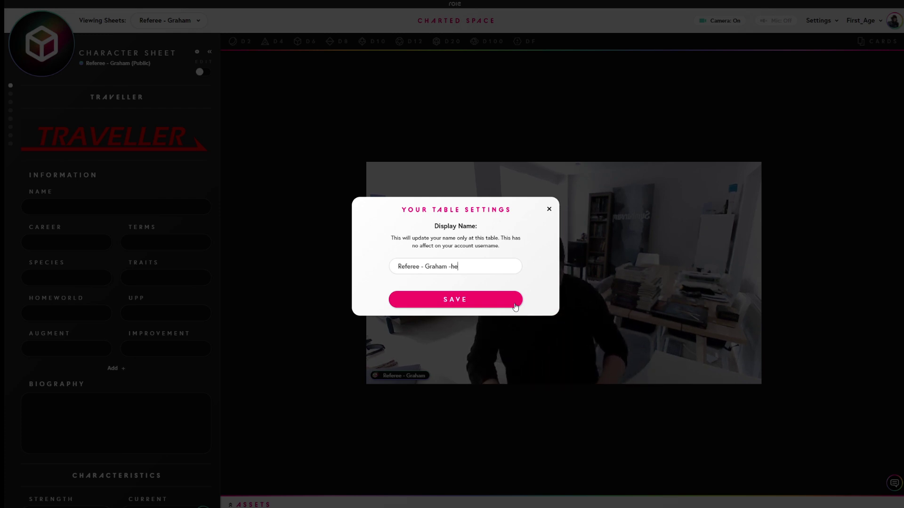
text(/him)
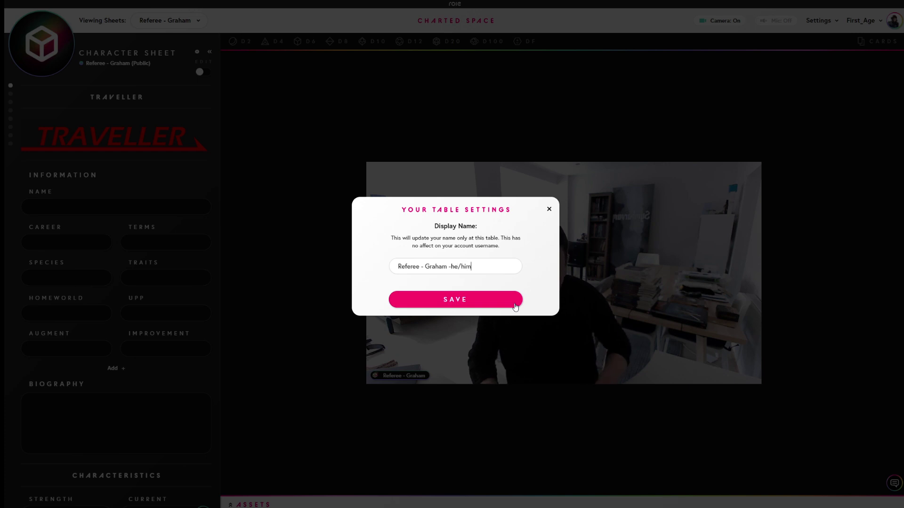
key(Left)
key(Left)
key(Left)
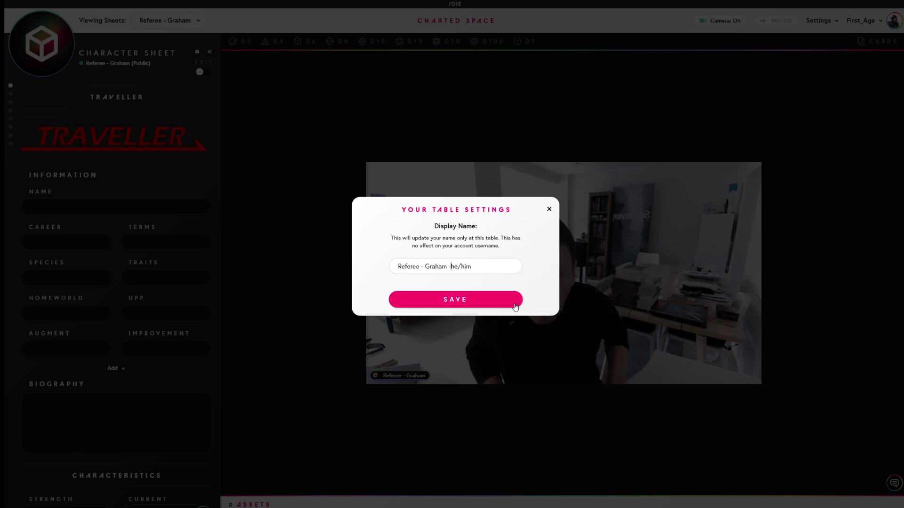
click(458, 302)
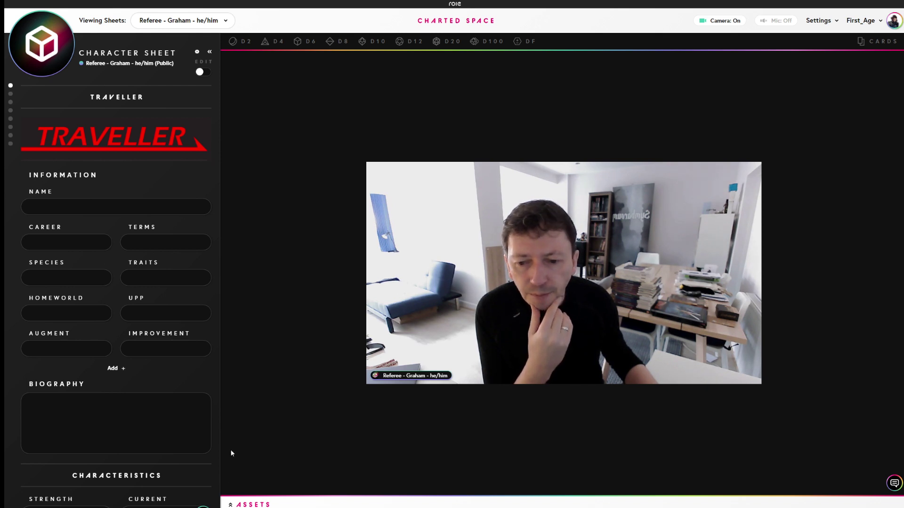
Step: Show the Promo image to the party, zoomed out so the whole picture fits, and stop sharing it
click(231, 505)
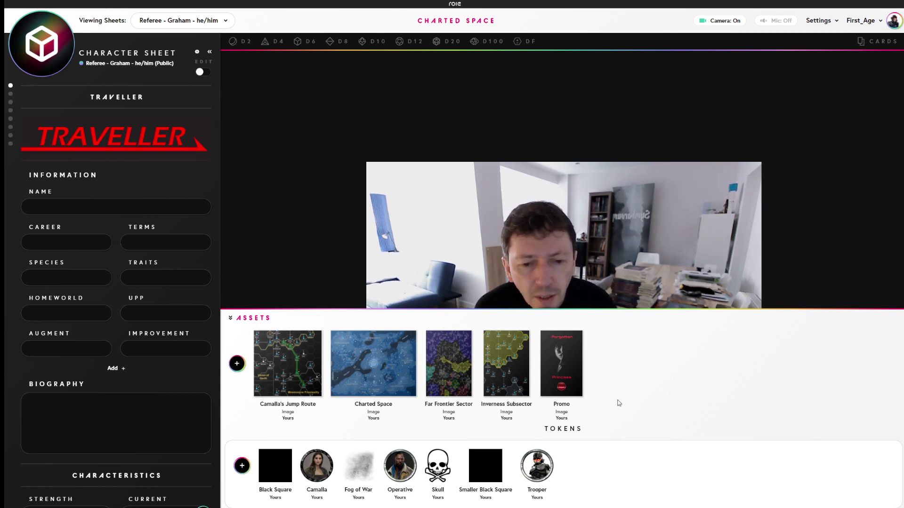
click(562, 374)
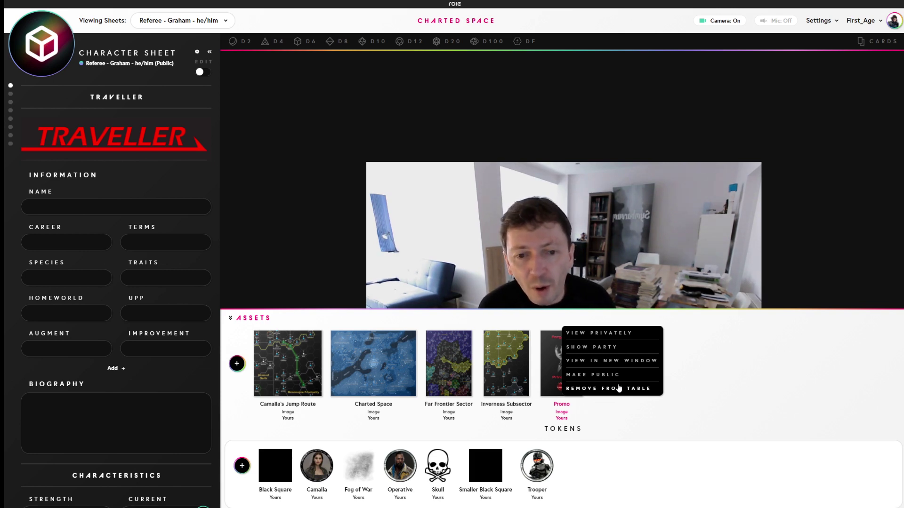
click(595, 349)
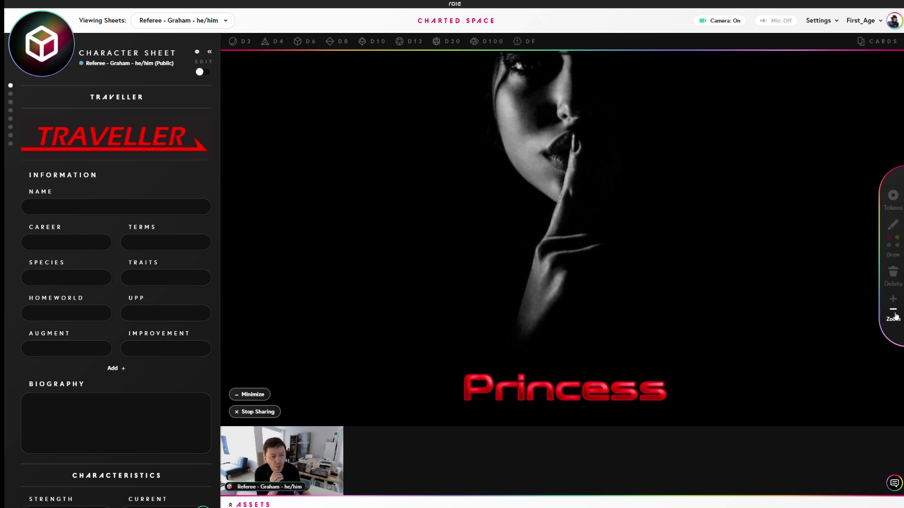
click(894, 313)
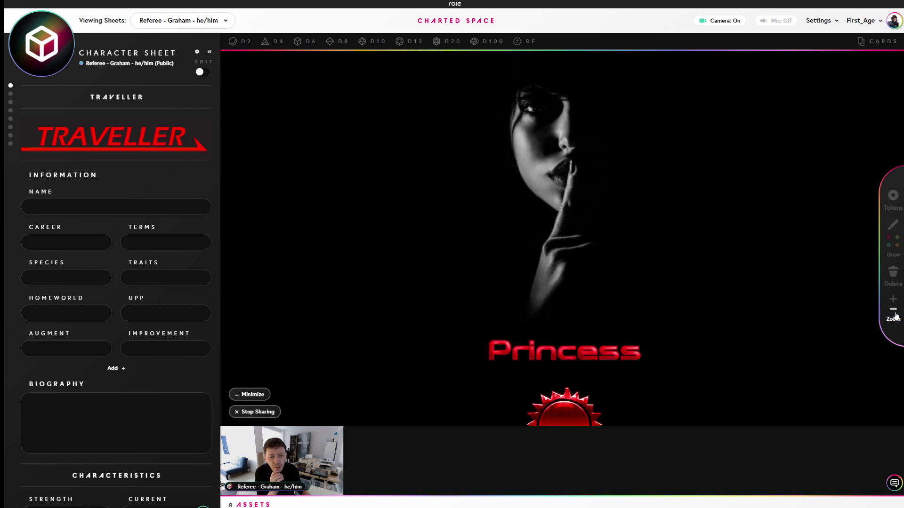
click(895, 312)
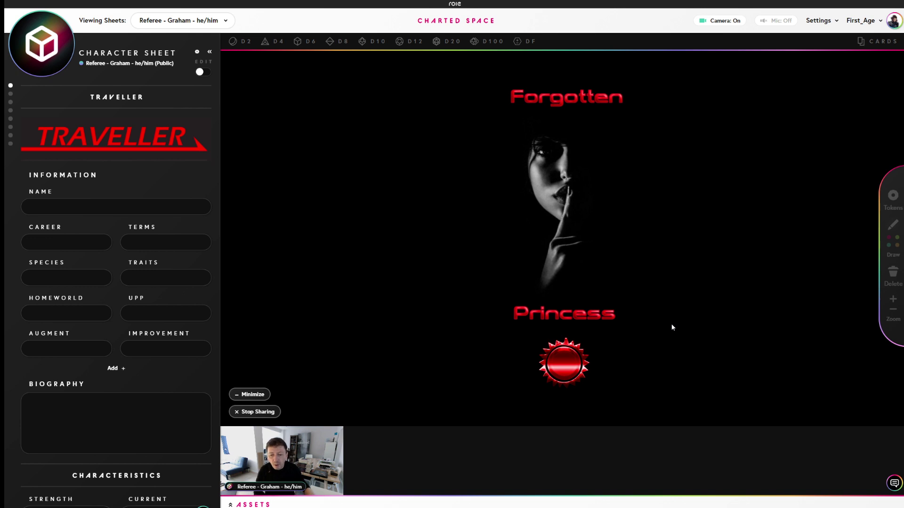
click(254, 414)
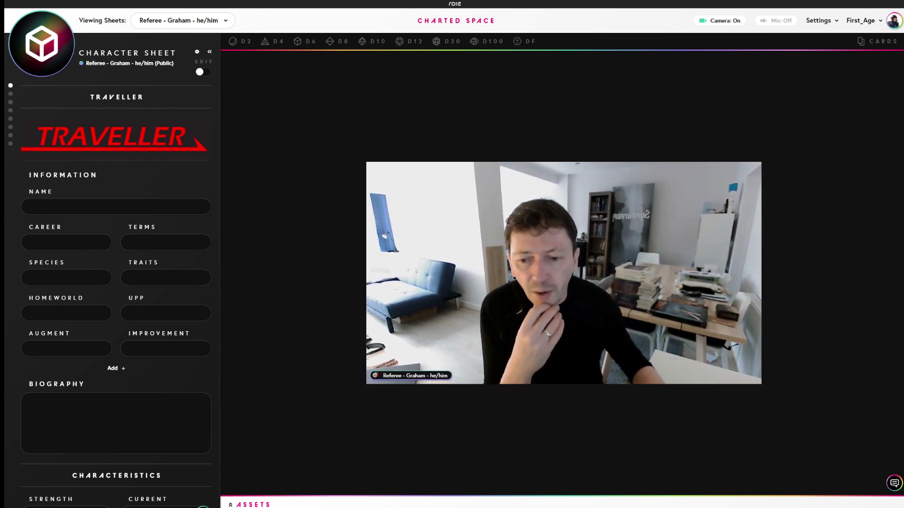
Step: Show the Charted Space map asset to the whole party, zoomed out to display more of the map
click(236, 505)
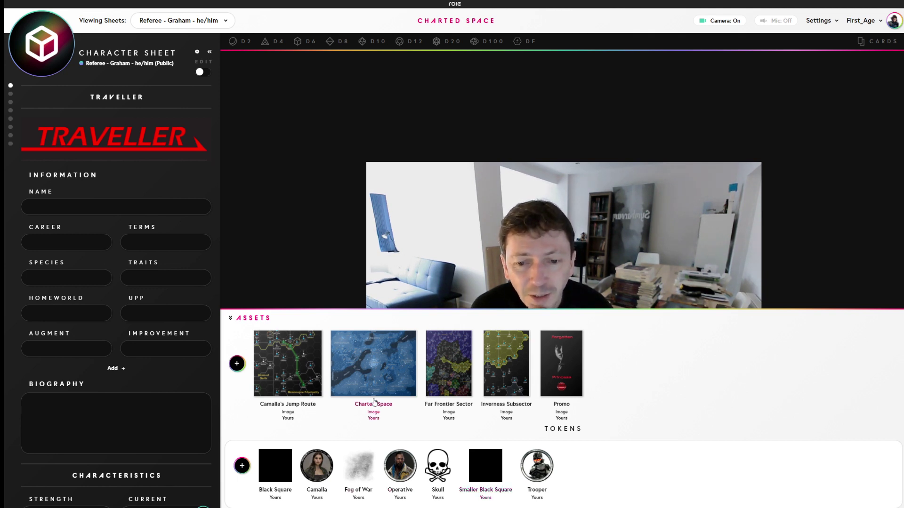
click(445, 405)
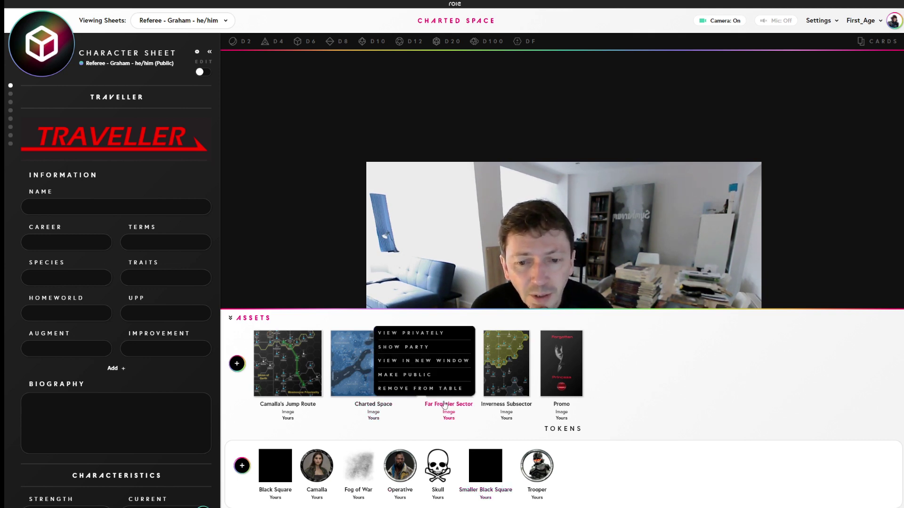
click(423, 351)
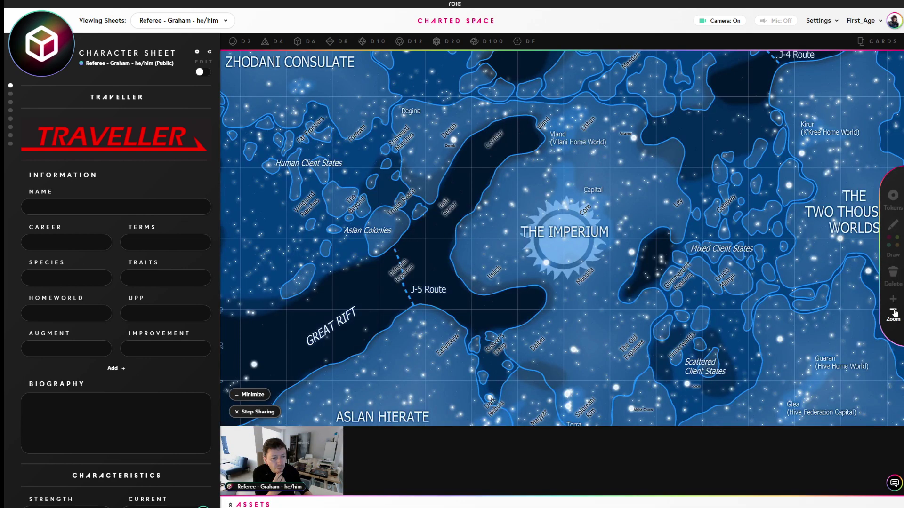
click(893, 311)
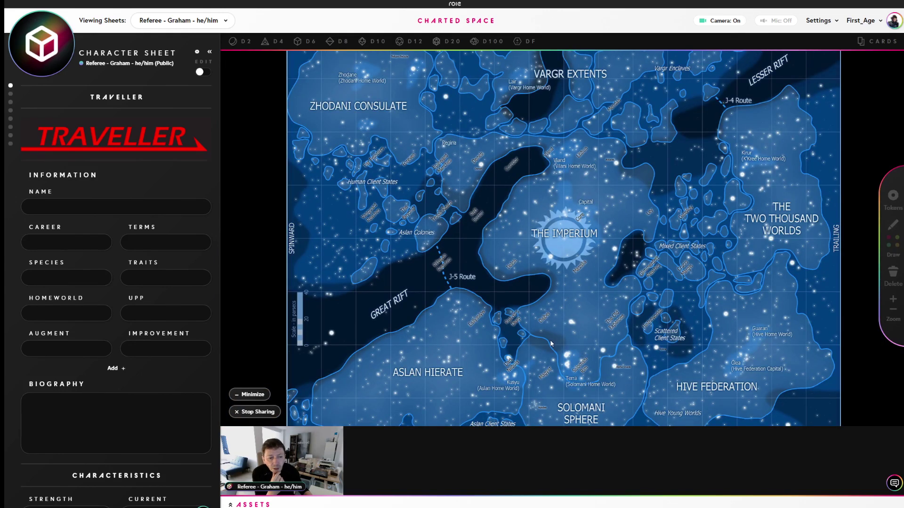
Step: Place a Skull token on the Charted Space map and move it just below the Human Client States label
click(894, 197)
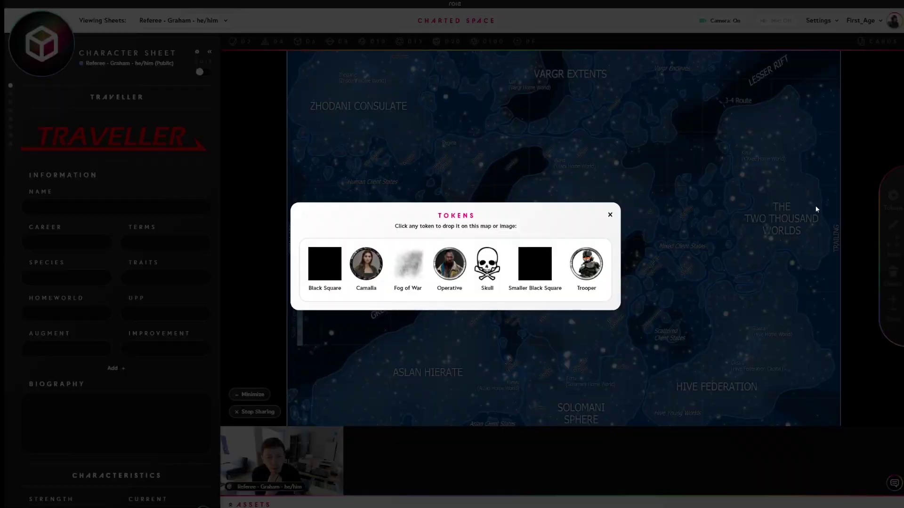
click(619, 261)
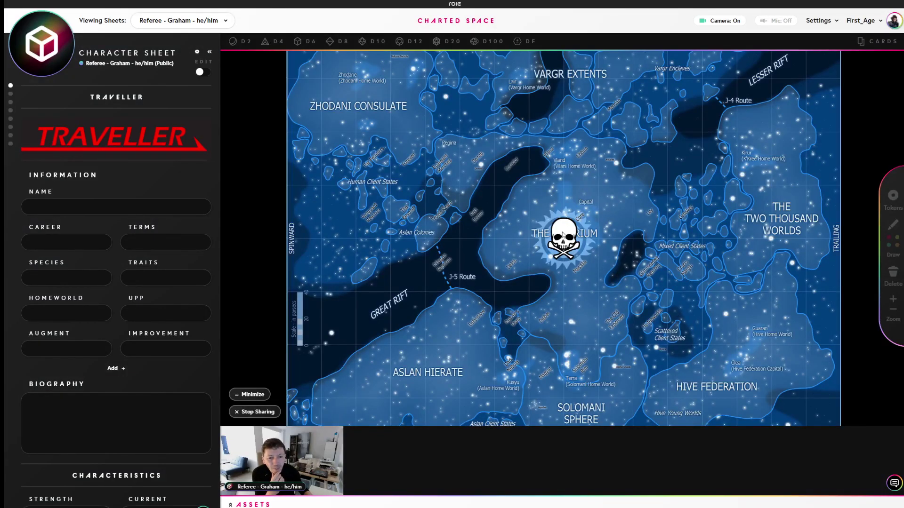
drag(561, 241, 372, 213)
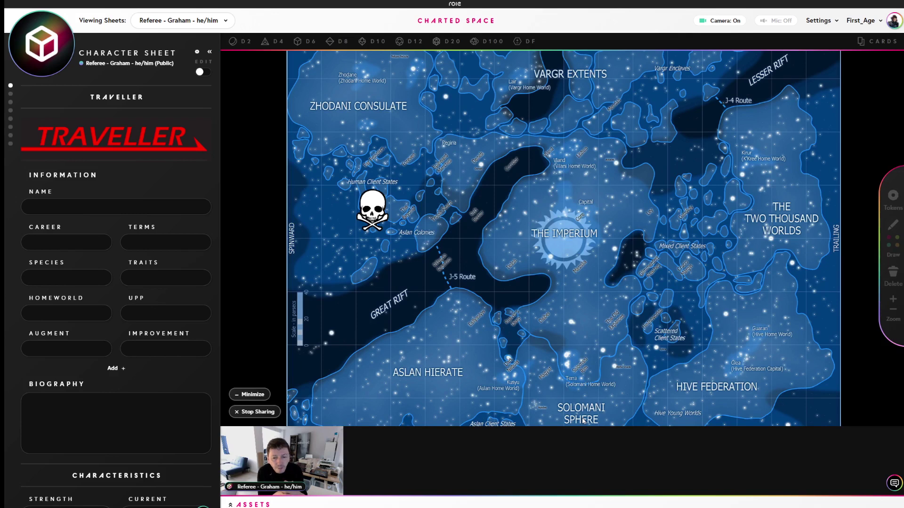
Step: Delete the Skull token from the map and leave delete mode
click(893, 274)
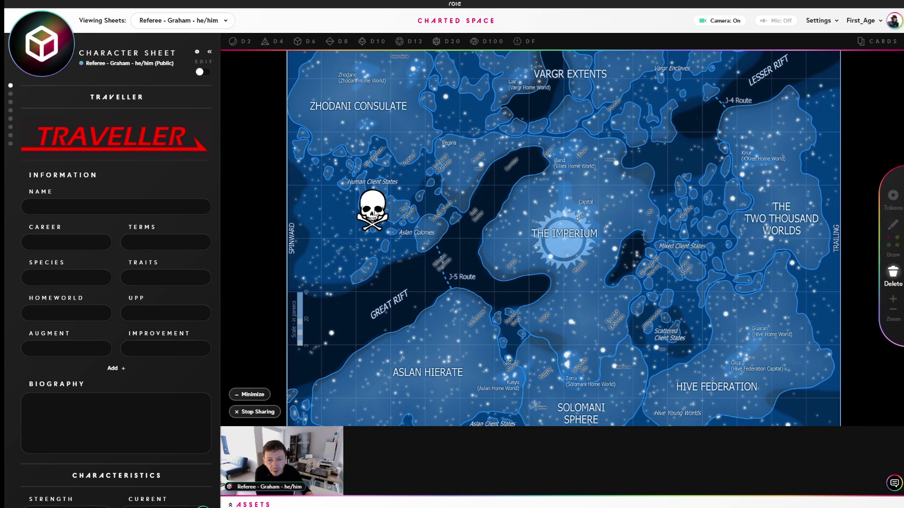
click(375, 213)
click(893, 274)
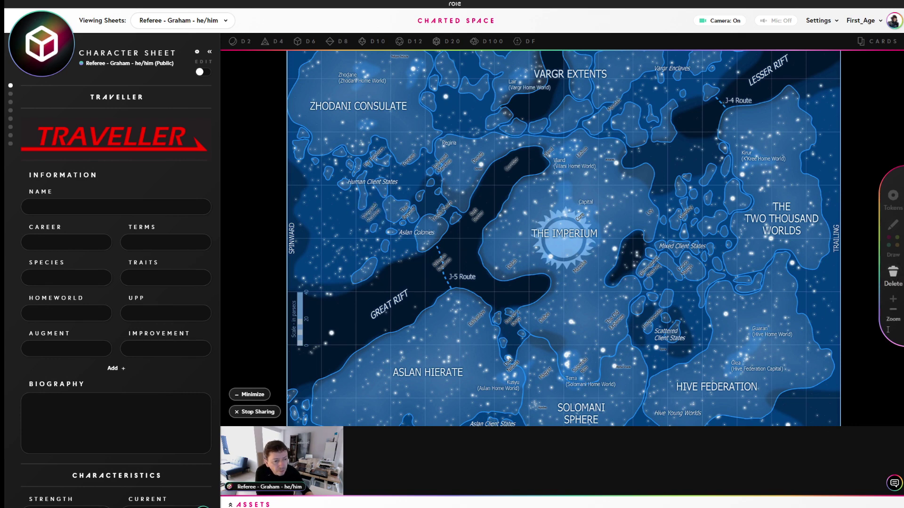
Step: Draw a green freehand circle with an arrow just below The Imperium on the map, and delete the drawing
click(889, 248)
mouse_move(585, 333)
mouse_down()
mouse_move(580, 279)
mouse_move(581, 287)
mouse_move(590, 258)
mouse_move(567, 270)
mouse_up()
click(893, 273)
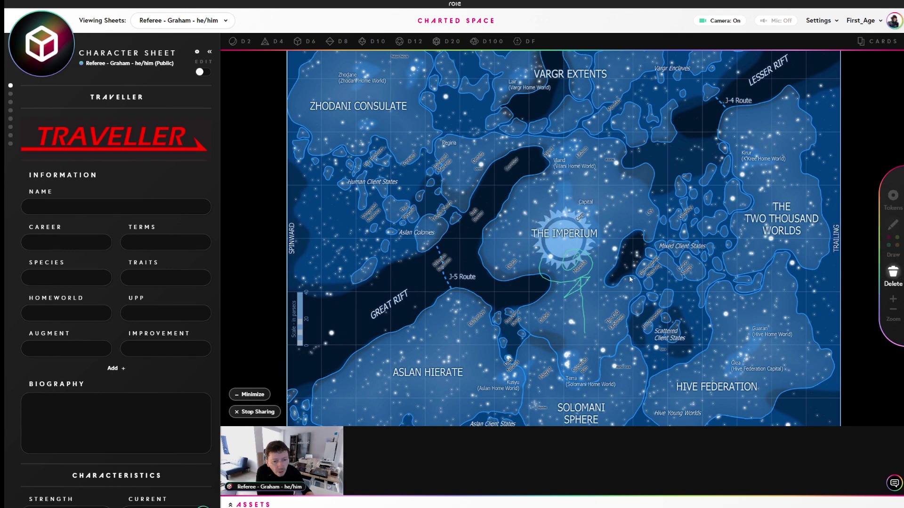
click(582, 294)
click(578, 281)
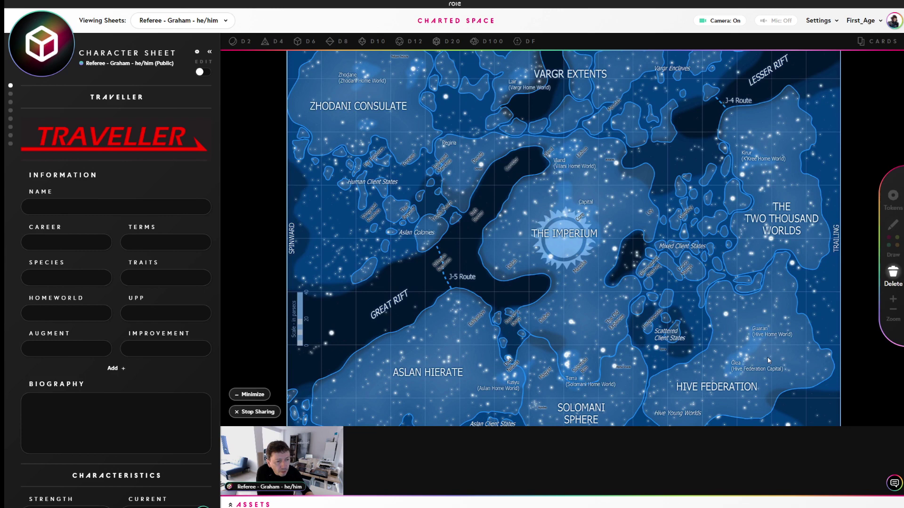
click(894, 276)
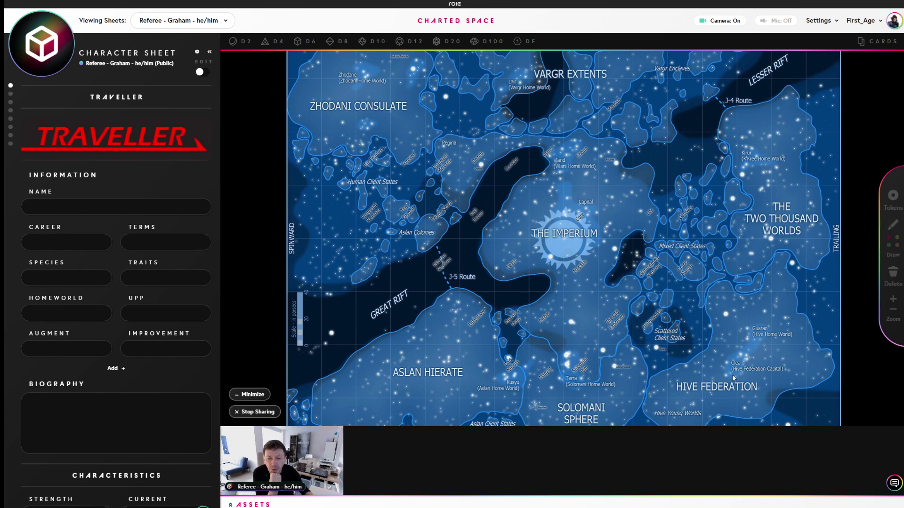
Step: Stop sharing the Charted Space map and reopen the table's assets
click(253, 412)
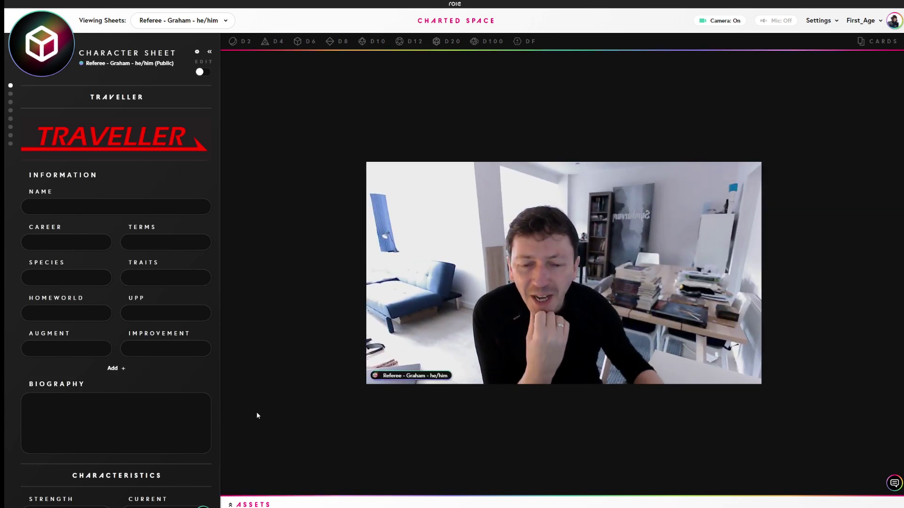
click(229, 504)
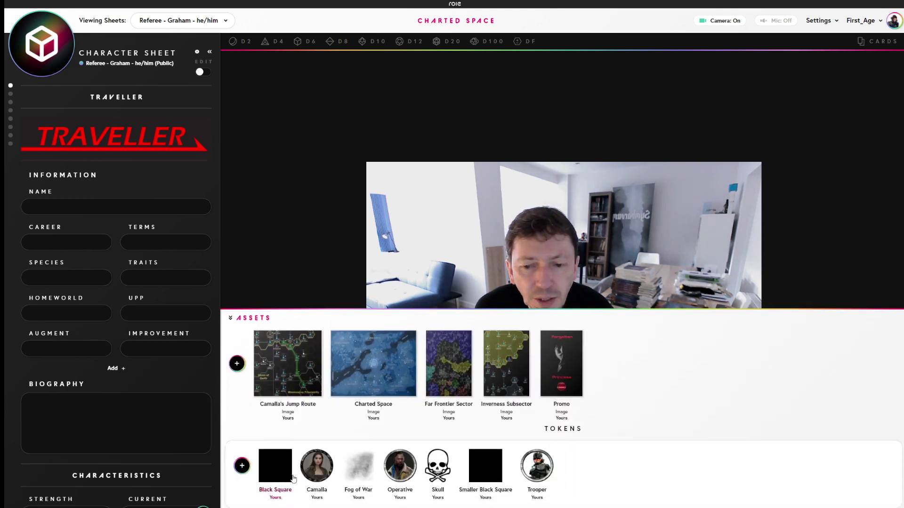
Step: Add the uploaded bunker image to the table's assets as a map named Bunker
click(237, 364)
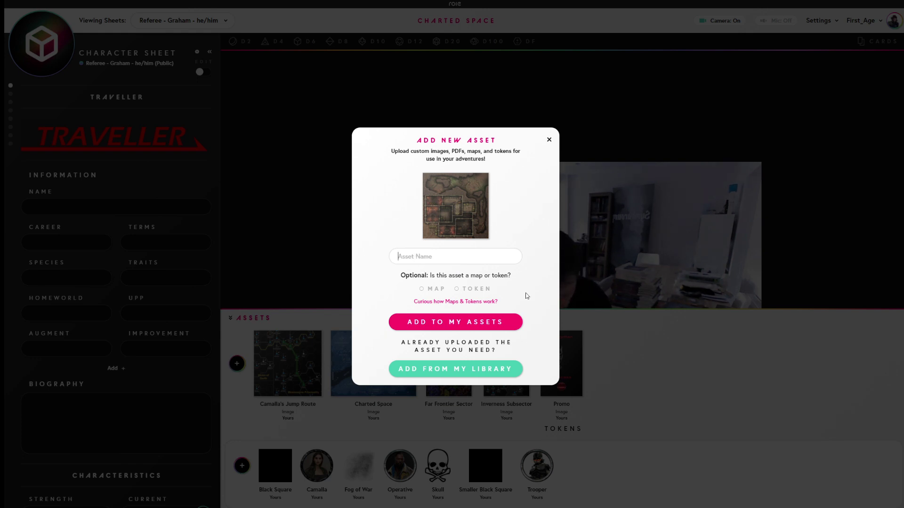
text(Bunker)
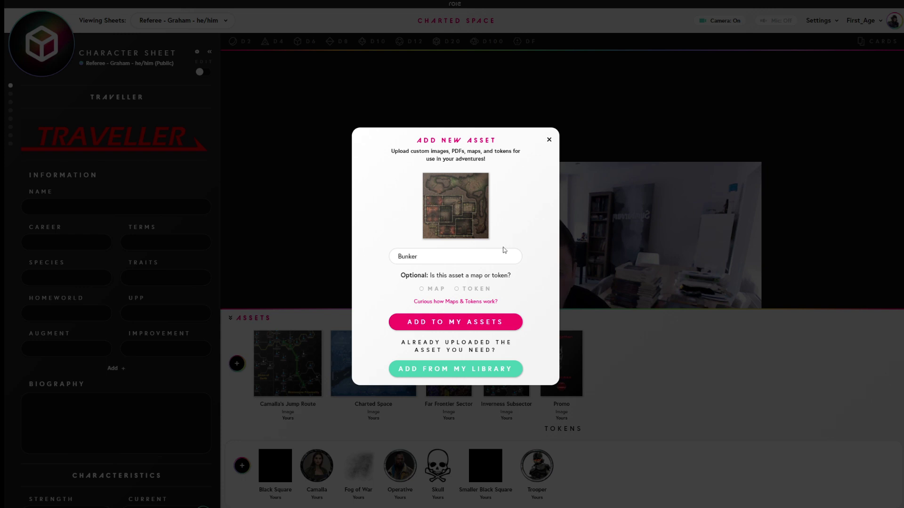
click(422, 290)
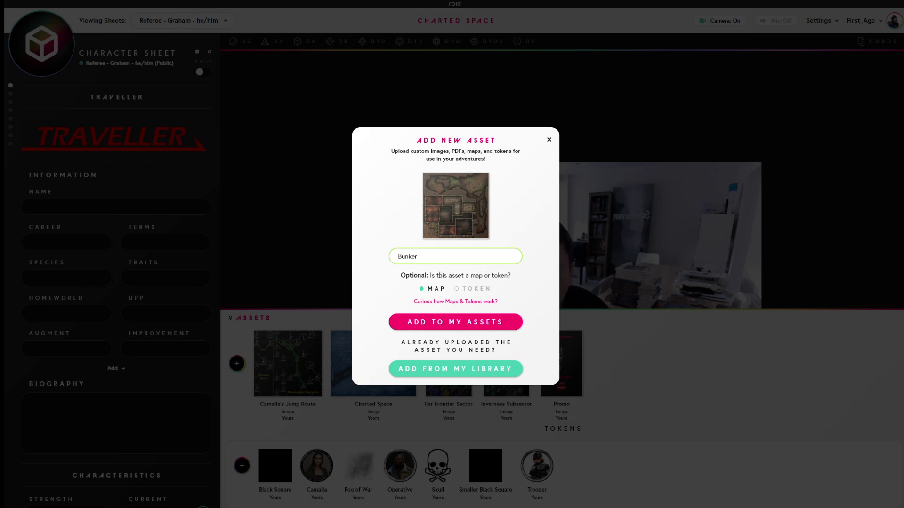
click(453, 323)
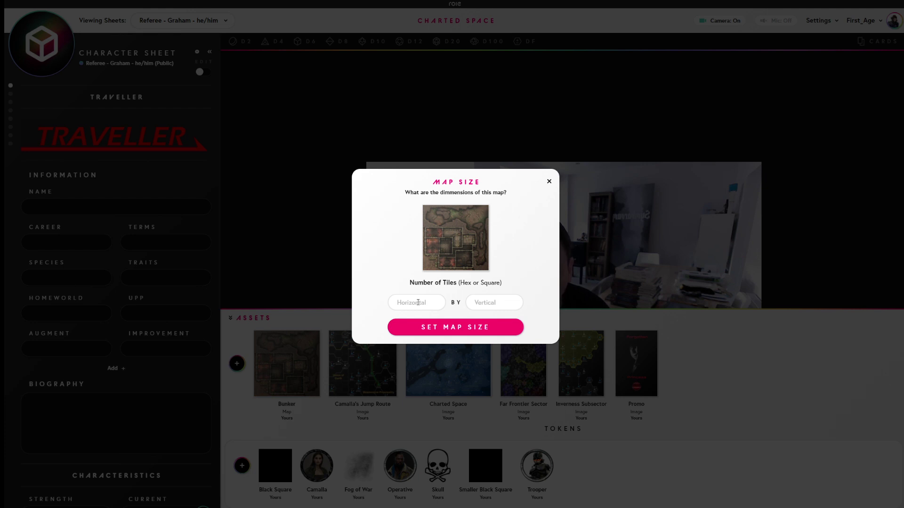
Step: Set the Bunker map size to 20 by 16 tiles and show the map to the party
text(20)
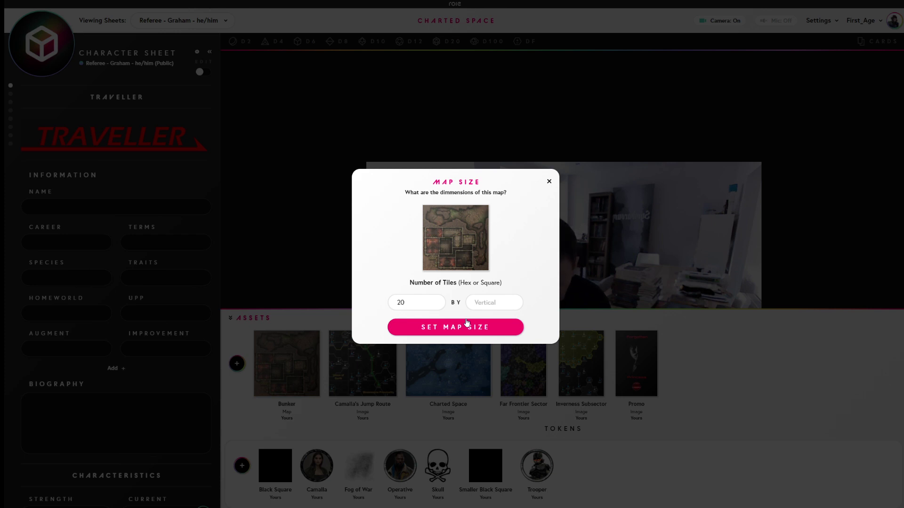
key(Tab)
text(16)
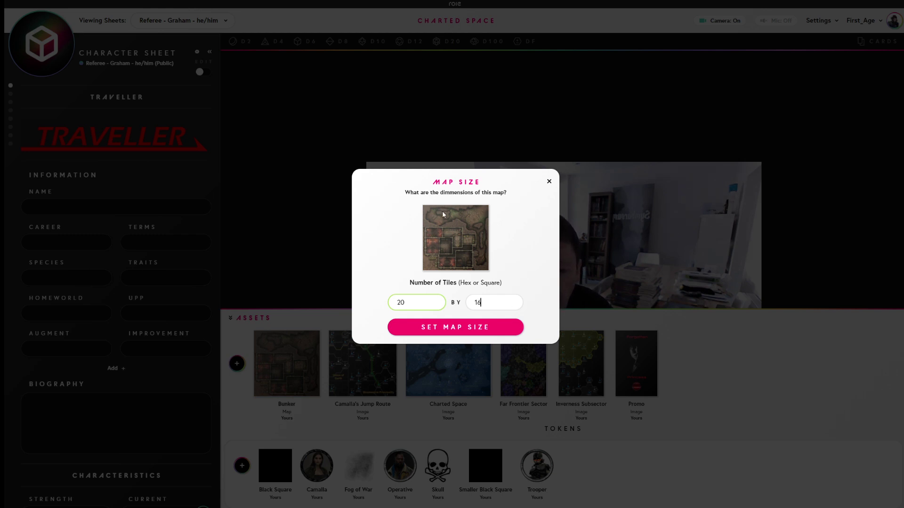
click(461, 329)
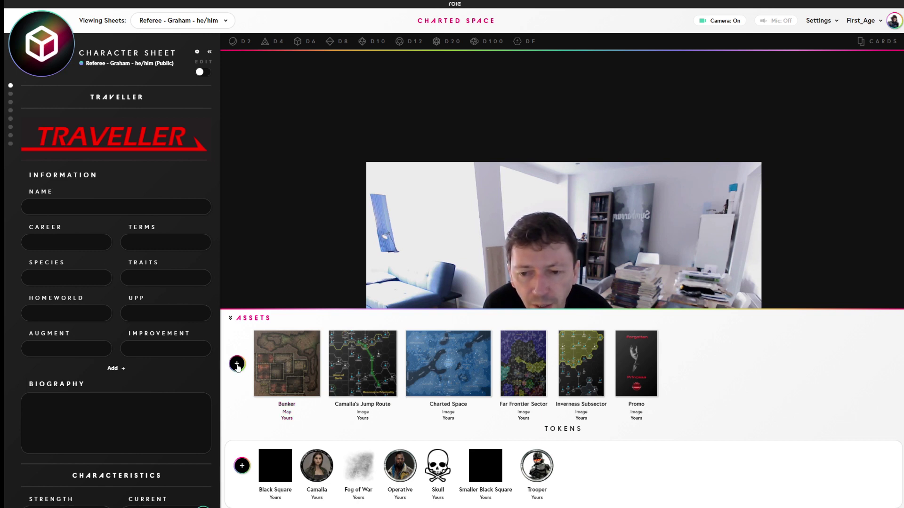
click(302, 366)
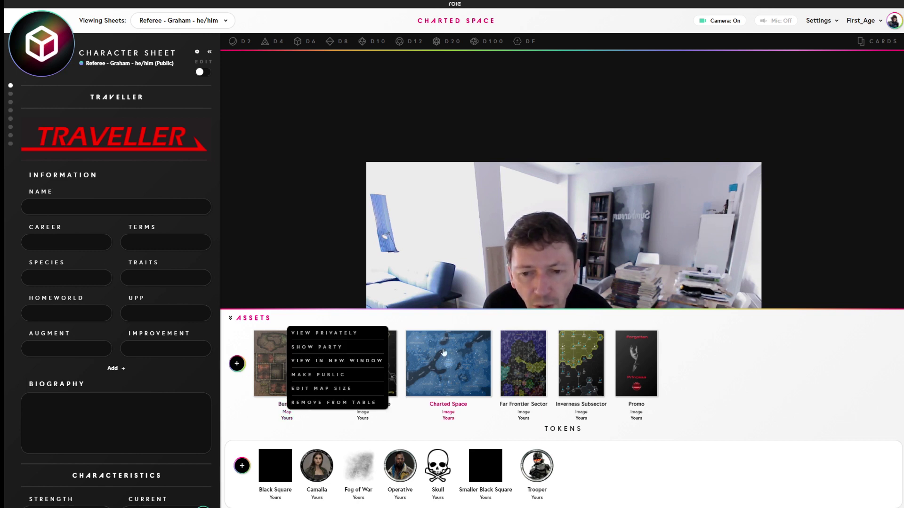
click(331, 348)
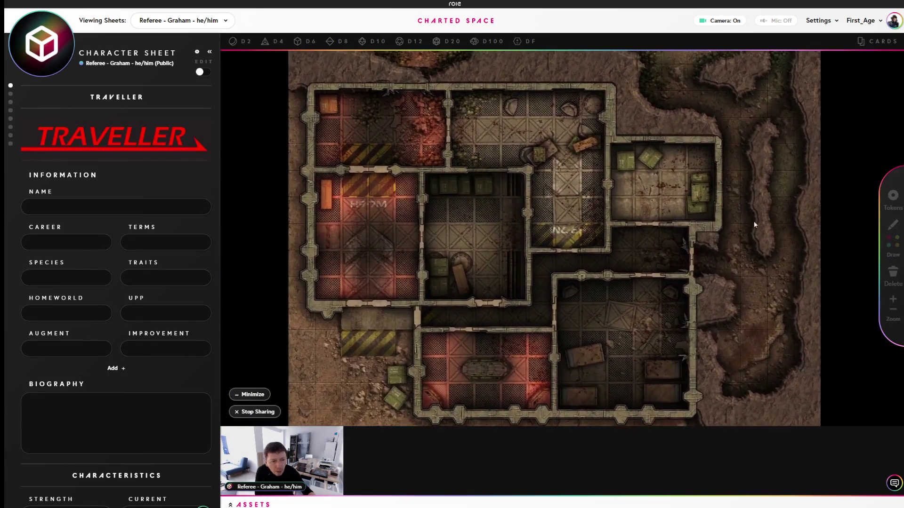
Step: Drop four Trooper tokens onto the Bunker map
click(893, 198)
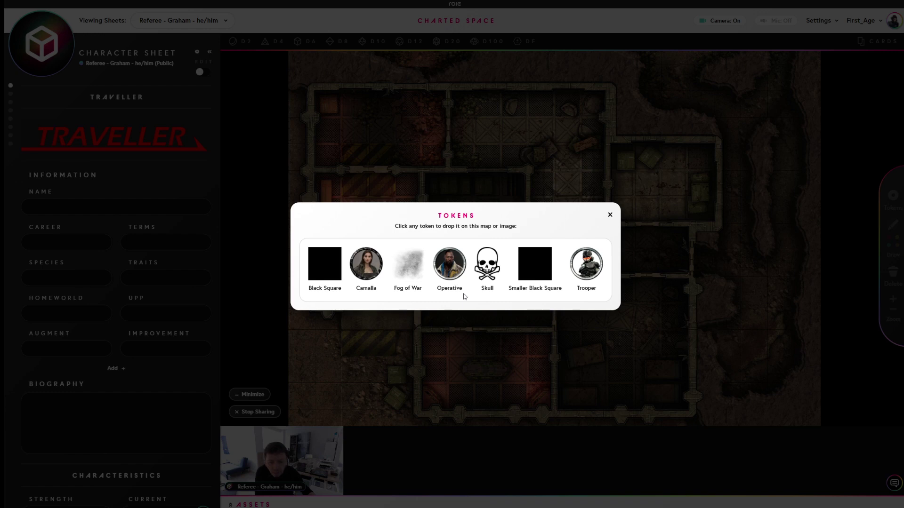
click(588, 268)
click(893, 198)
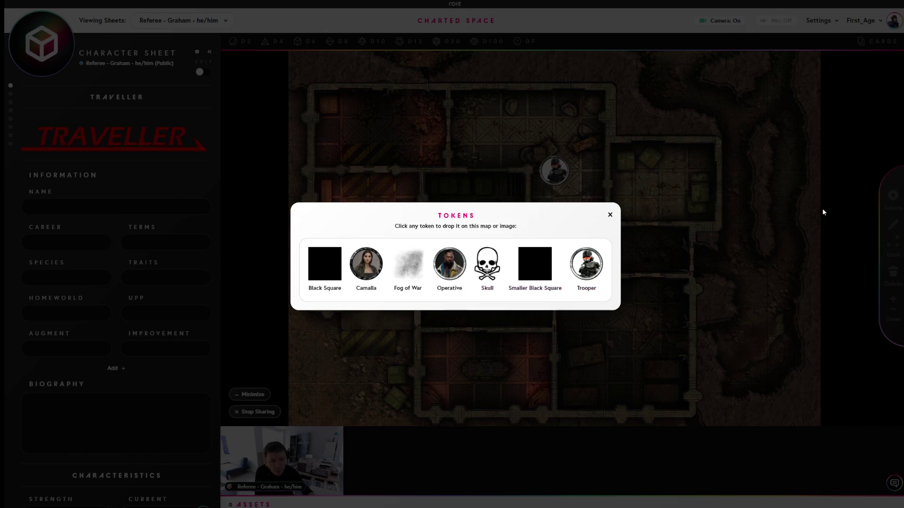
click(896, 206)
click(897, 205)
click(893, 198)
click(893, 198)
click(590, 272)
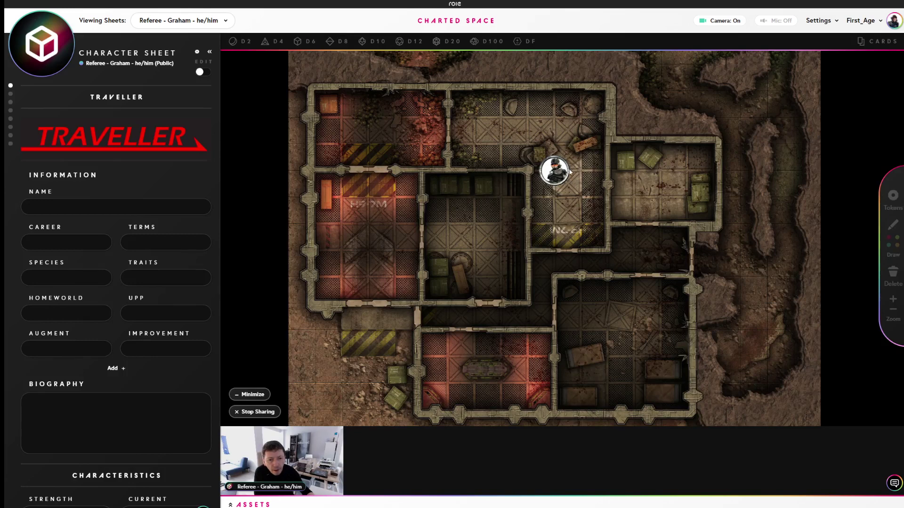
Step: Spread the four Trooper tokens across the bunker's east storage room, northwest red room, central room and southeast room
drag(559, 175, 590, 182)
drag(652, 187, 650, 187)
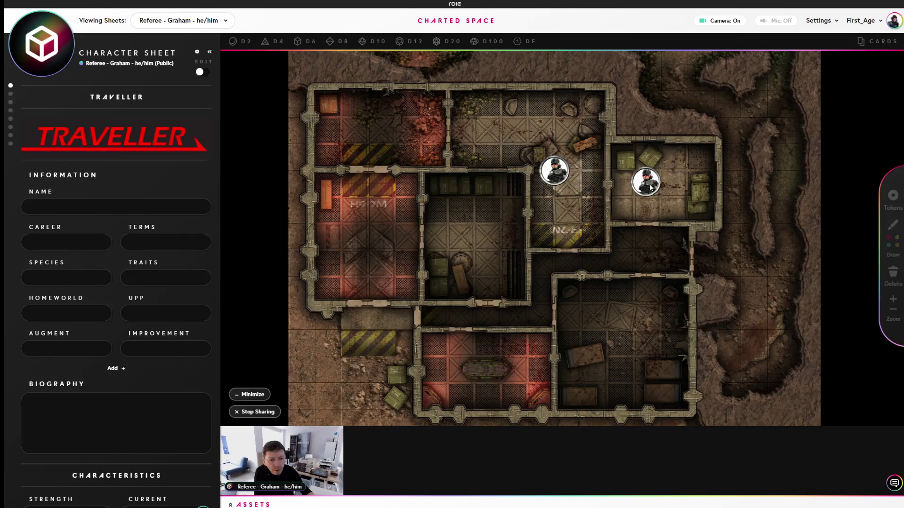
drag(558, 173, 518, 136)
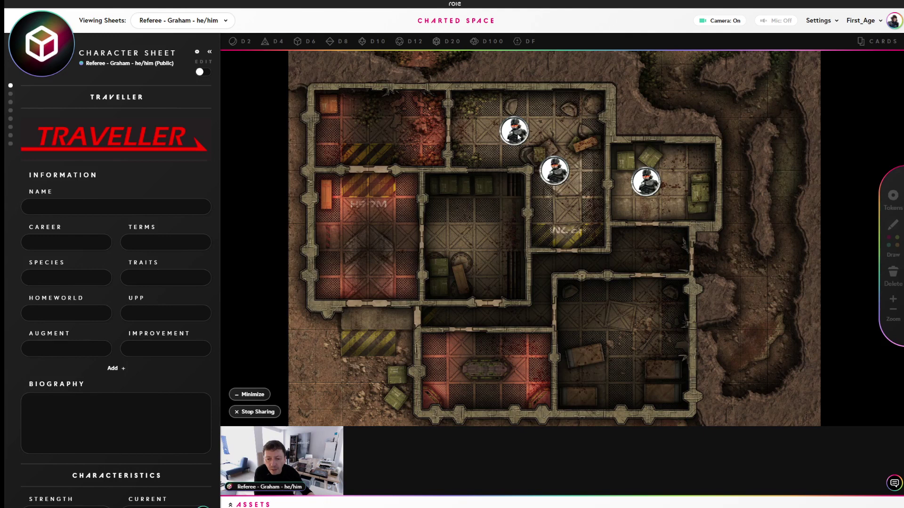
drag(518, 137, 412, 136)
drag(555, 177, 461, 244)
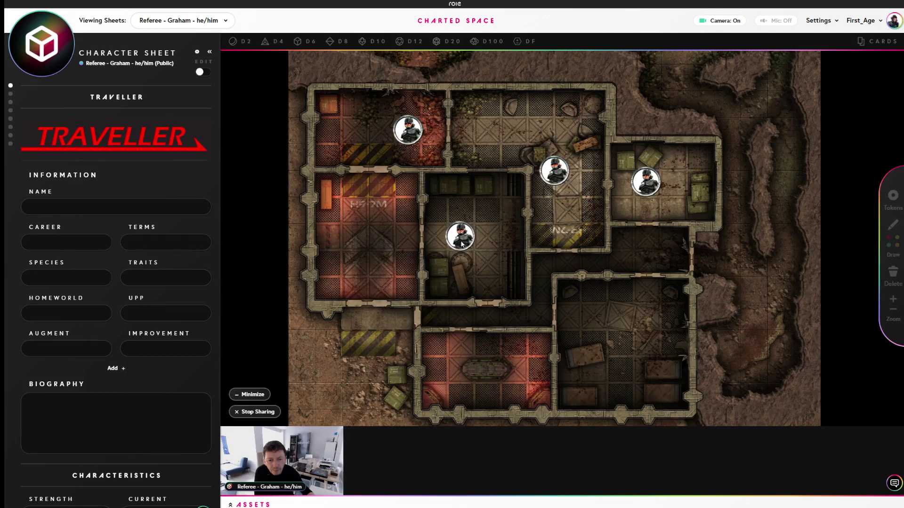
drag(554, 175, 593, 323)
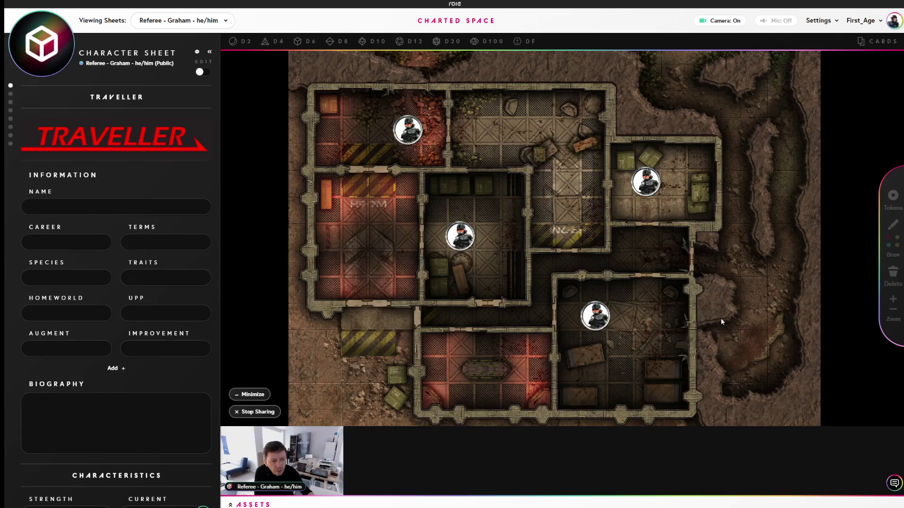
Step: Place a Camalla token outside the bunker, on the open ground southwest of the building
click(893, 198)
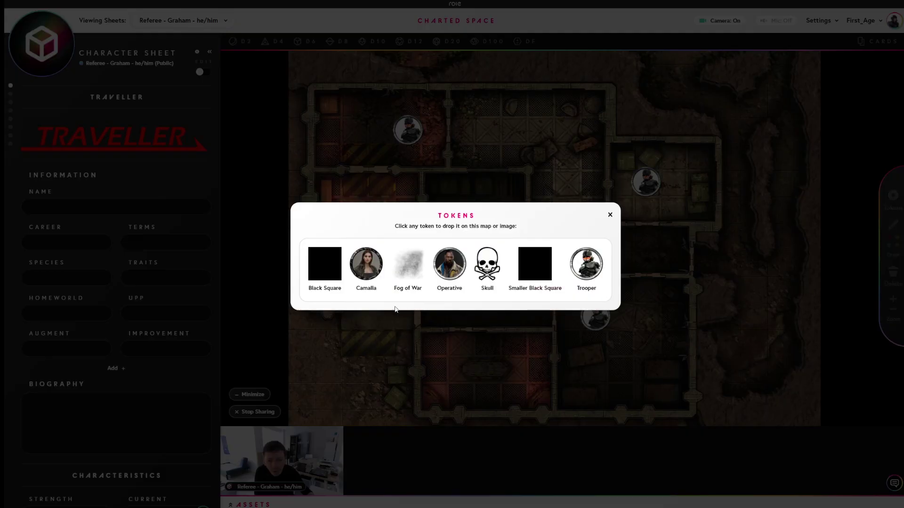
click(367, 272)
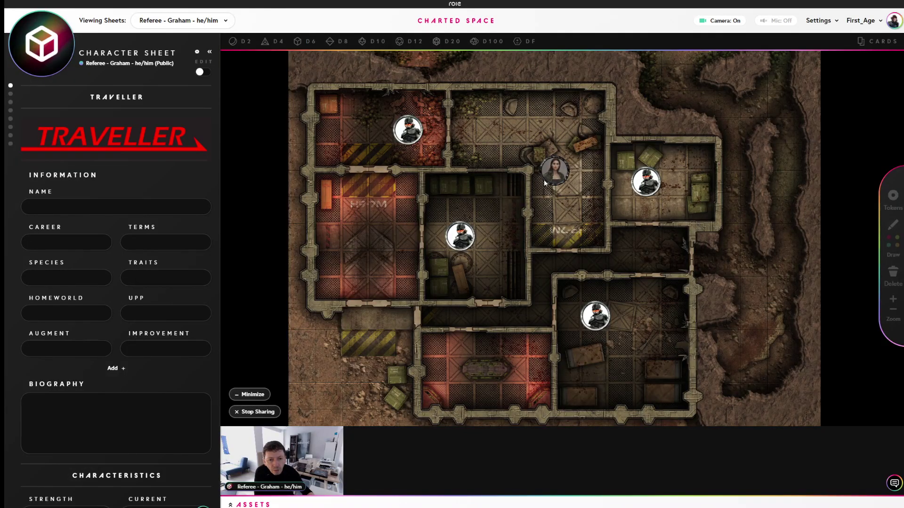
mouse_move(546, 176)
mouse_down()
mouse_move(444, 327)
mouse_move(328, 372)
mouse_move(363, 384)
mouse_move(327, 382)
mouse_move(365, 373)
mouse_move(328, 378)
mouse_up()
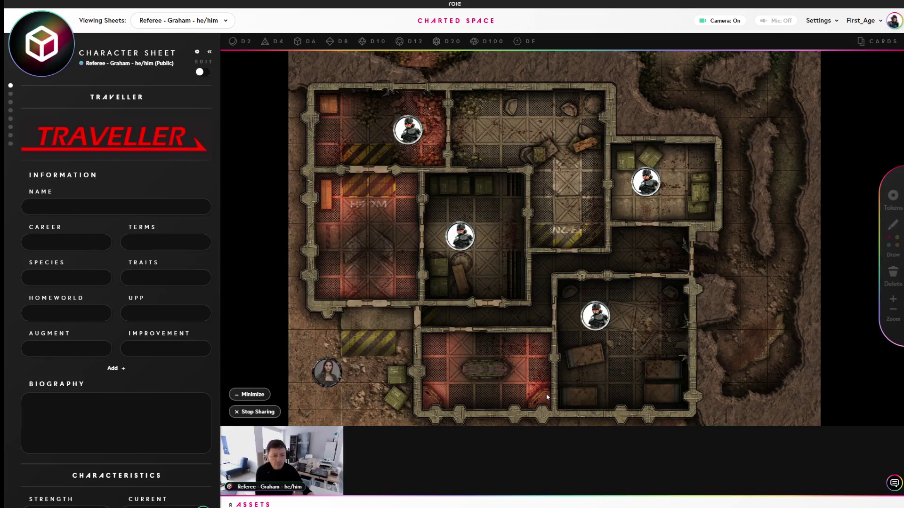
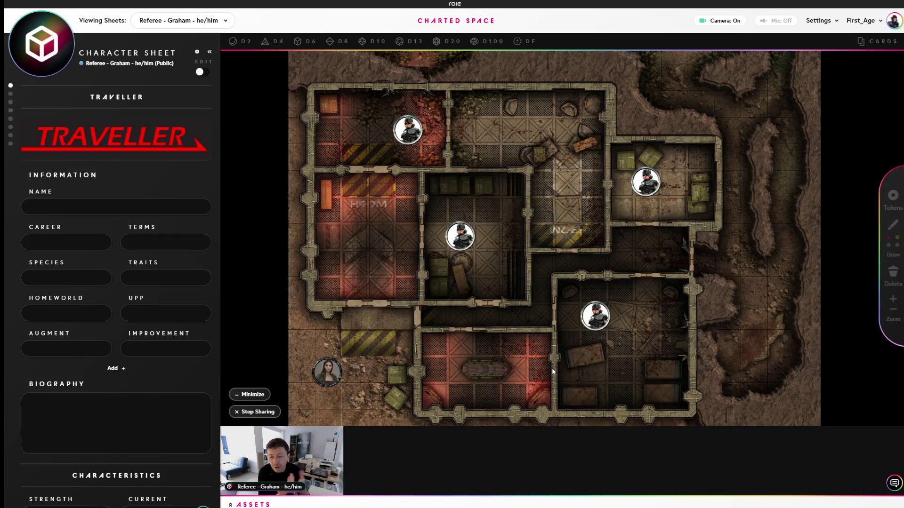
Step: Cover the bunker's southeast area with a Black Square token and the west red room with a Smaller Black Square token
click(893, 198)
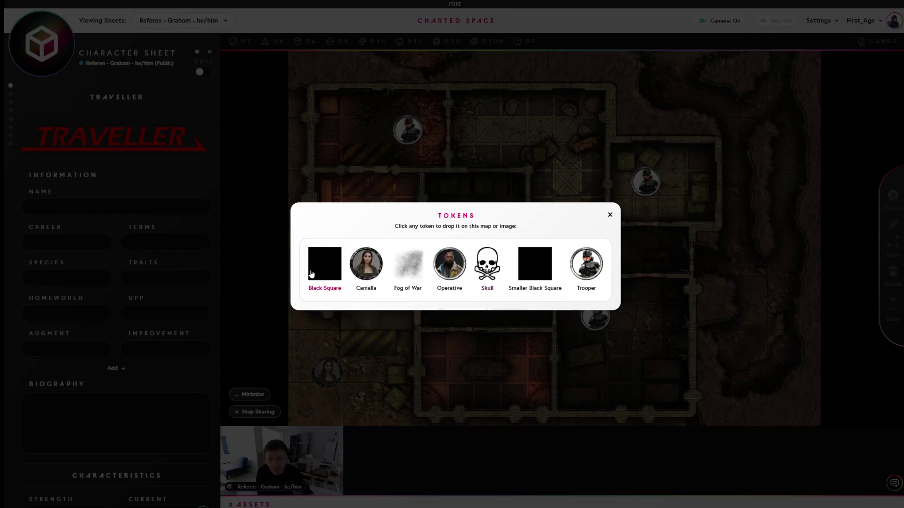
click(533, 371)
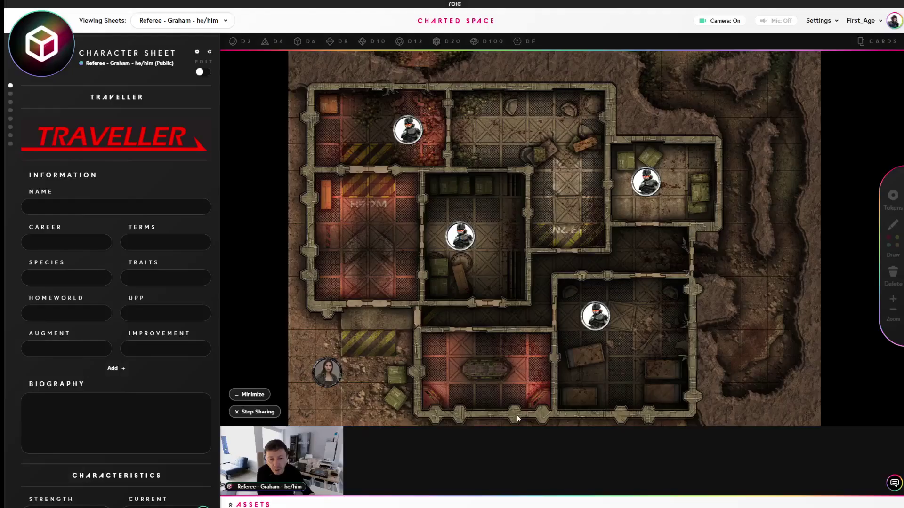
drag(551, 171, 569, 296)
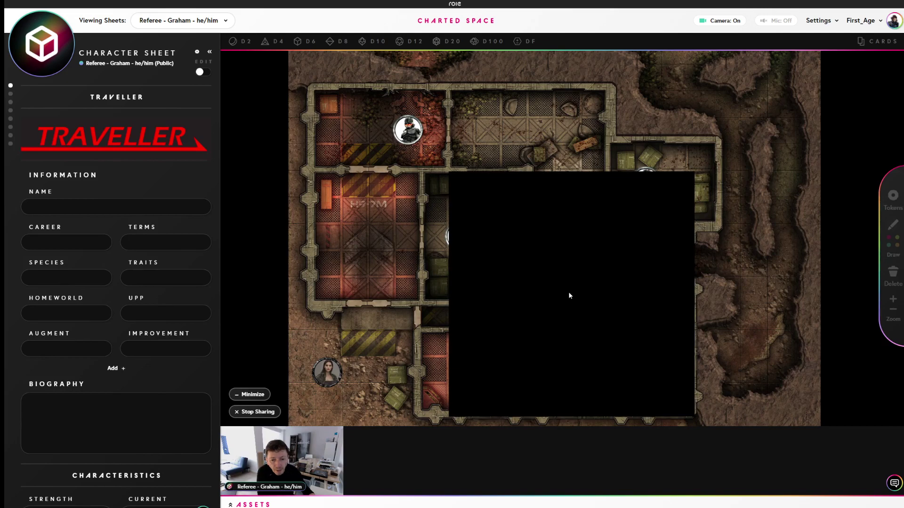
click(893, 196)
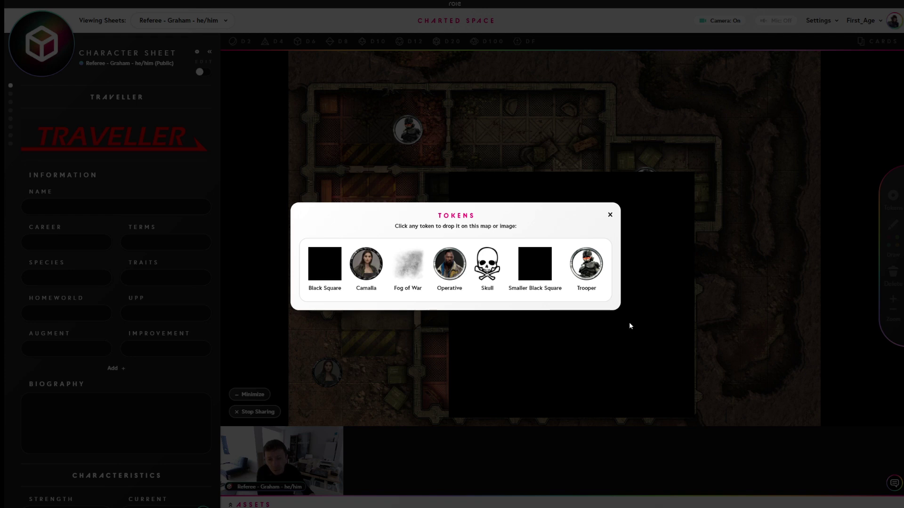
click(535, 264)
drag(539, 174, 351, 240)
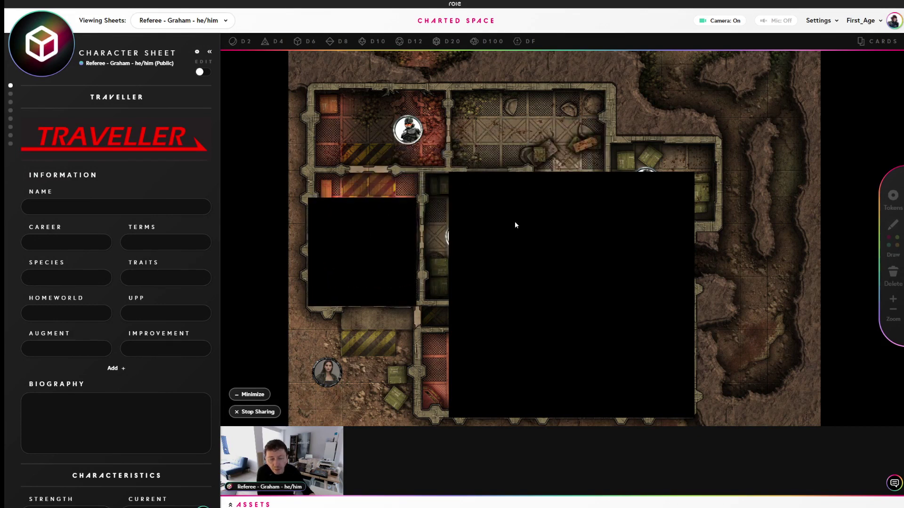
Step: Place a Fog of War token over the bunker's northwest rooms
click(893, 196)
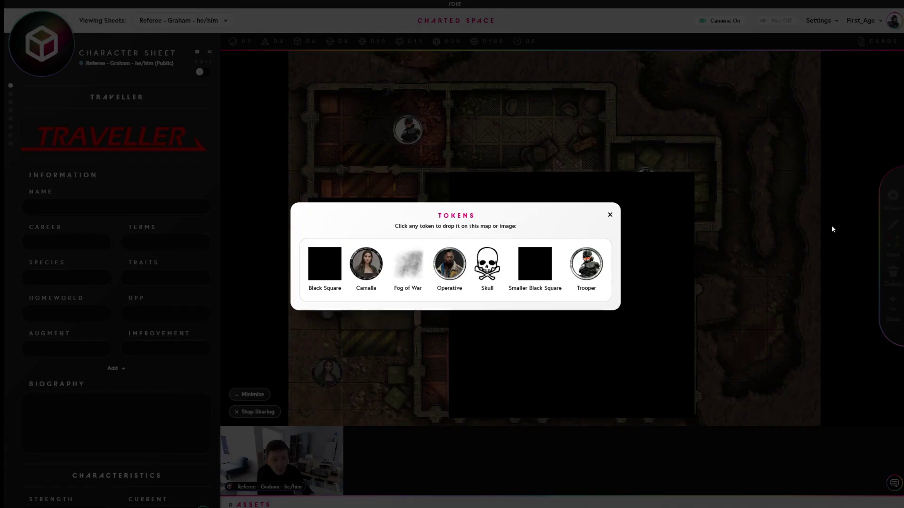
click(410, 269)
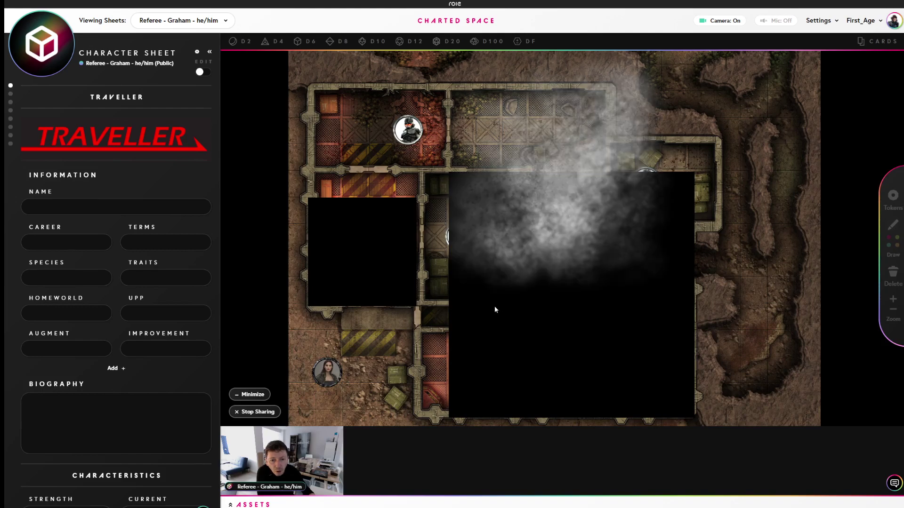
drag(563, 213, 416, 173)
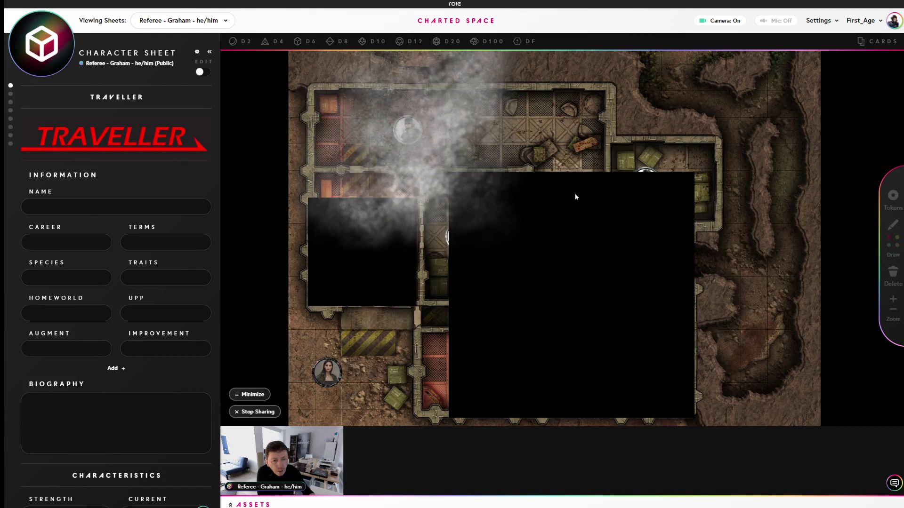
click(893, 198)
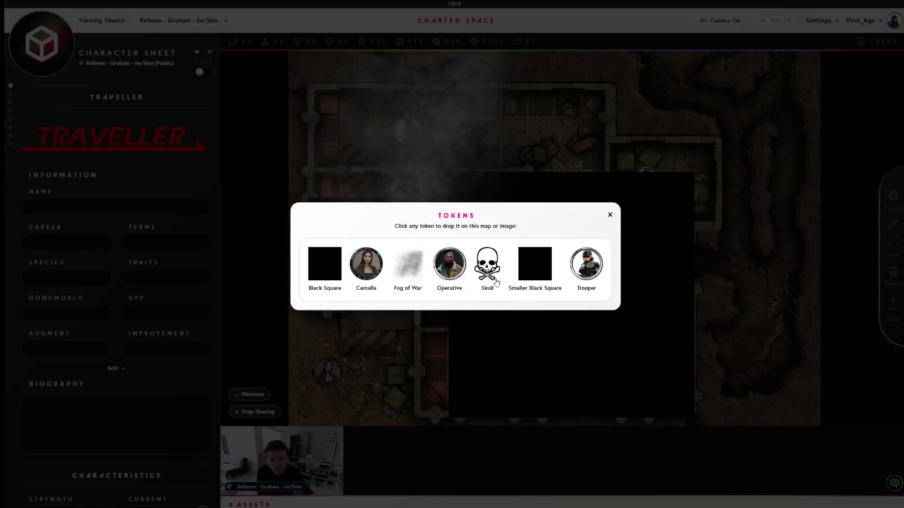
click(610, 216)
Step: Delete the Smaller Black Square, Black Square and Fog of War tokens from the Bunker map
click(893, 273)
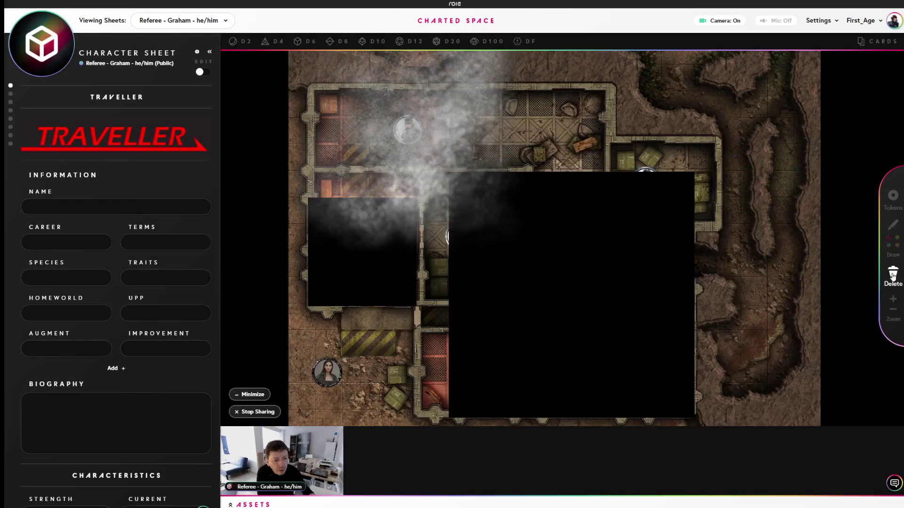
click(382, 289)
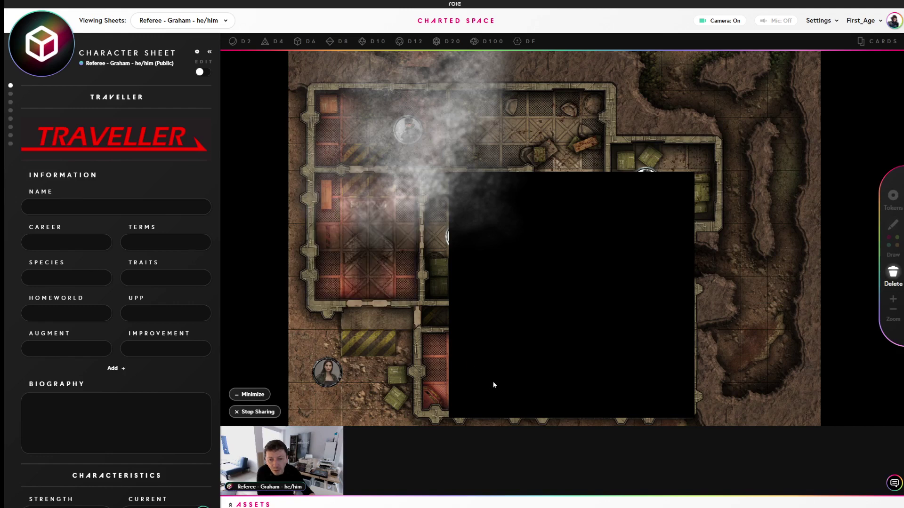
click(665, 386)
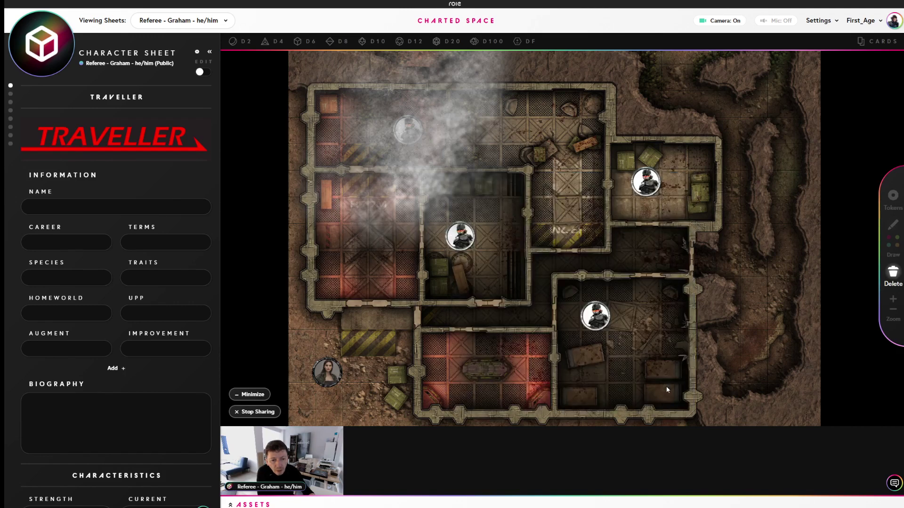
click(465, 80)
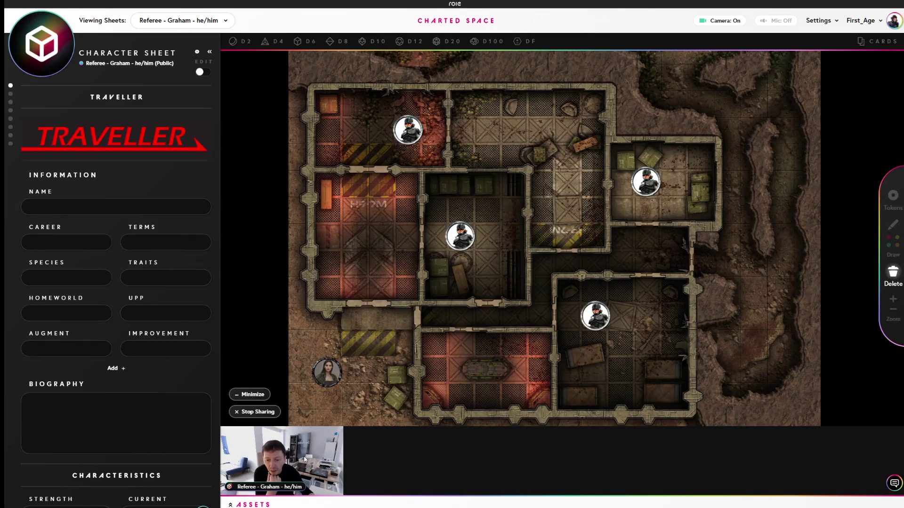
Step: Enlarge the Skull token's scale to about two grid squares and save the new token scale
click(230, 505)
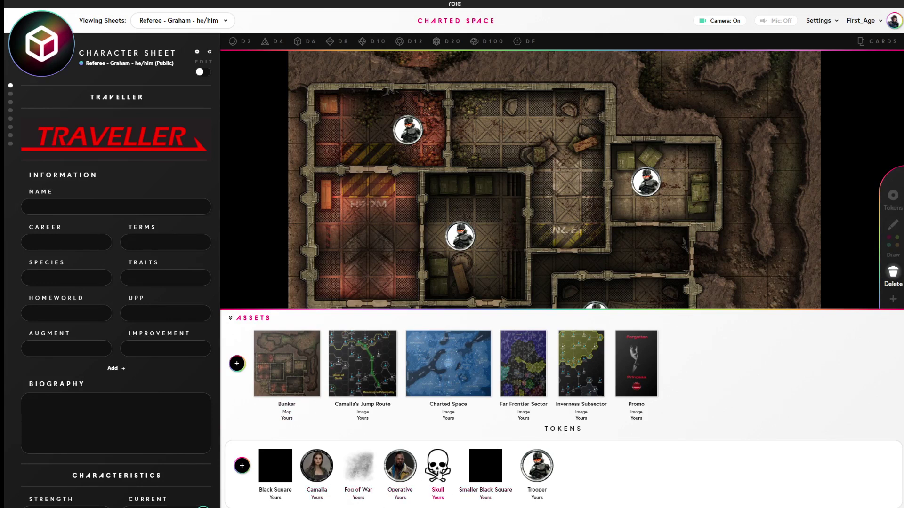
right_click(437, 471)
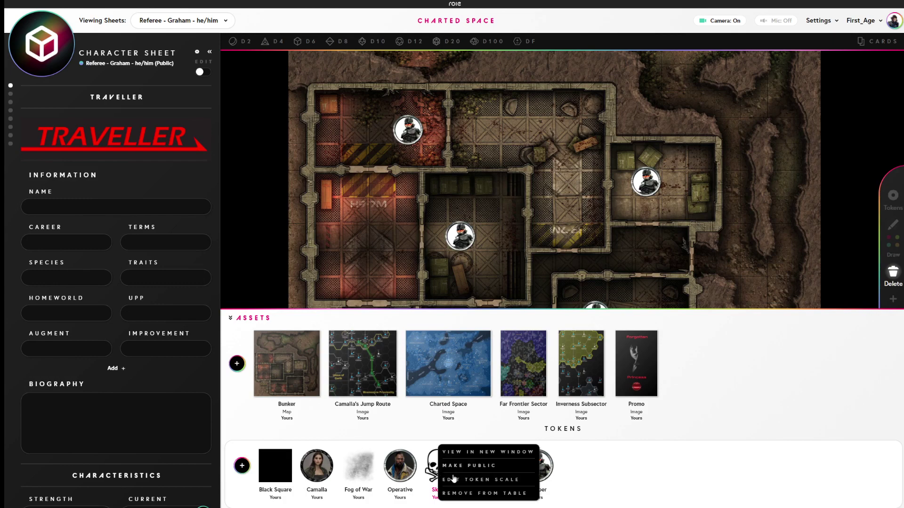
click(486, 481)
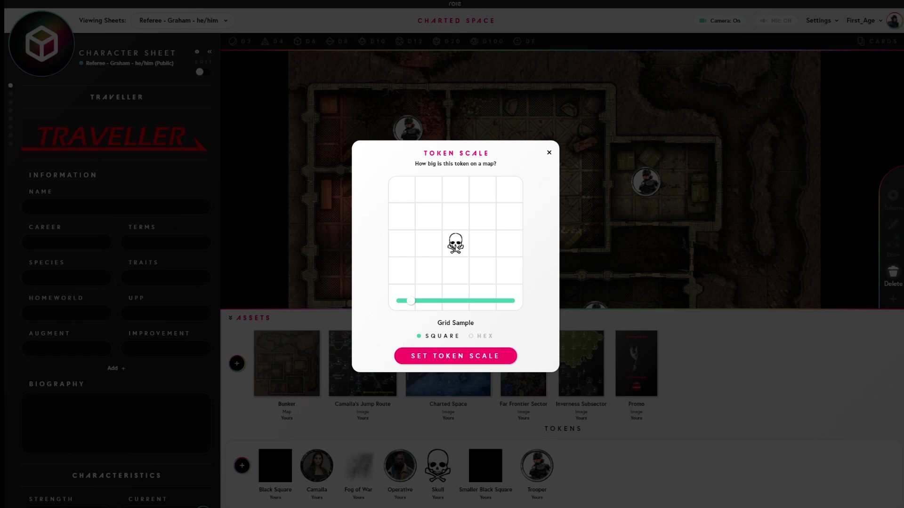
drag(455, 243, 441, 231)
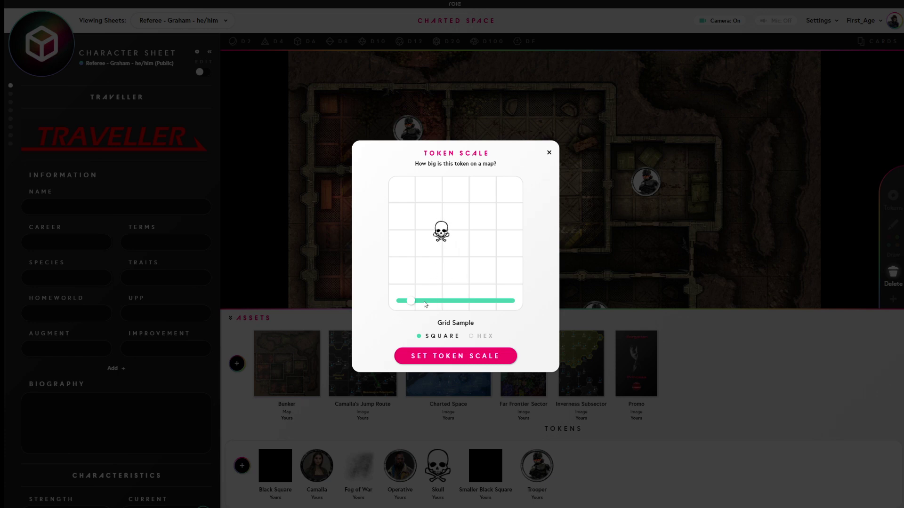
drag(411, 301, 427, 306)
drag(438, 235, 438, 232)
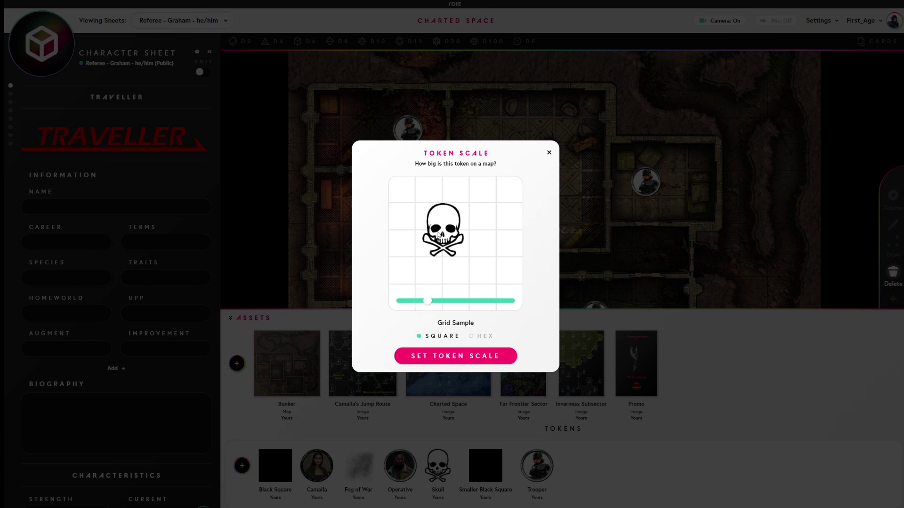
click(451, 359)
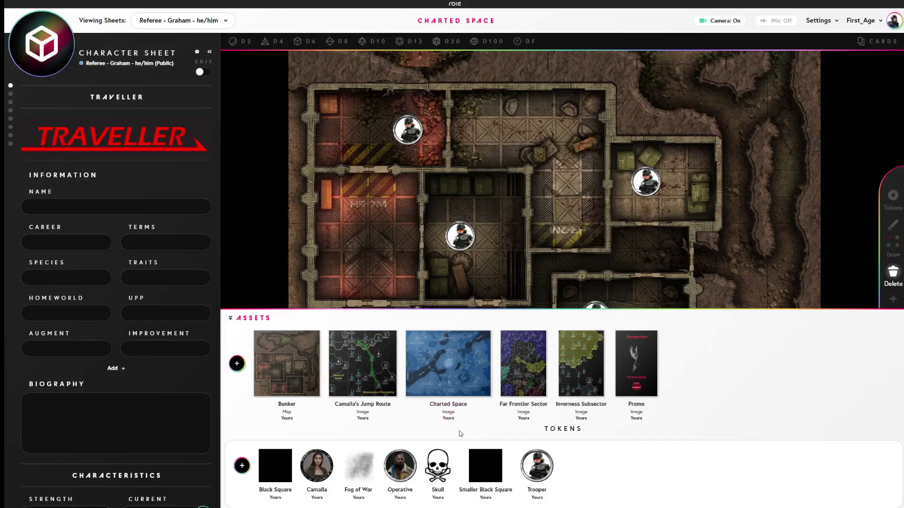
click(234, 320)
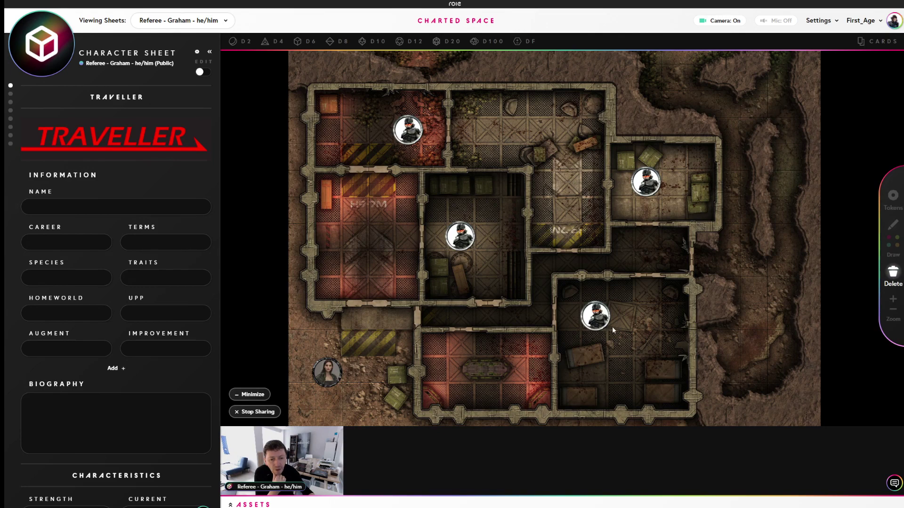
Step: Drop a Skull token into the bunker's hall just north of the yellow hazard stripes, and delete it from the map
click(893, 274)
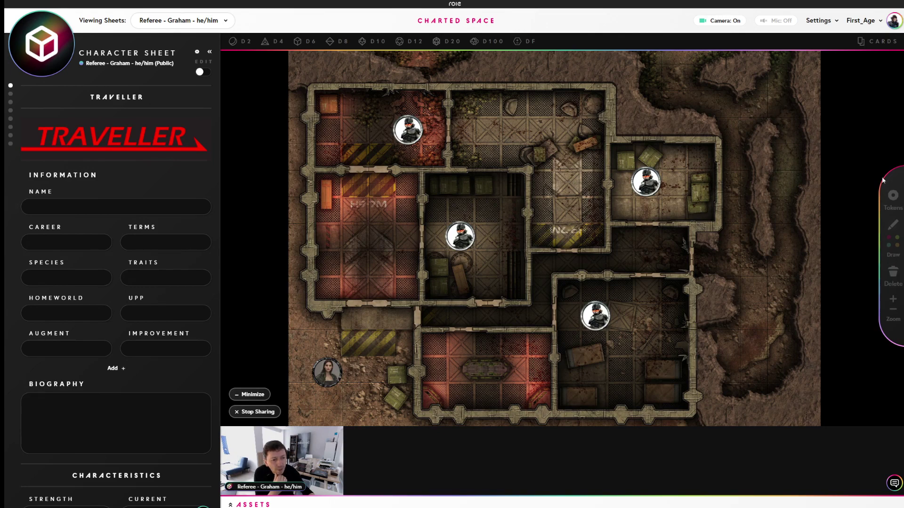
click(893, 196)
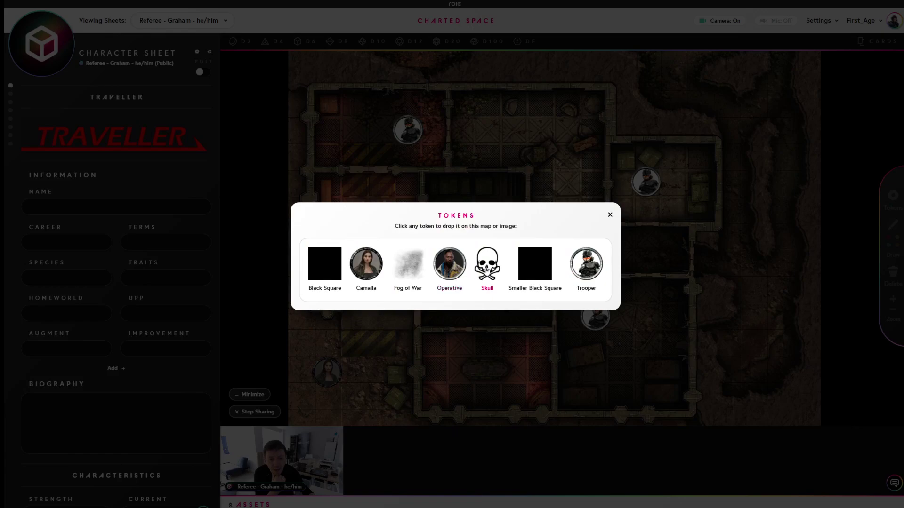
click(487, 269)
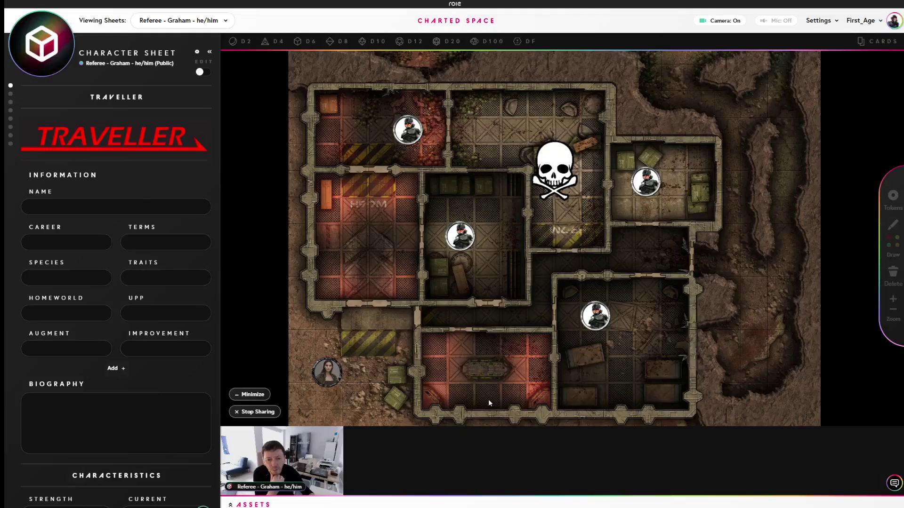
drag(569, 176, 568, 201)
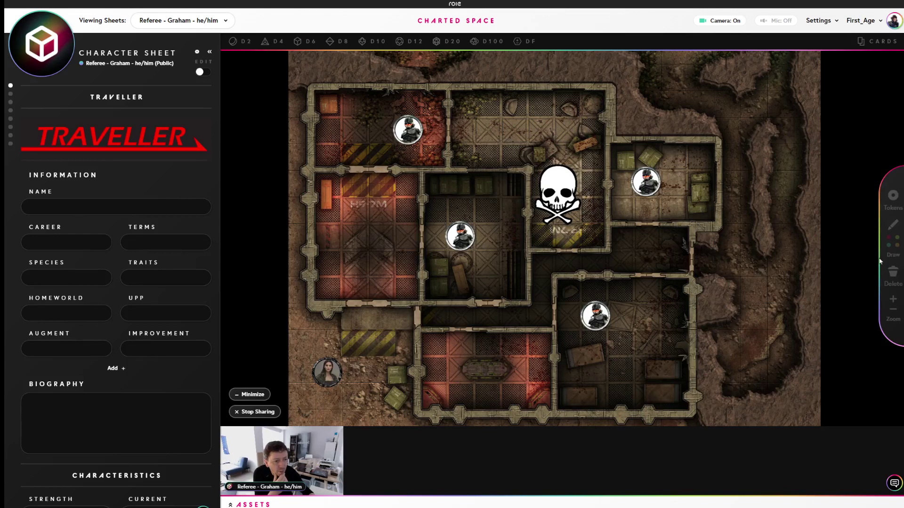
click(894, 273)
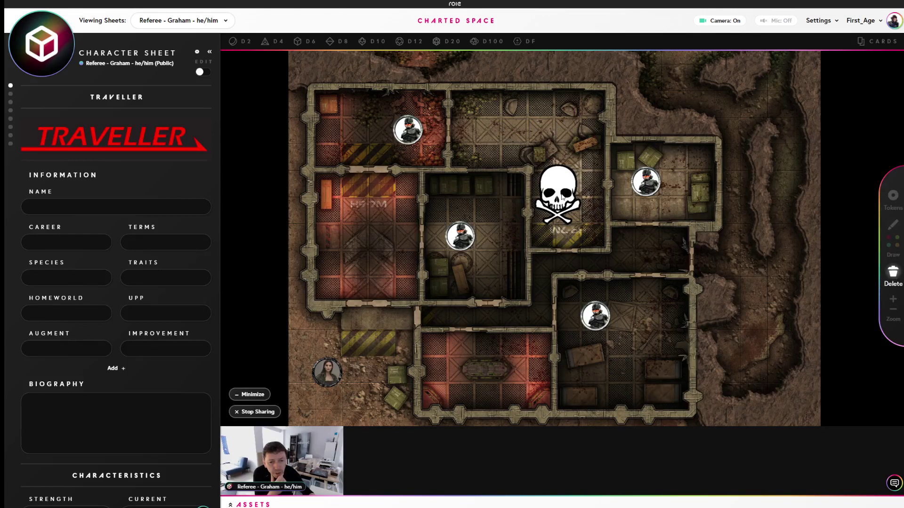
click(566, 214)
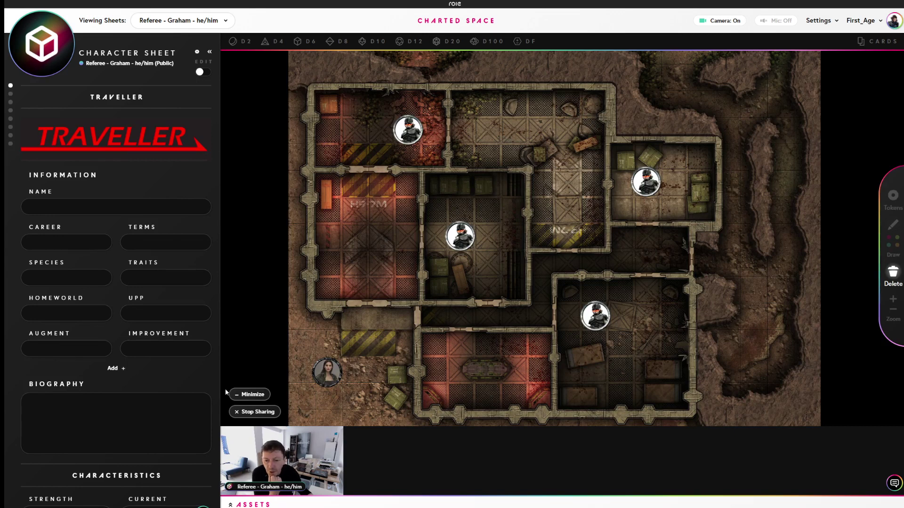
Step: Stop sharing the Bunker map and show it to the party again
click(258, 413)
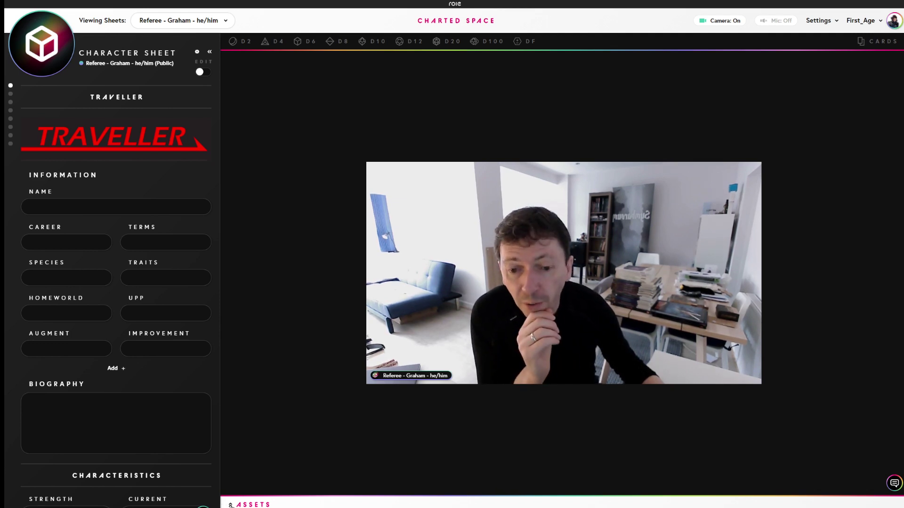
click(249, 504)
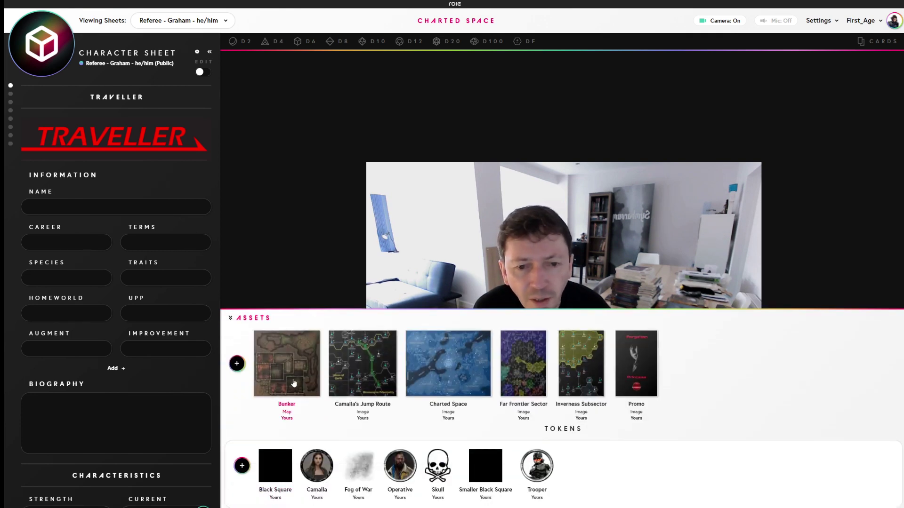
click(294, 383)
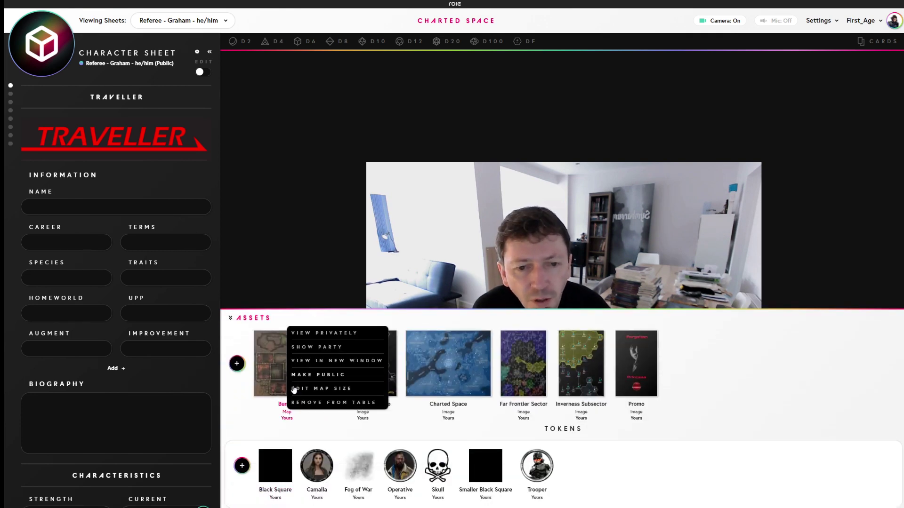
click(320, 346)
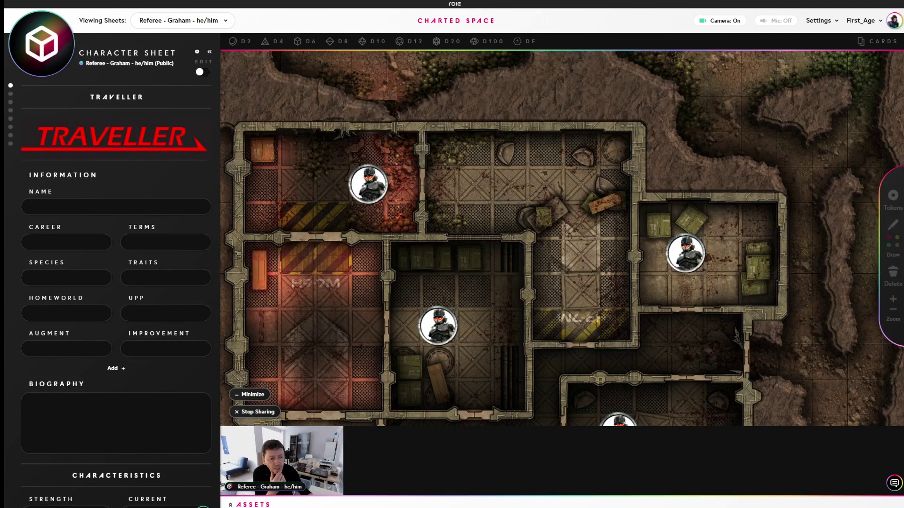
click(893, 311)
click(893, 311)
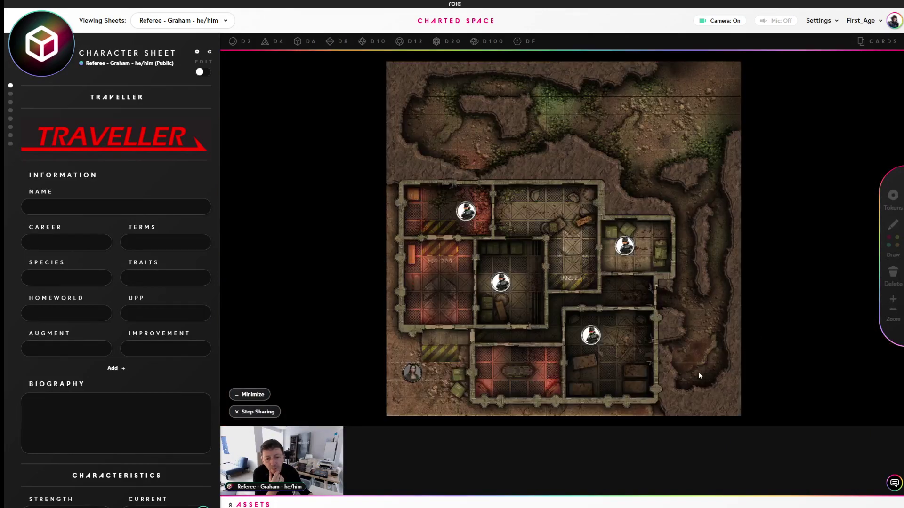
drag(701, 375, 696, 348)
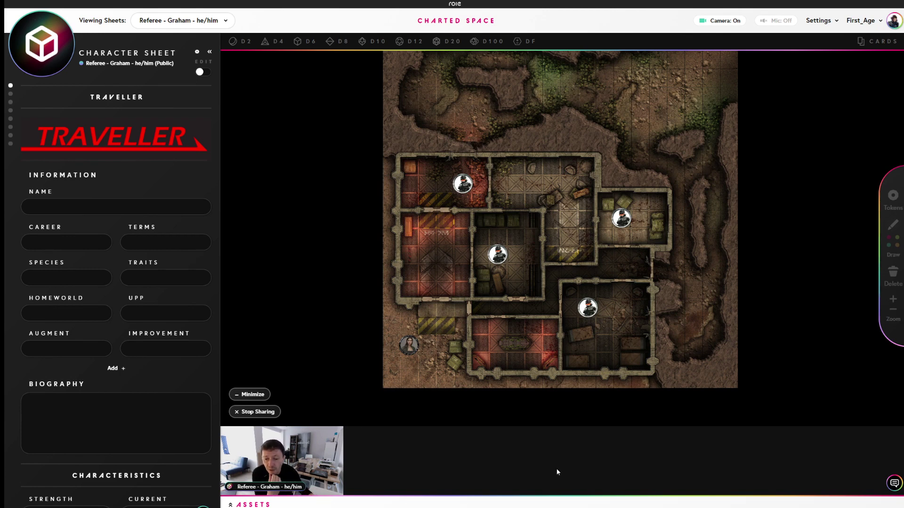
Step: Switch from the Character Sheet to the Referee sheet and leave the assets collapsed
click(230, 505)
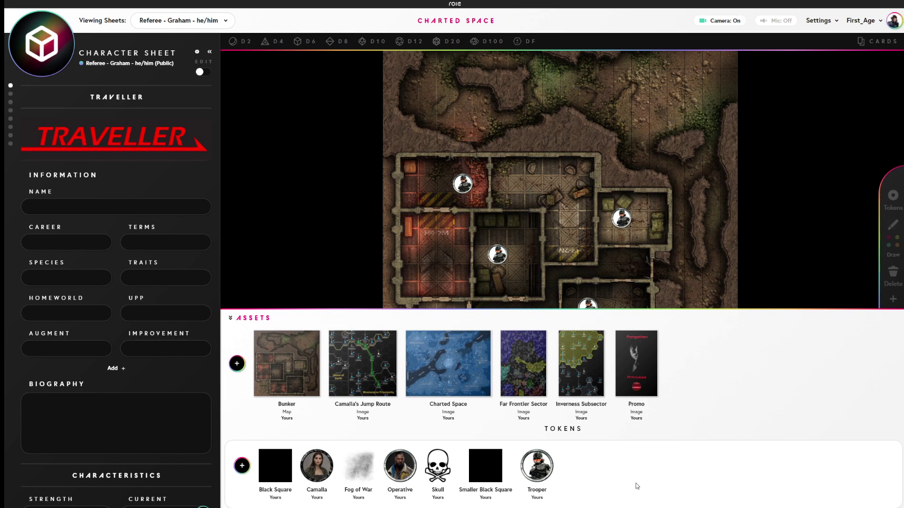
click(52, 61)
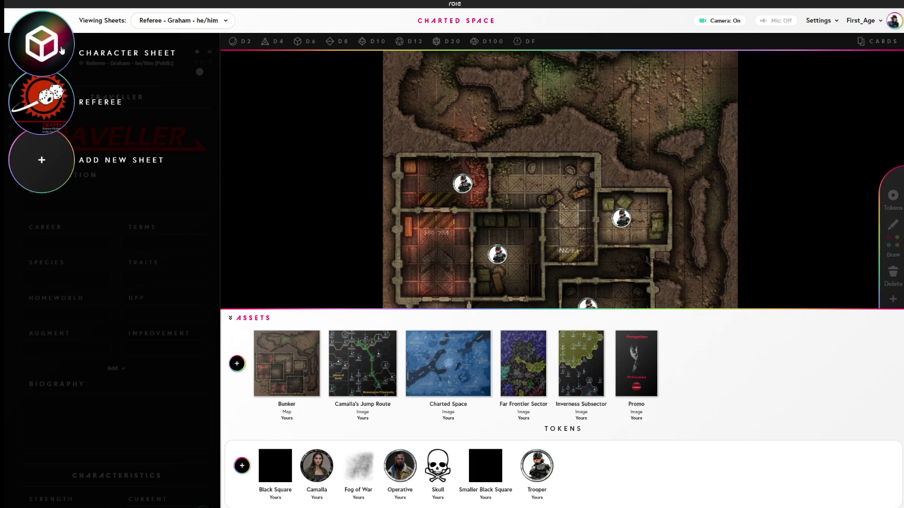
click(54, 102)
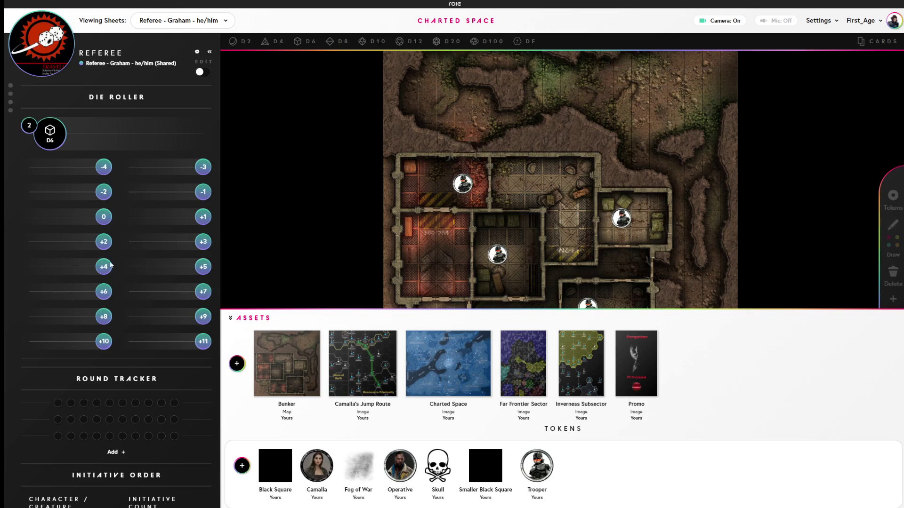
click(230, 318)
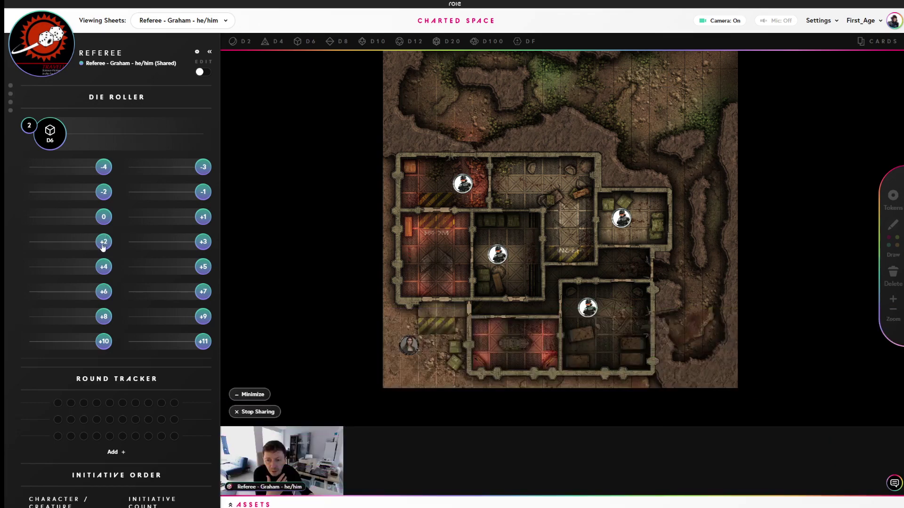
Step: Roll 2D6 with a +2 buff privately from the Referee die roller and show the total
click(104, 242)
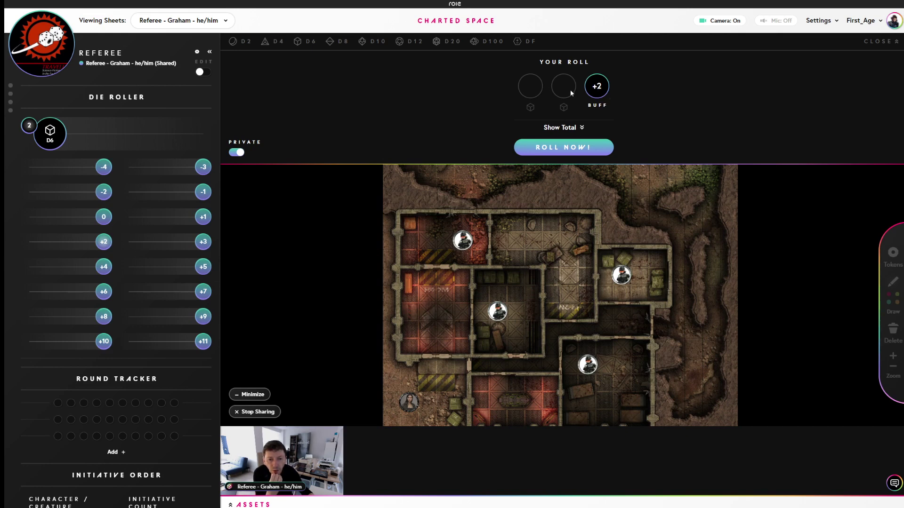
click(571, 148)
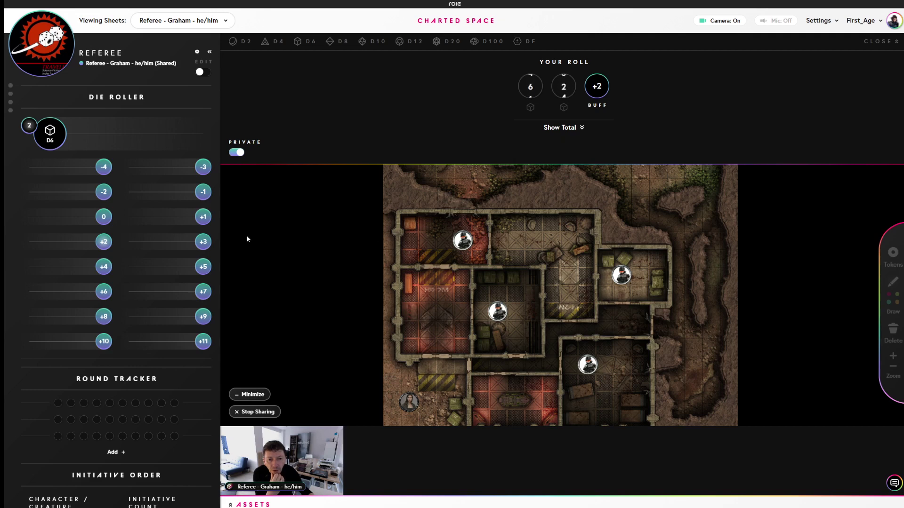
click(565, 128)
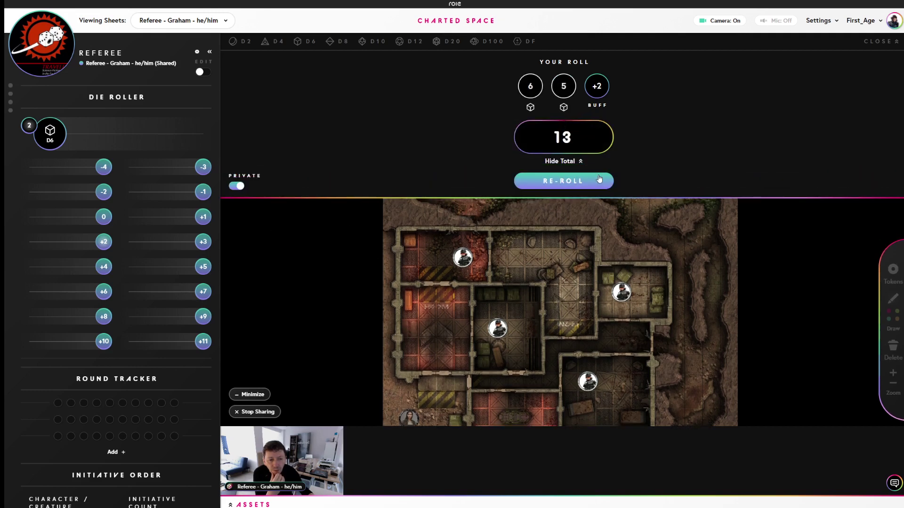
Step: Check the table chat's Dice Log for the private roll and close the chat
click(894, 485)
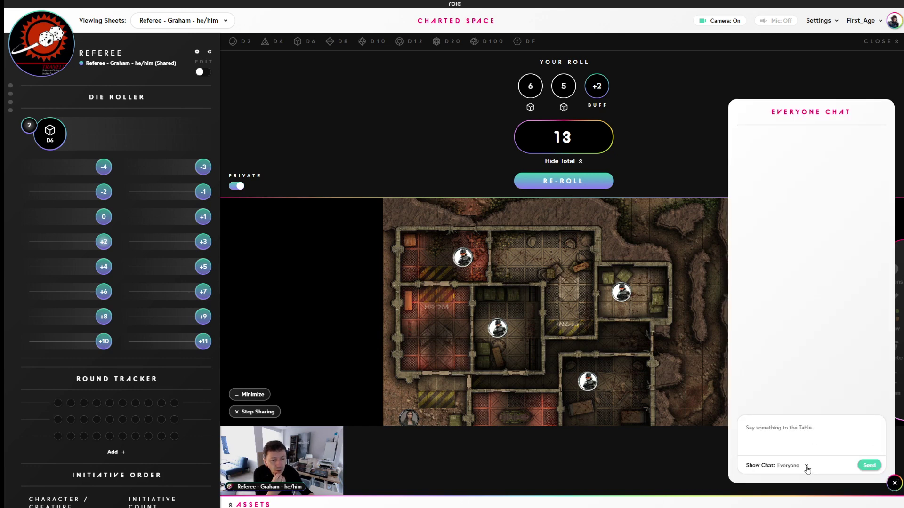
click(803, 492)
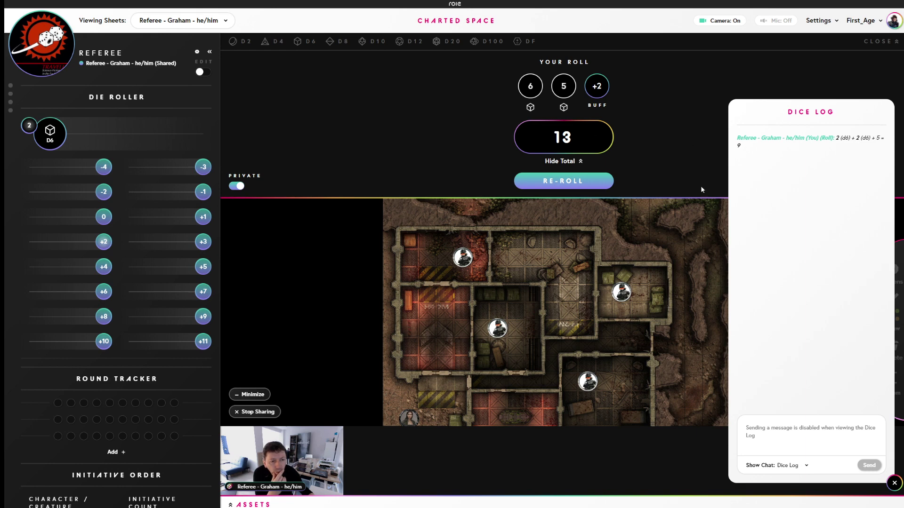
click(894, 483)
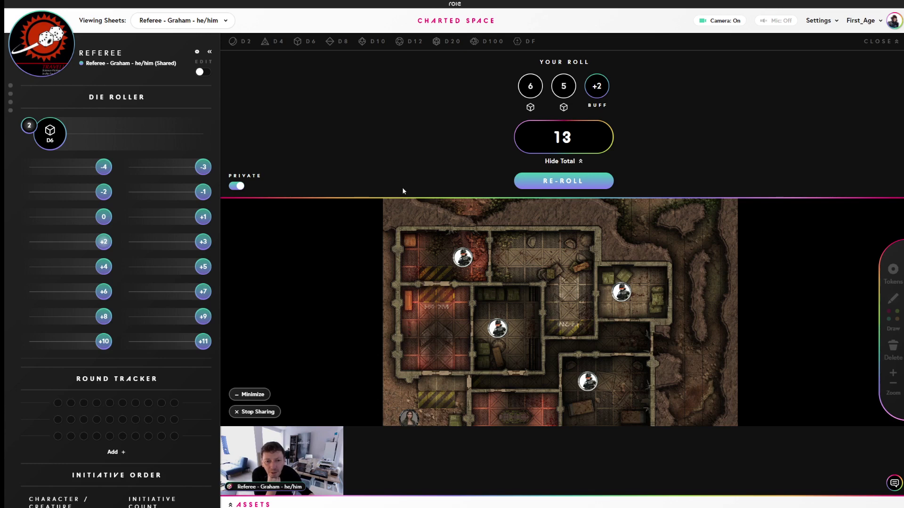
Step: Turn off private rolling, re-roll the 2D6 with +2, and check the roll in the Dice Log
click(236, 186)
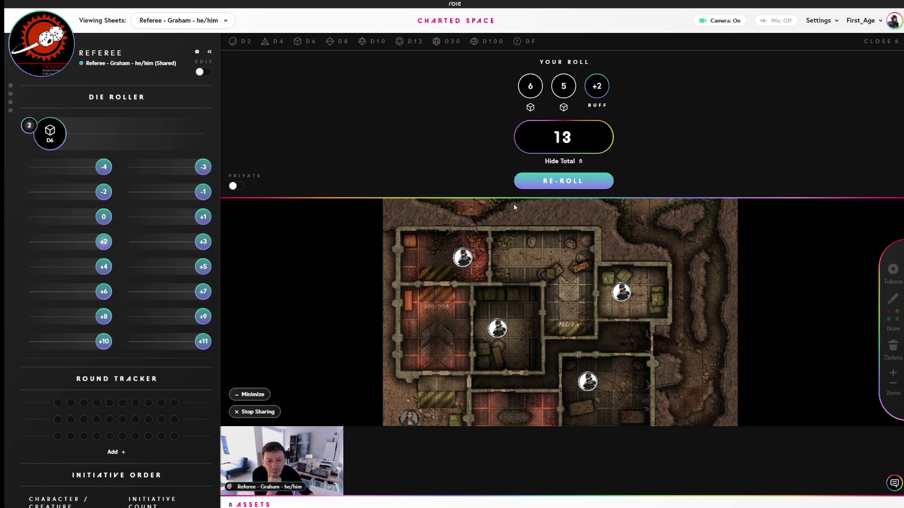
click(567, 182)
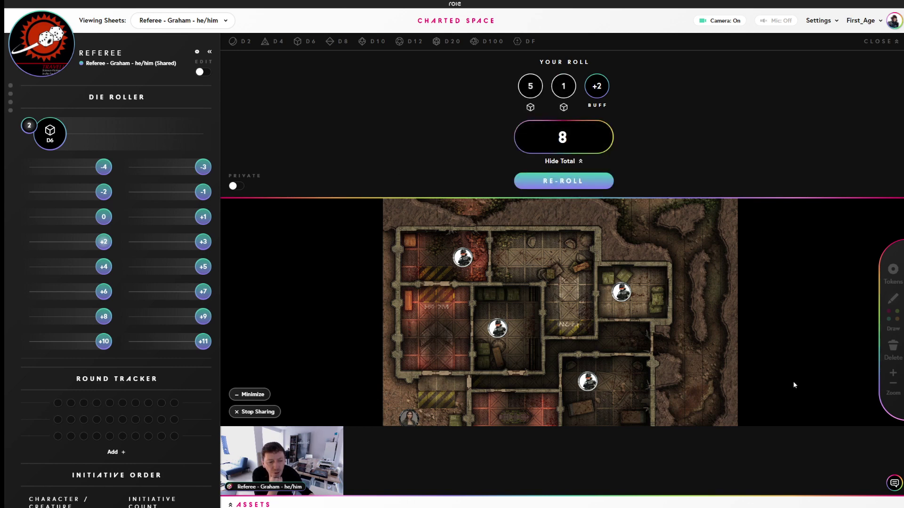
click(894, 484)
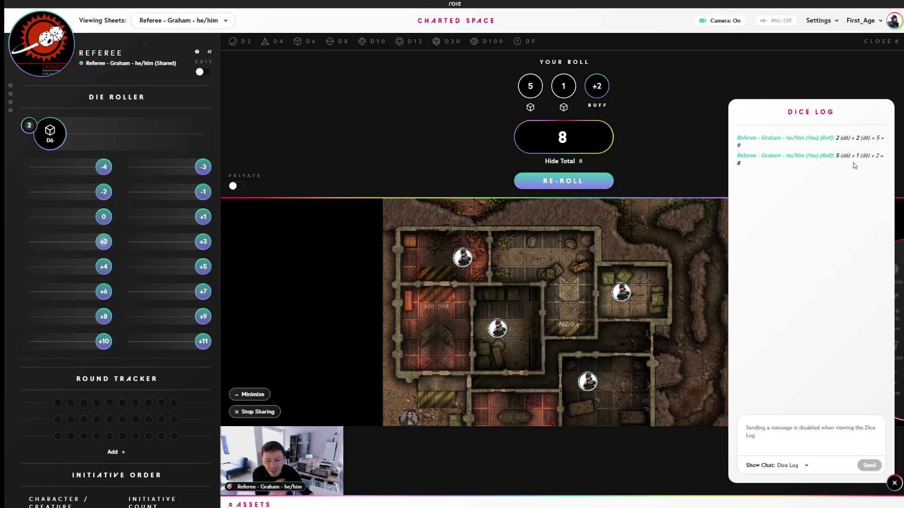
click(893, 484)
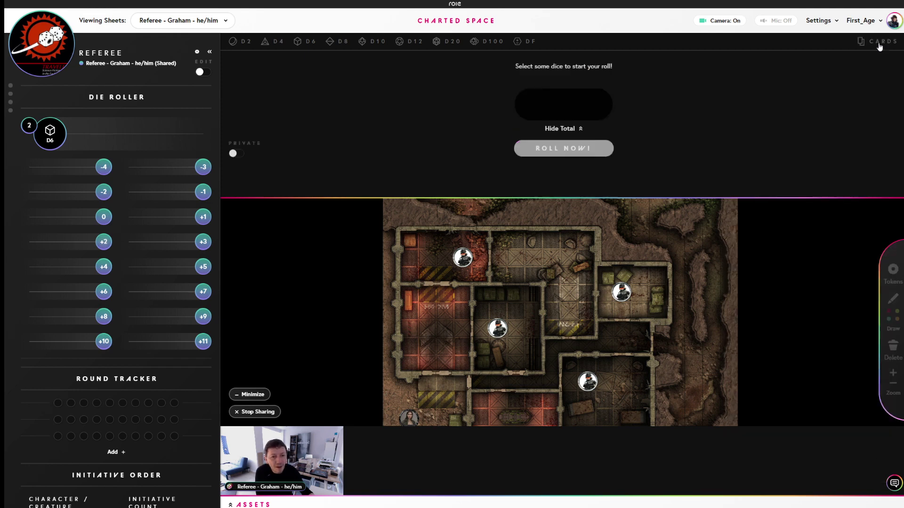
Step: Close the dice roller and collapse the Referee sheet to widen the map area
click(888, 41)
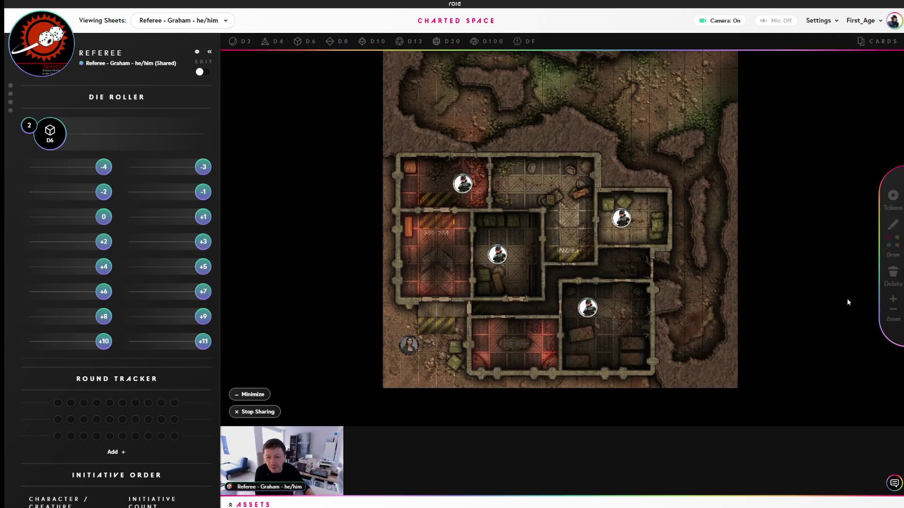
click(209, 53)
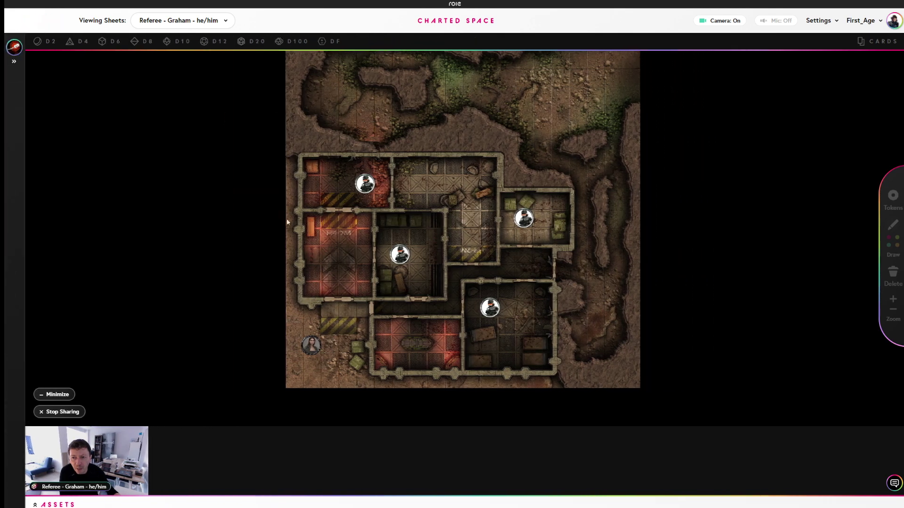
Step: Stop sharing the map with the table, and save the account's profile settings without editing them
click(59, 414)
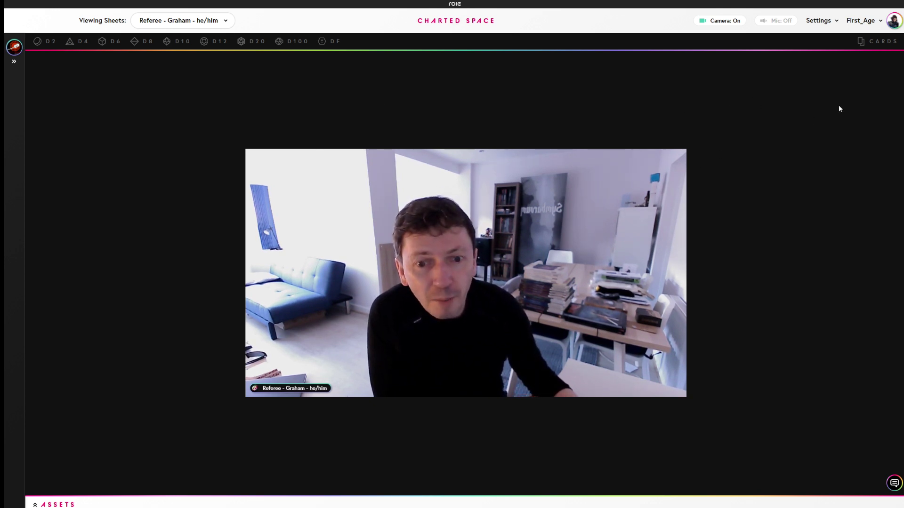
click(880, 23)
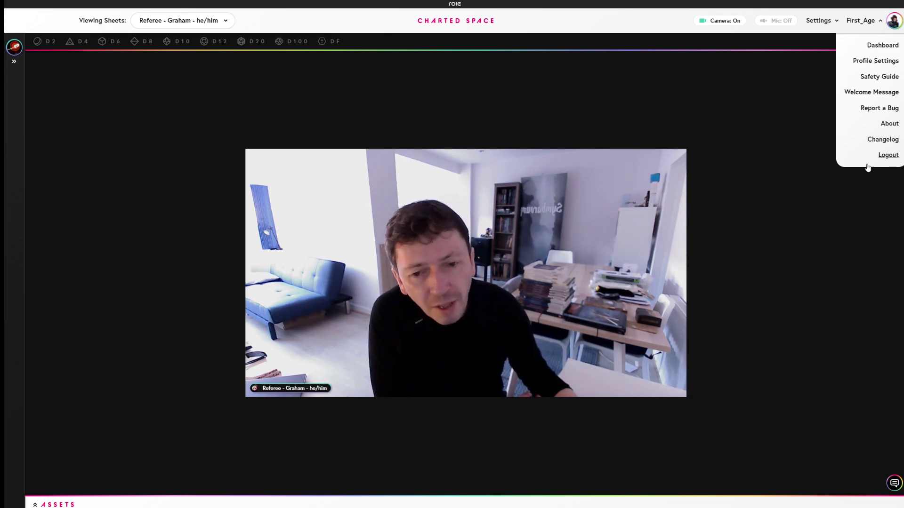
click(875, 61)
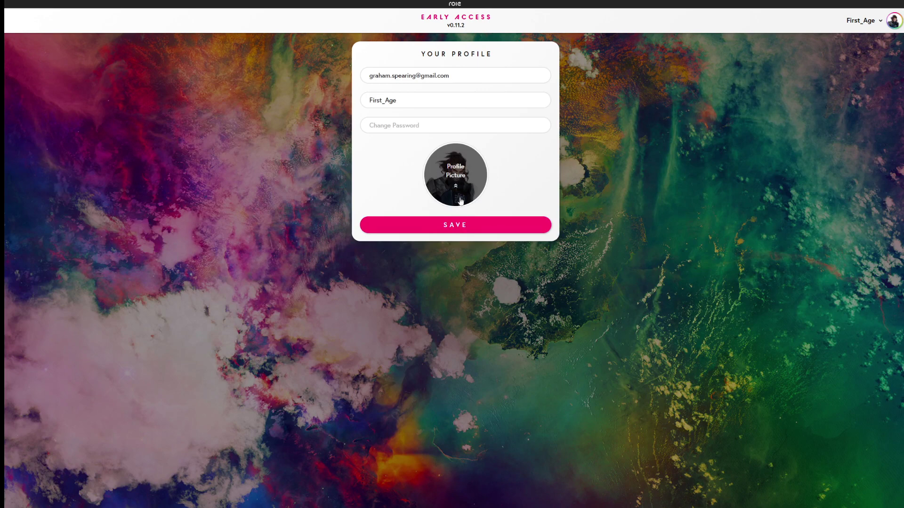
click(458, 228)
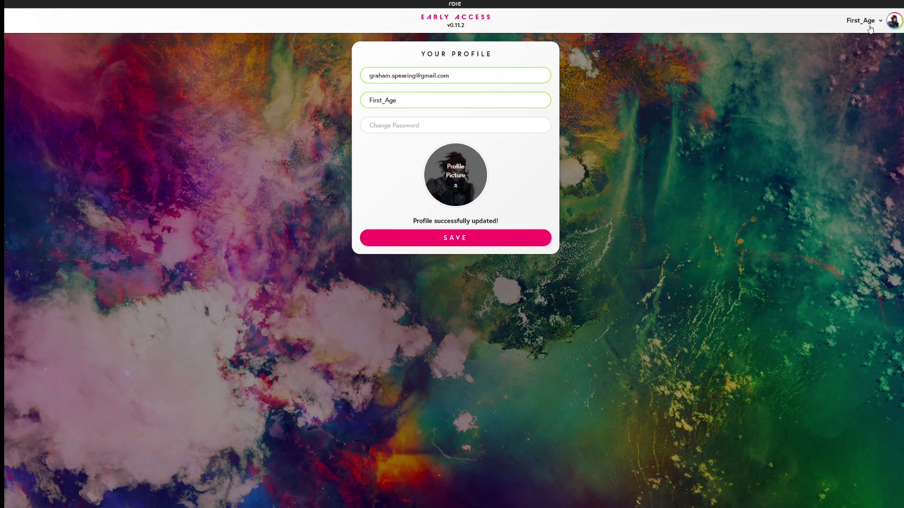
Step: View the player Safety Guide and the Welcome Message from the account options, closing each after reading
click(880, 23)
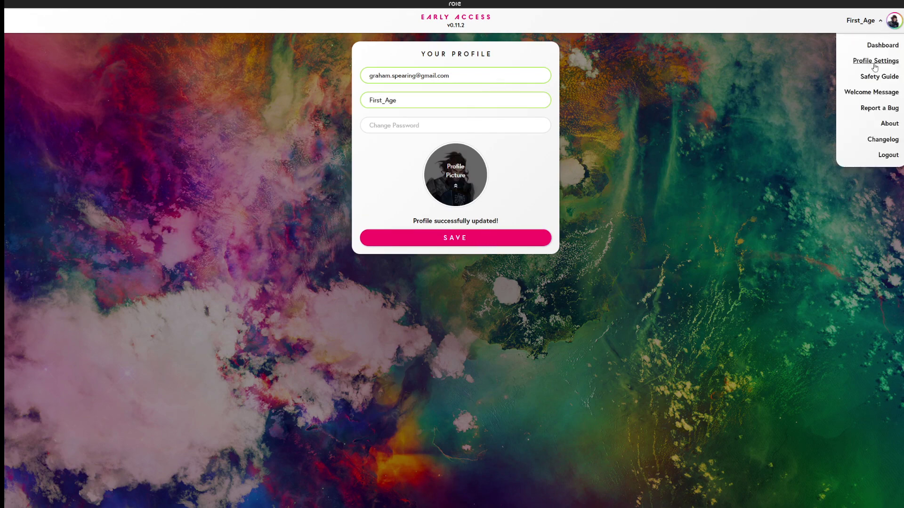
click(885, 80)
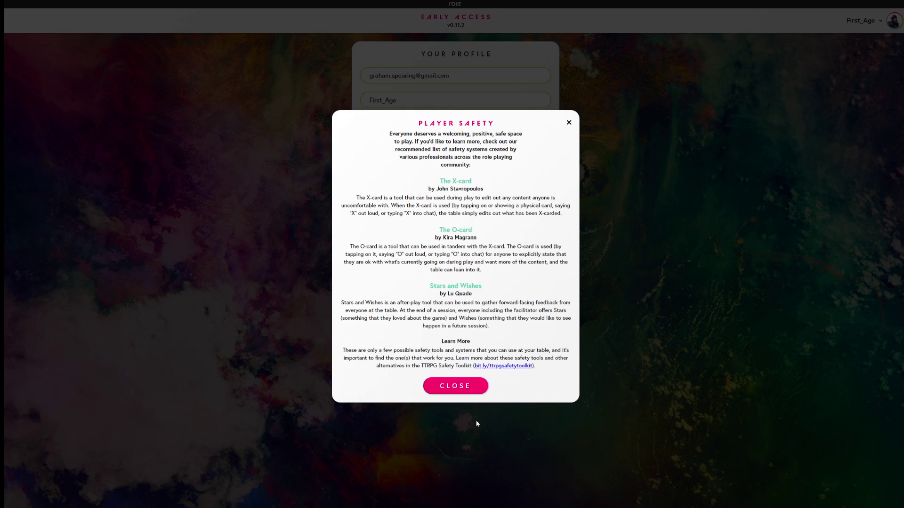
click(466, 391)
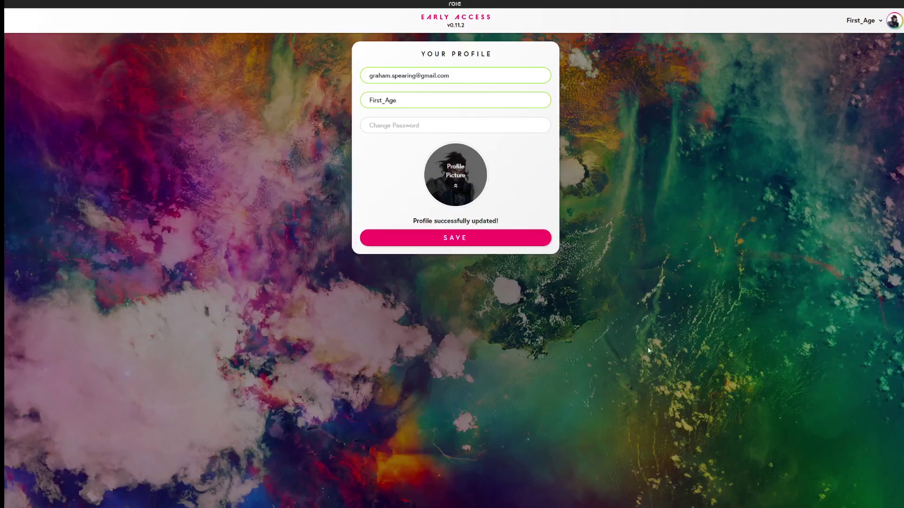
click(879, 22)
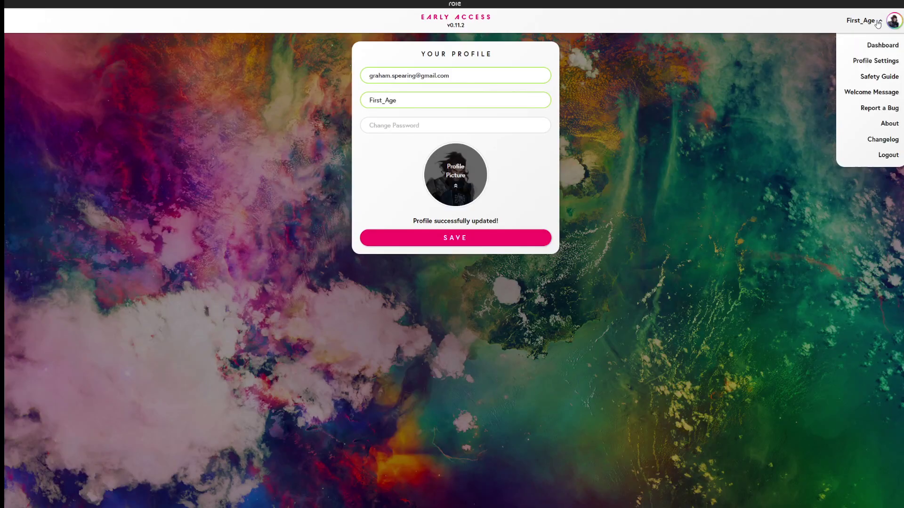
click(884, 94)
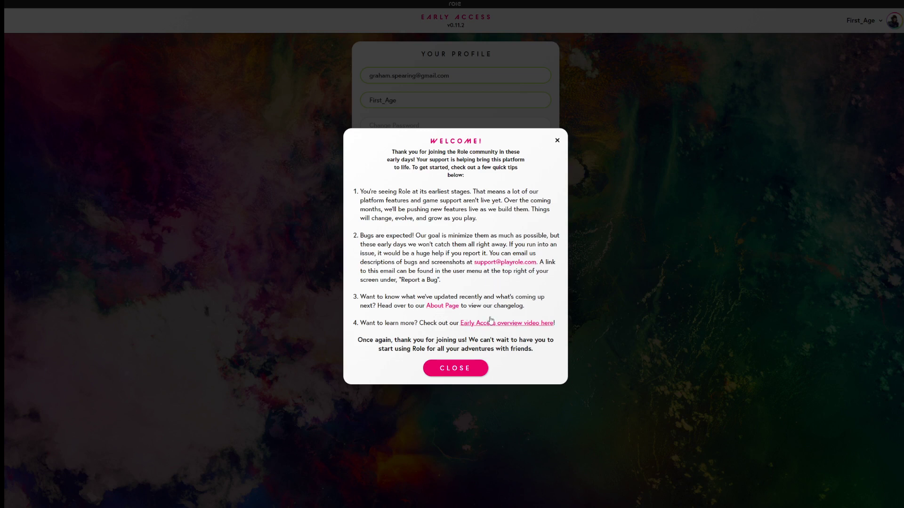
click(461, 370)
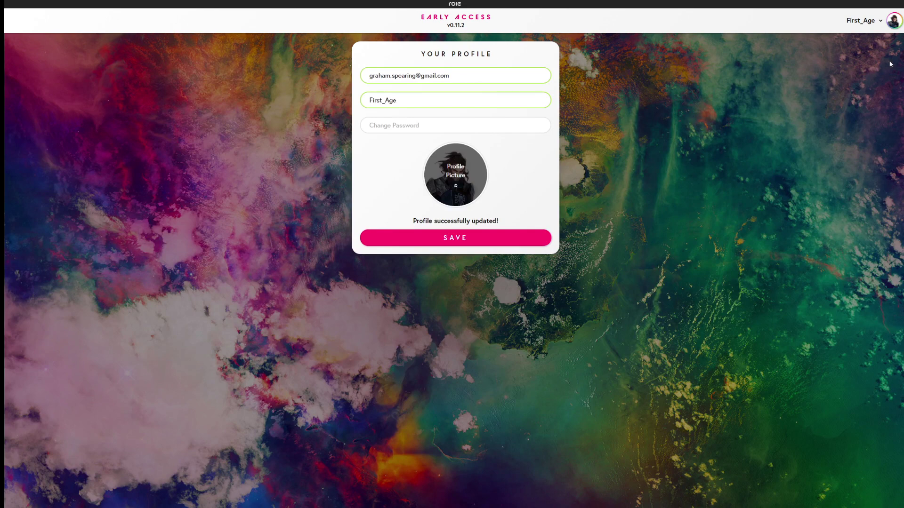
Step: Read through the Changelog's release notes, from the latest Cards Fix entry to the oldest post listed
click(878, 21)
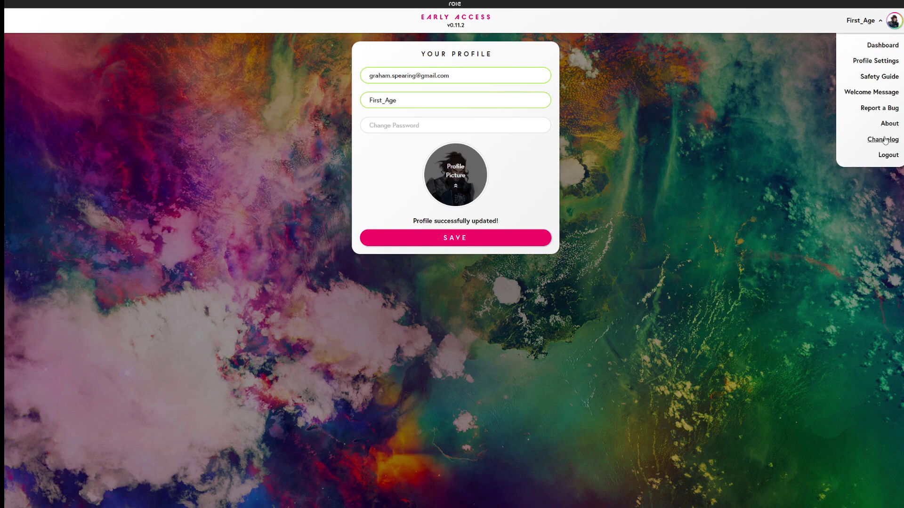
click(885, 140)
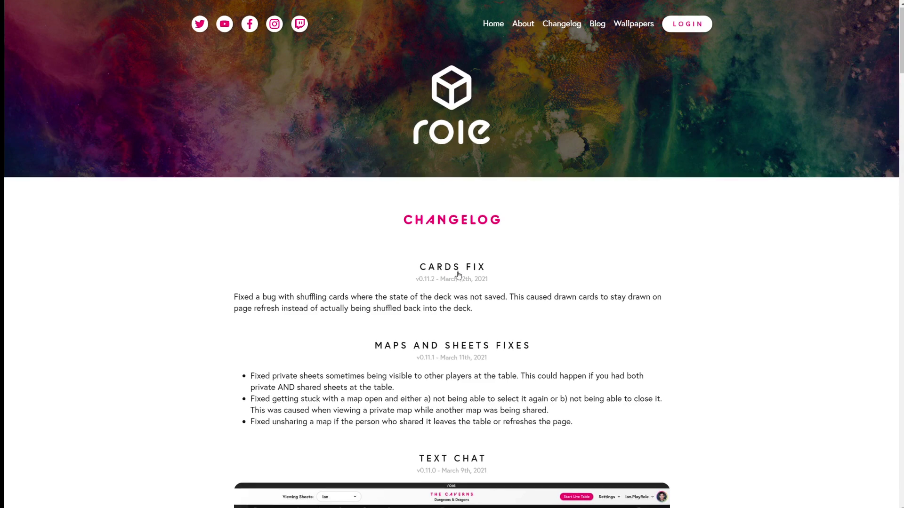
scroll(458, 276, down, 4)
scroll(458, 273, down, 2)
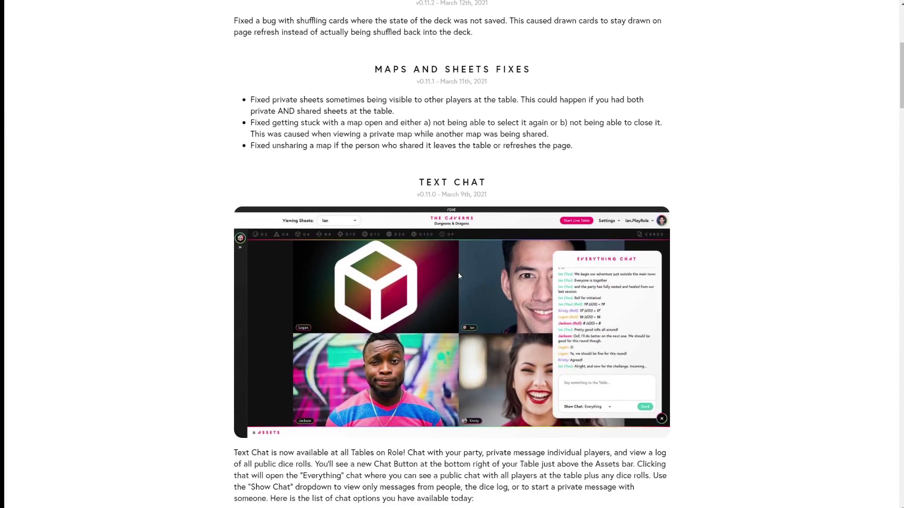
scroll(452, 188, up, 1)
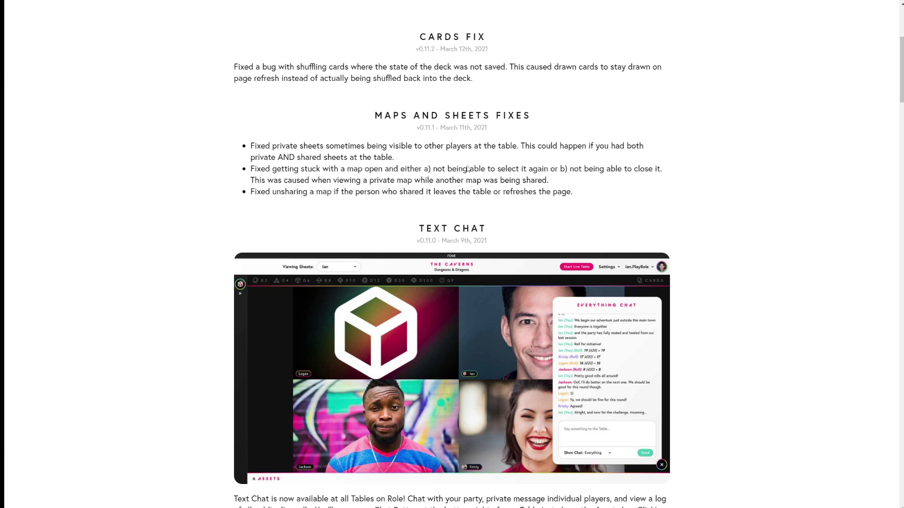
scroll(529, 234, down, 3)
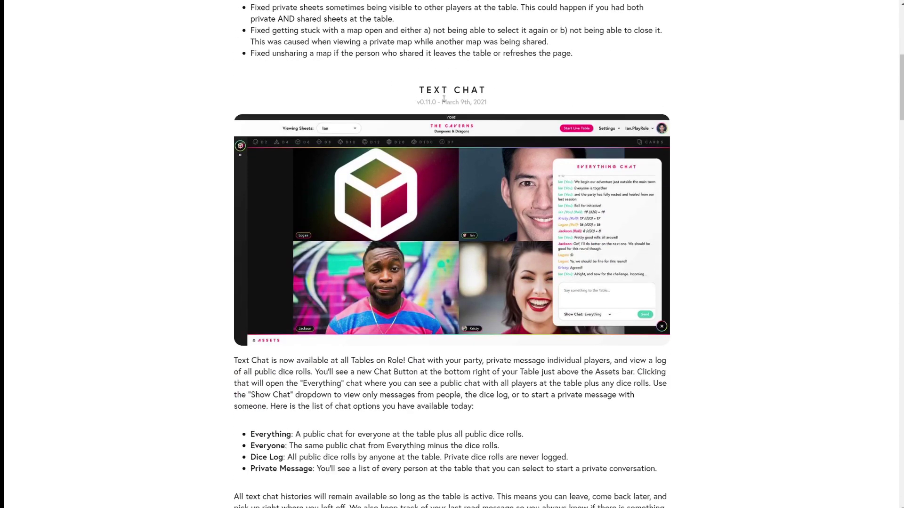
scroll(481, 111, down, 7)
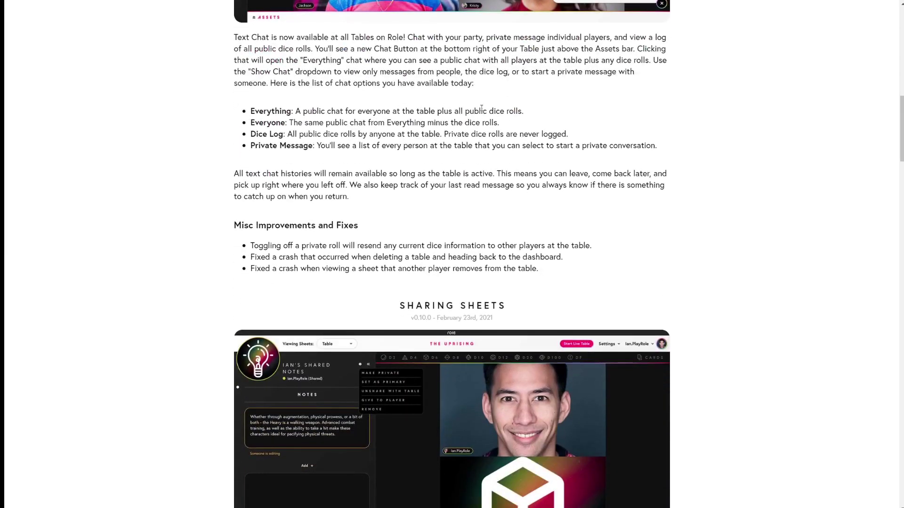
scroll(481, 111, down, 11)
scroll(481, 111, down, 20)
scroll(482, 114, down, 14)
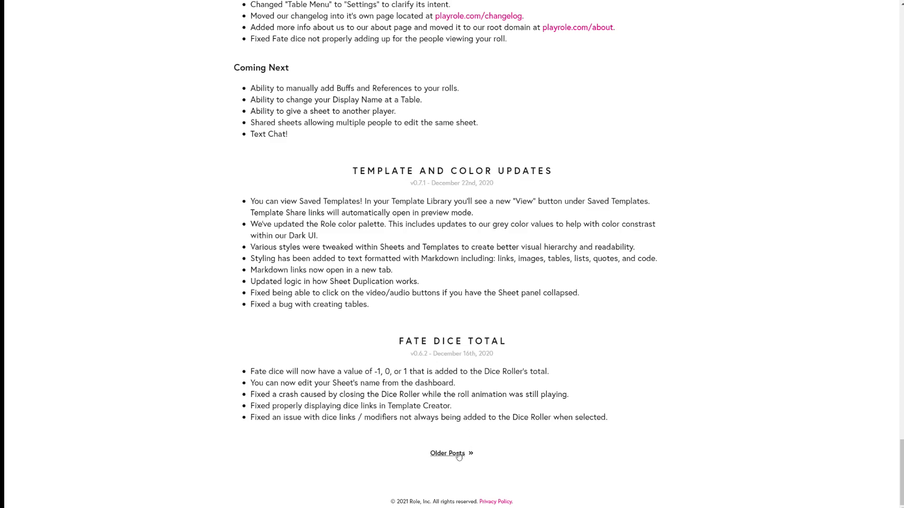
scroll(458, 459, up, 20)
scroll(477, 384, up, 20)
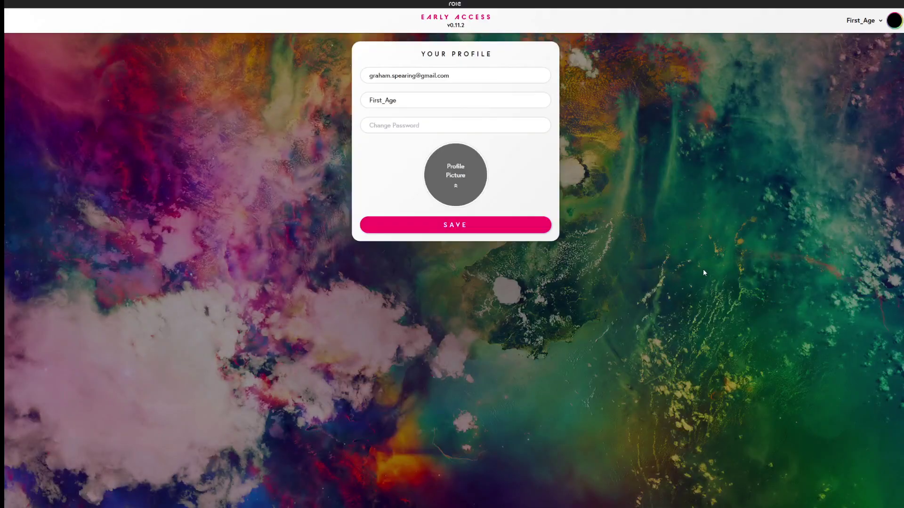
Step: Go to the Dashboard and look over the lists of tables and sheets
click(879, 22)
click(882, 46)
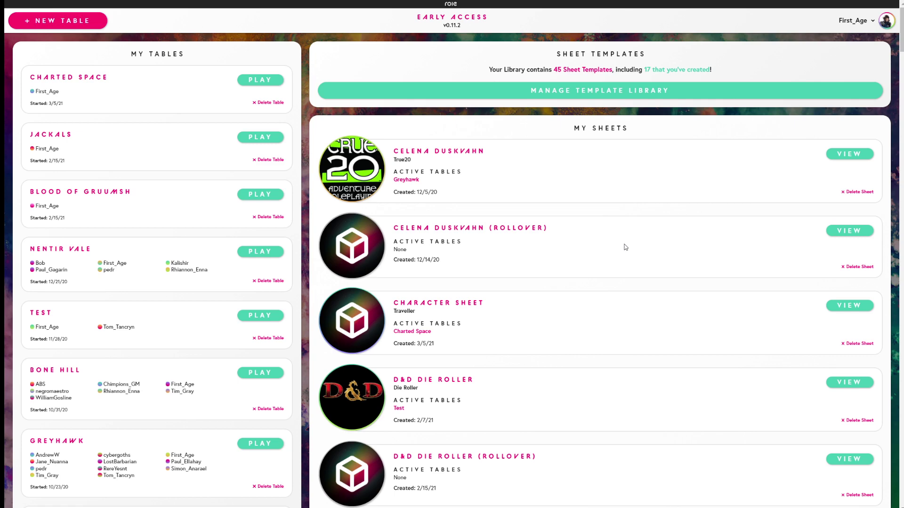
scroll(624, 220, down, 1)
scroll(624, 220, down, 10)
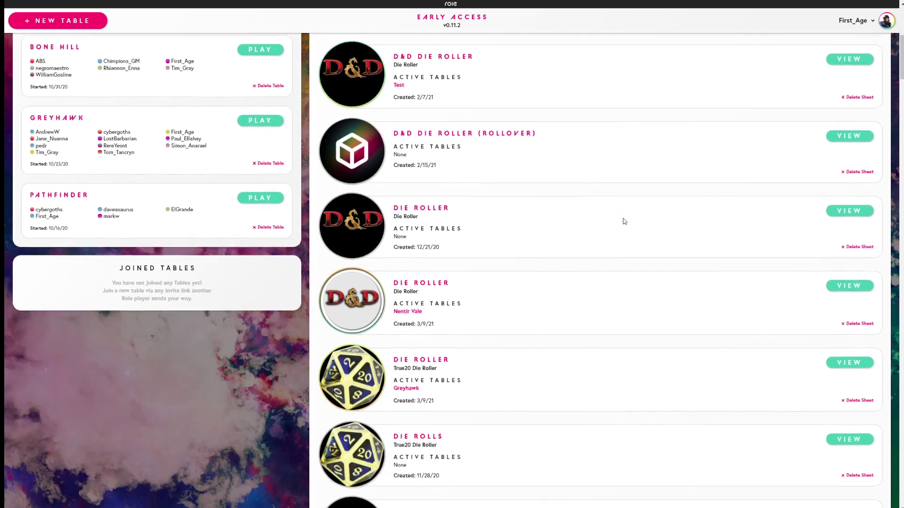
scroll(624, 222, up, 12)
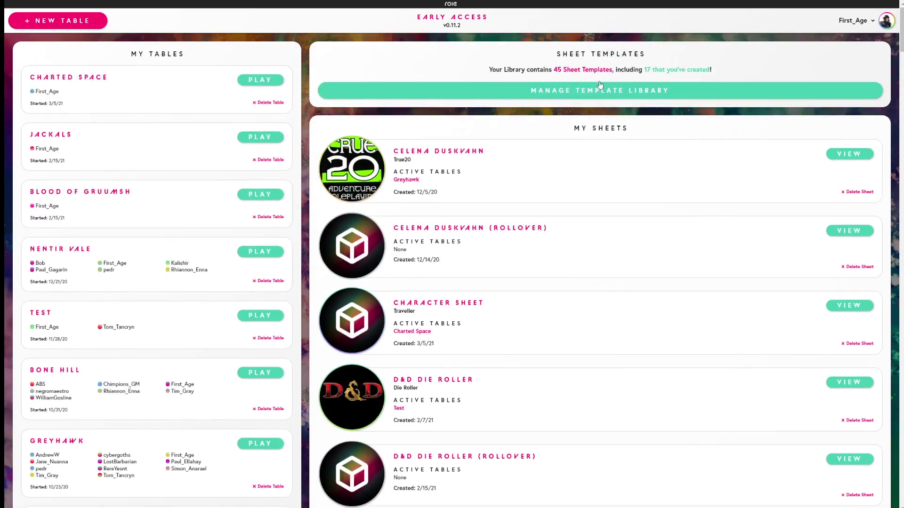
Step: Browse the template library's saved and own templates, and open the Traveller Starship template for editing
click(611, 94)
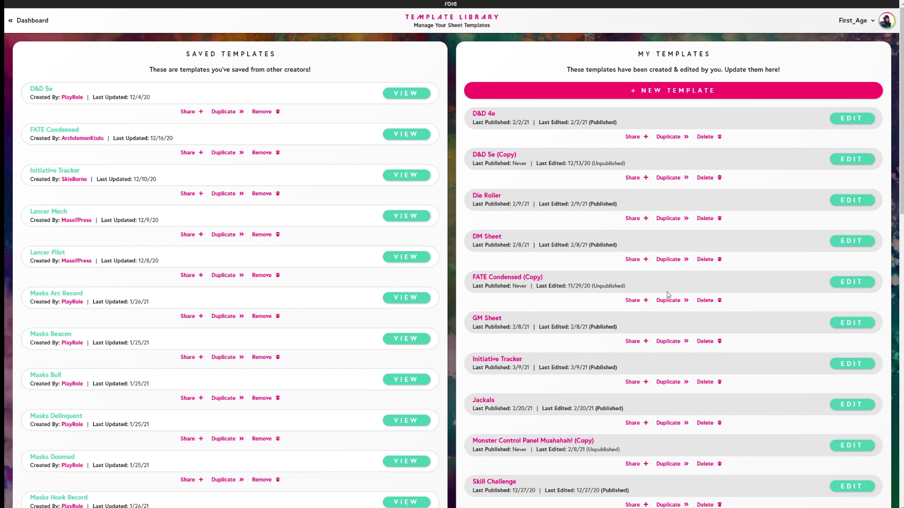
scroll(667, 295, down, 4)
scroll(669, 295, down, 1)
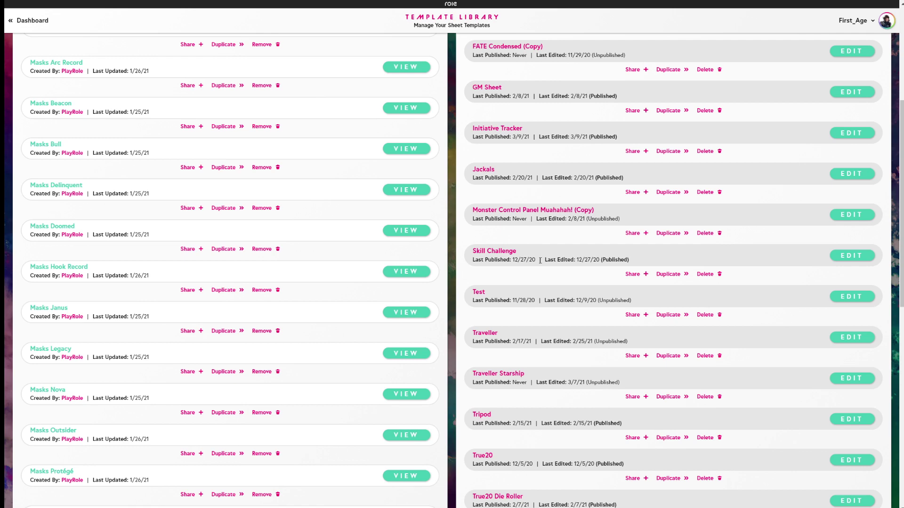
scroll(540, 260, down, 1)
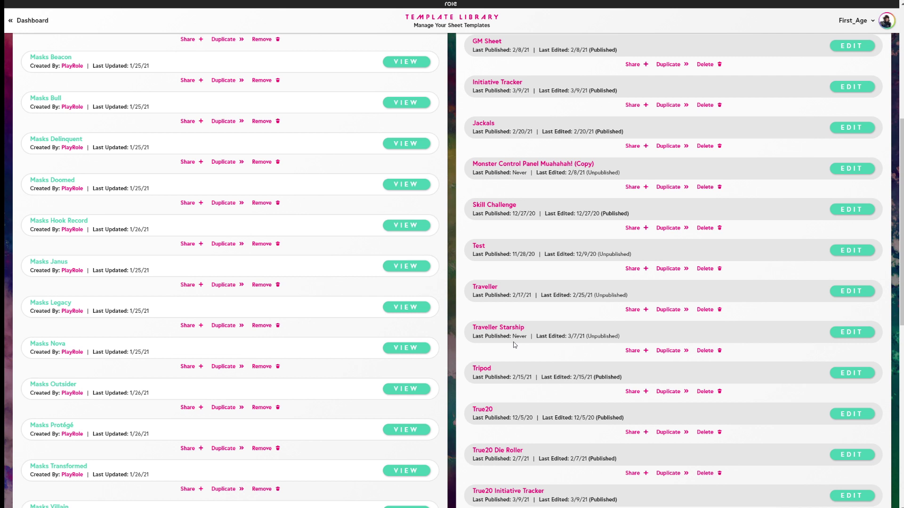
click(855, 334)
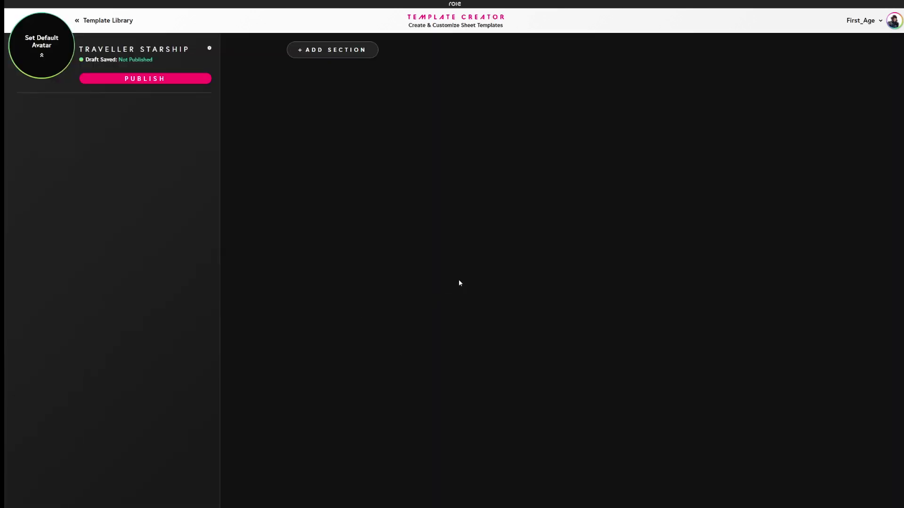
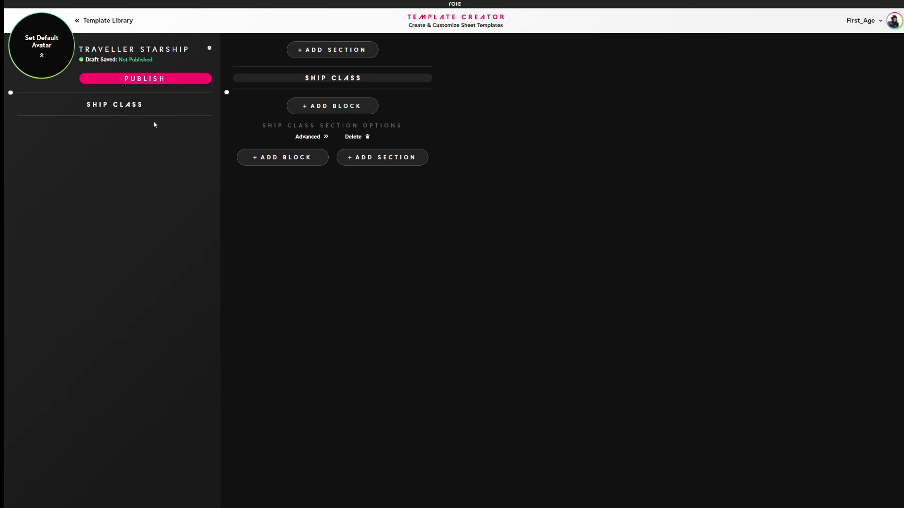
Step: Add an Input Block to the Ship Class section and set it to a 2-column layout
click(337, 108)
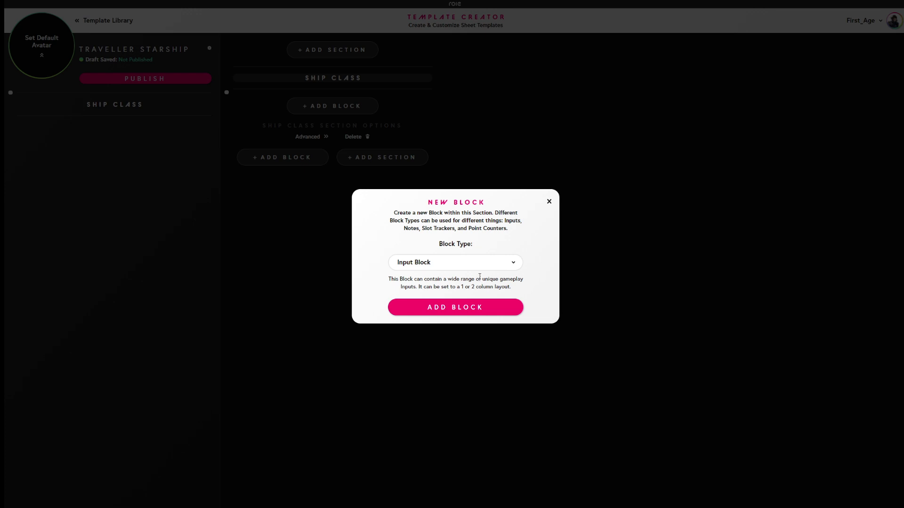
click(465, 315)
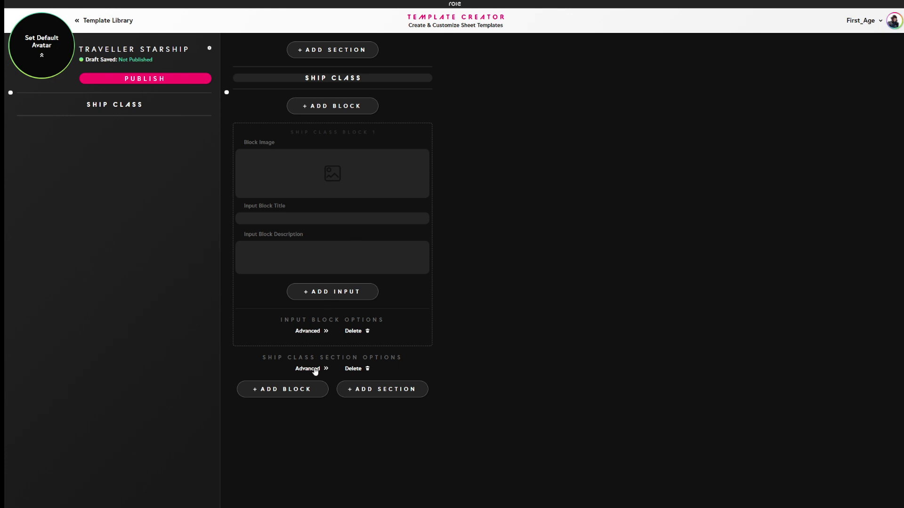
click(312, 332)
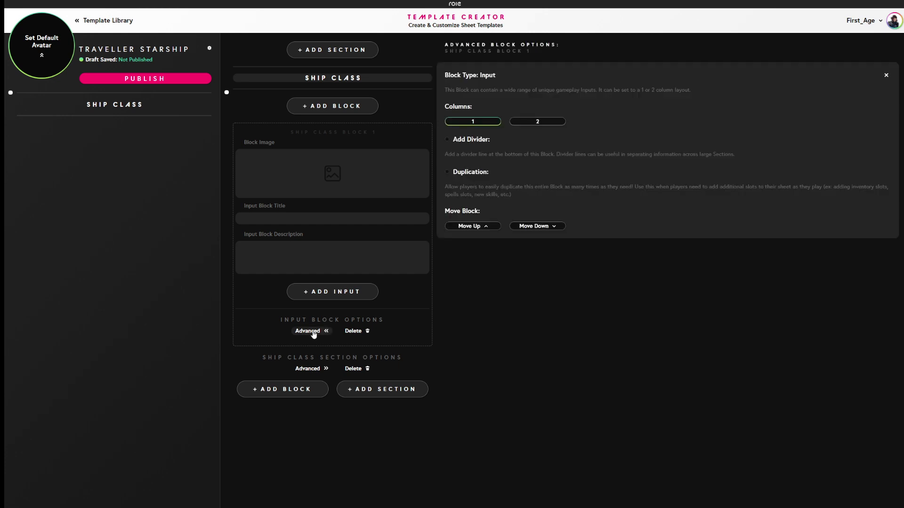
click(537, 121)
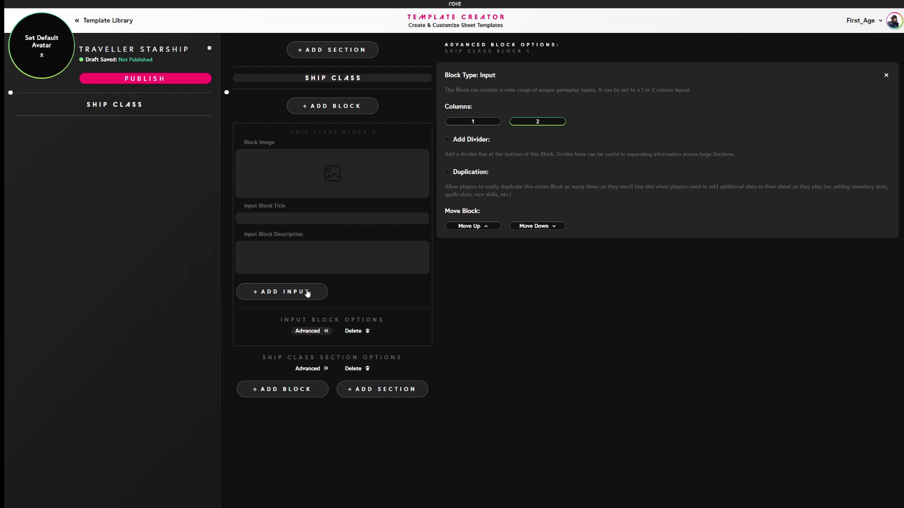
Step: Add a Field Input titled CLASS NAME to the Ship Class section's input block
click(281, 295)
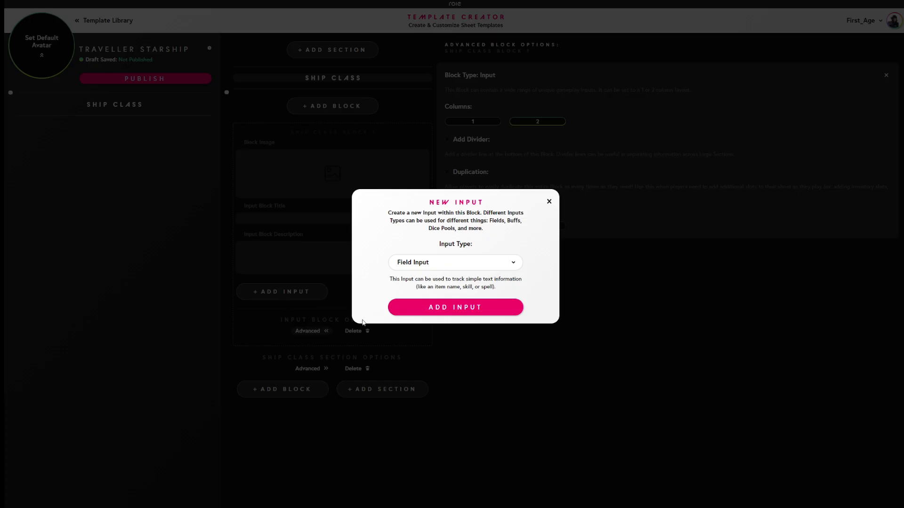
click(549, 202)
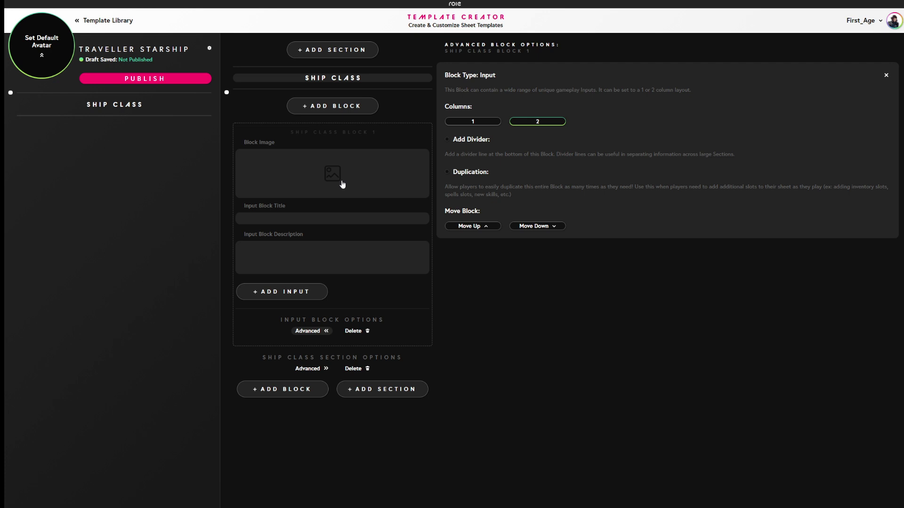
click(285, 294)
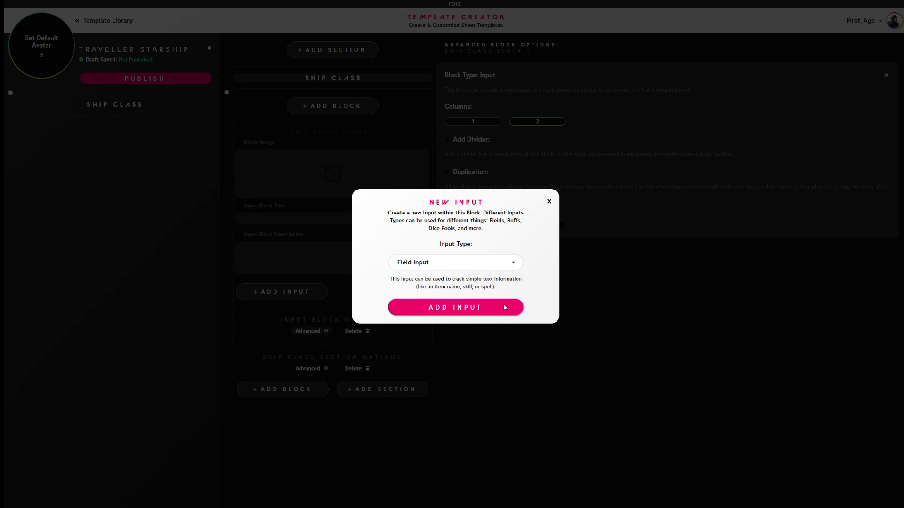
click(470, 314)
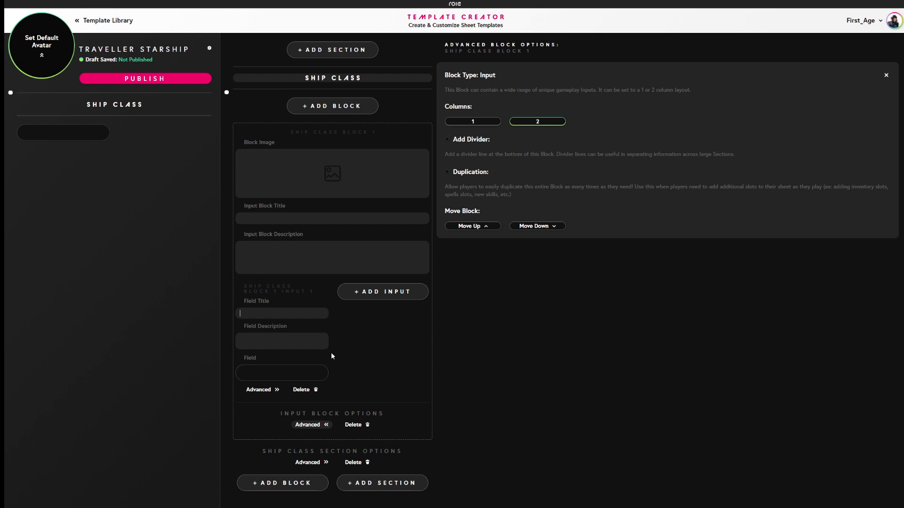
text(C)
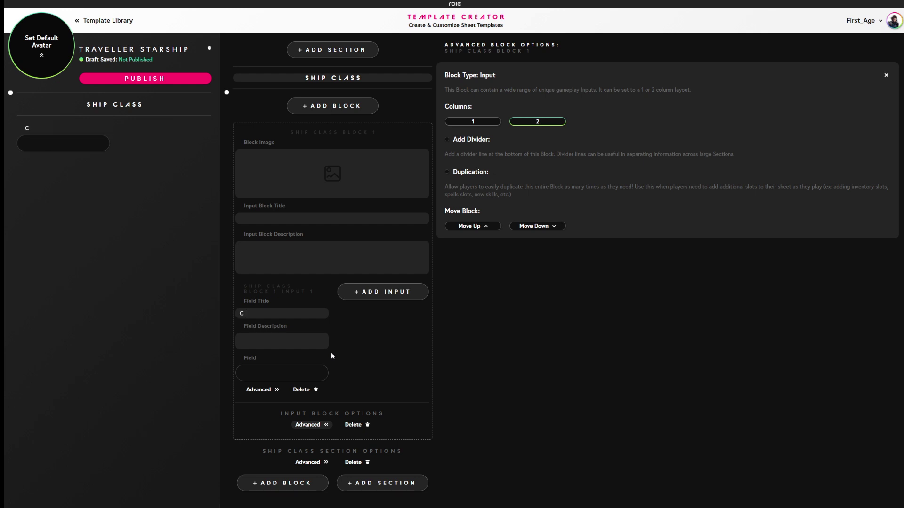
text(LASS NAME)
Step: Add a second Field Input titled DISPLACEMENT beside CLASS NAME in the Ship Class block
click(393, 298)
click(461, 308)
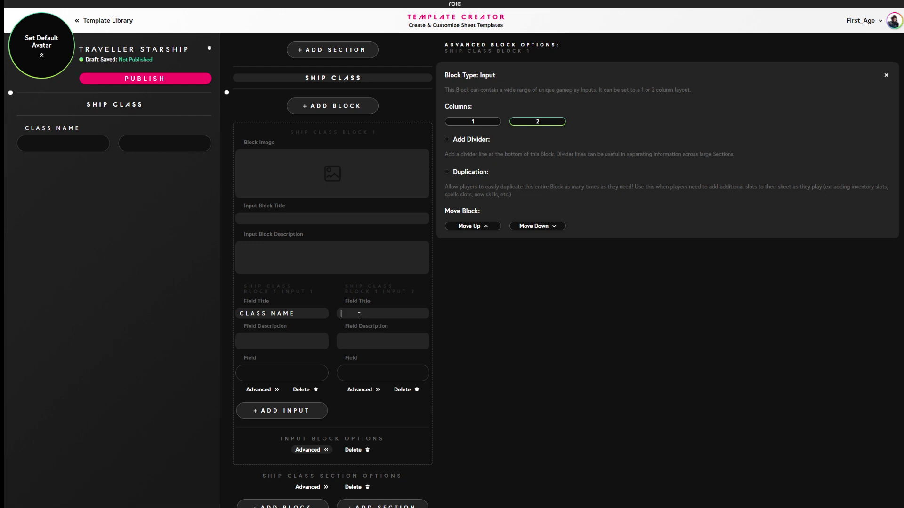
text(DISPLACEMENT)
Step: Add a new section named Hull below the Ship Class section
scroll(466, 431, down, 1)
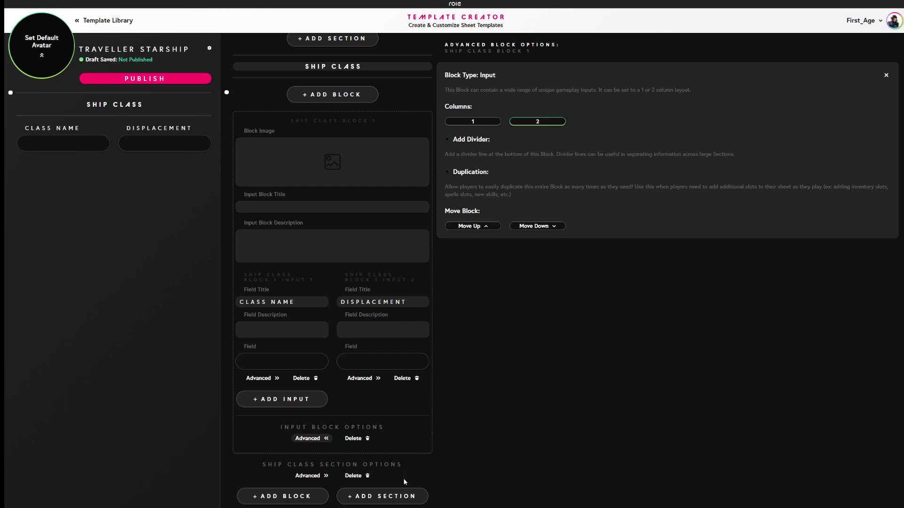
click(387, 500)
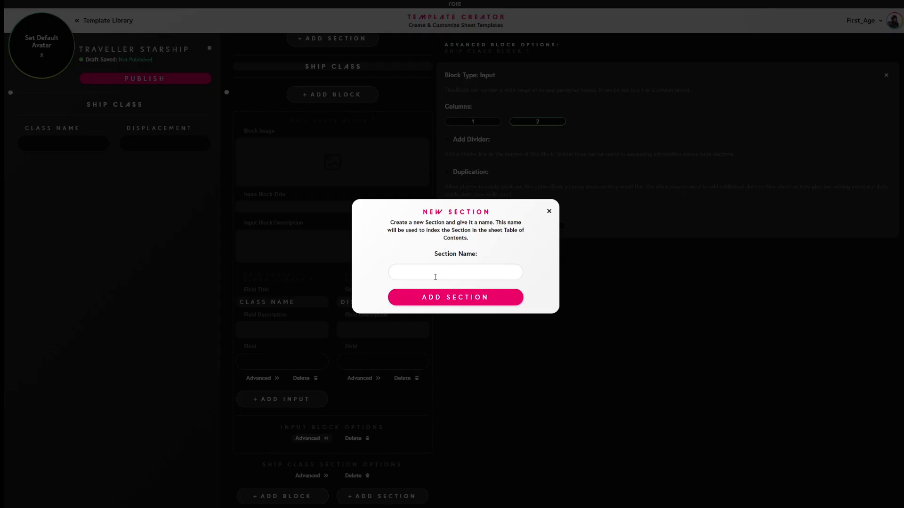
text(Hull)
click(456, 298)
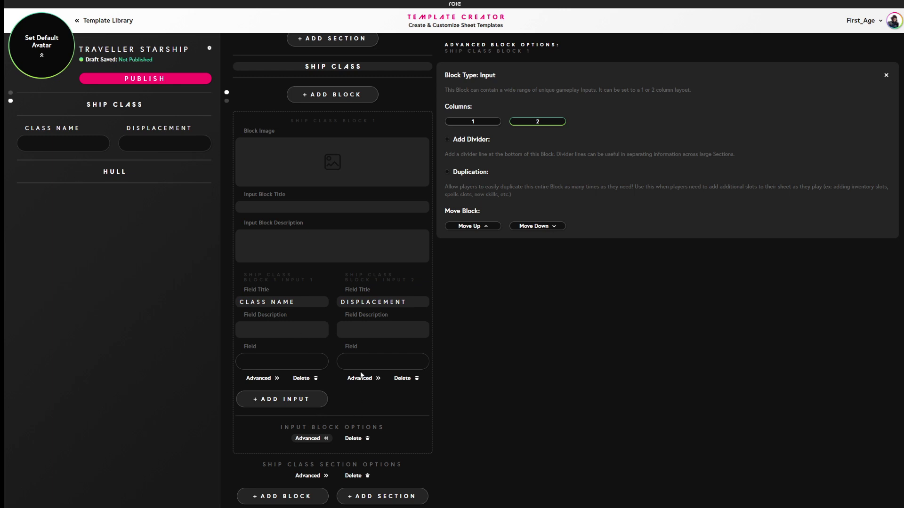
Step: Add a Note Block titled HULL NOTES to the Hull section and open the block's advanced options
scroll(372, 381, down, 3)
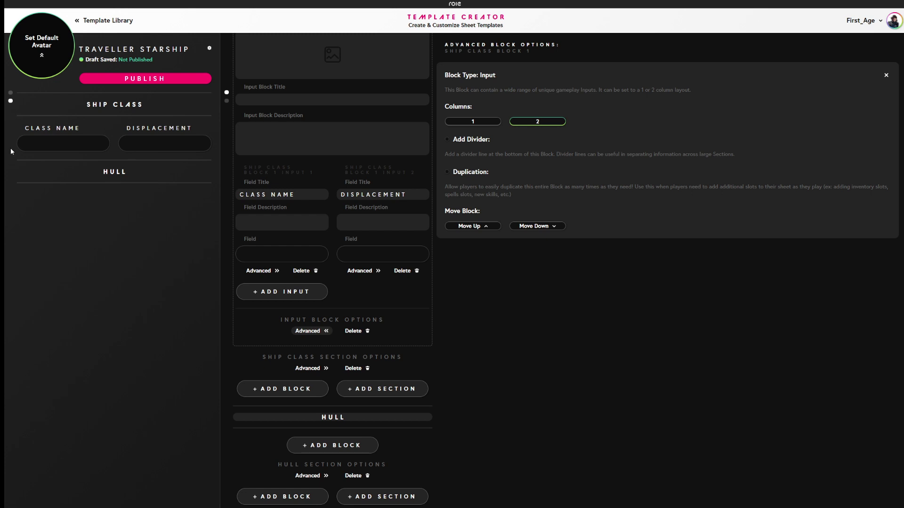
click(334, 449)
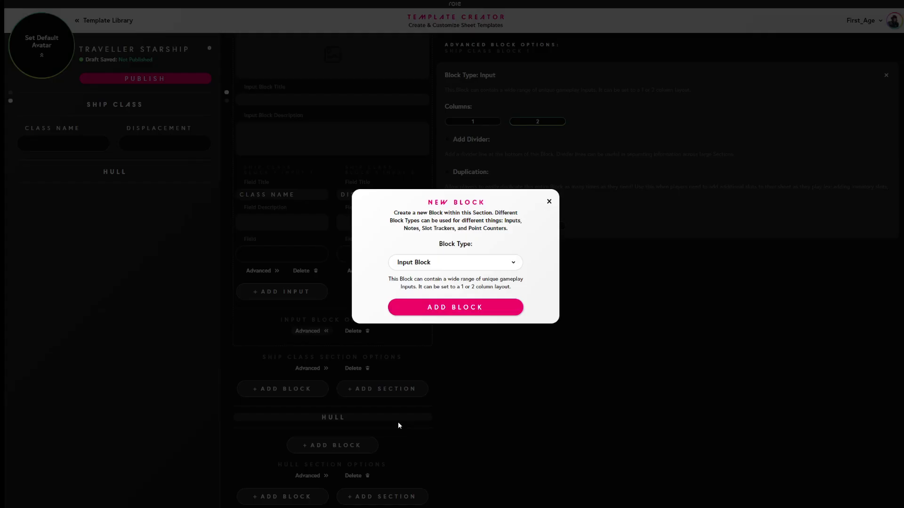
click(509, 289)
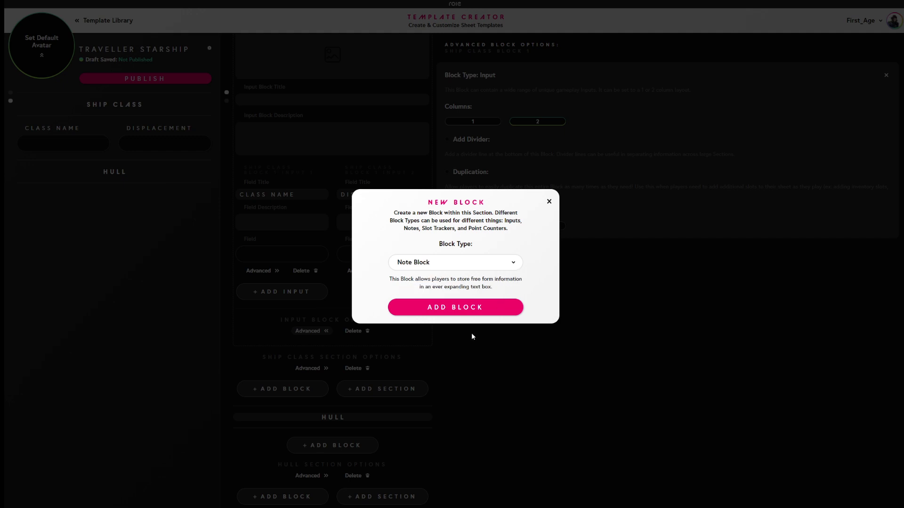
click(460, 310)
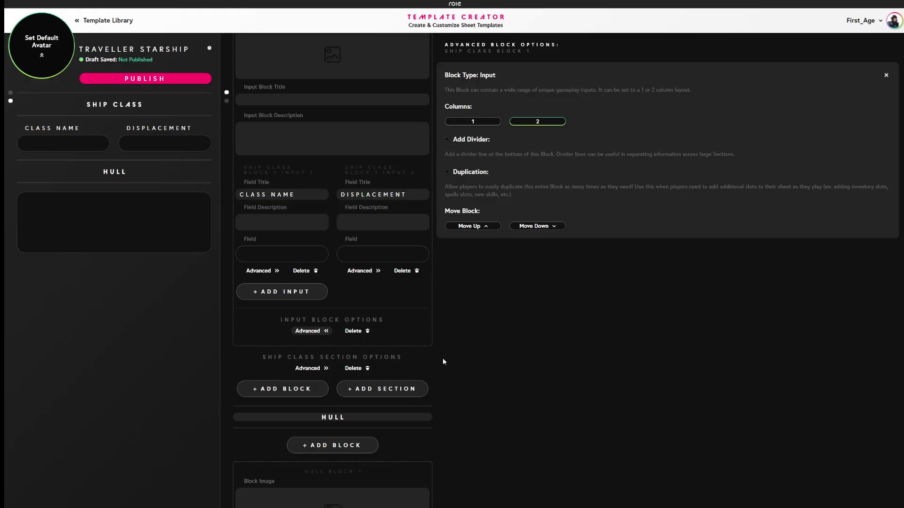
scroll(358, 430, down, 6)
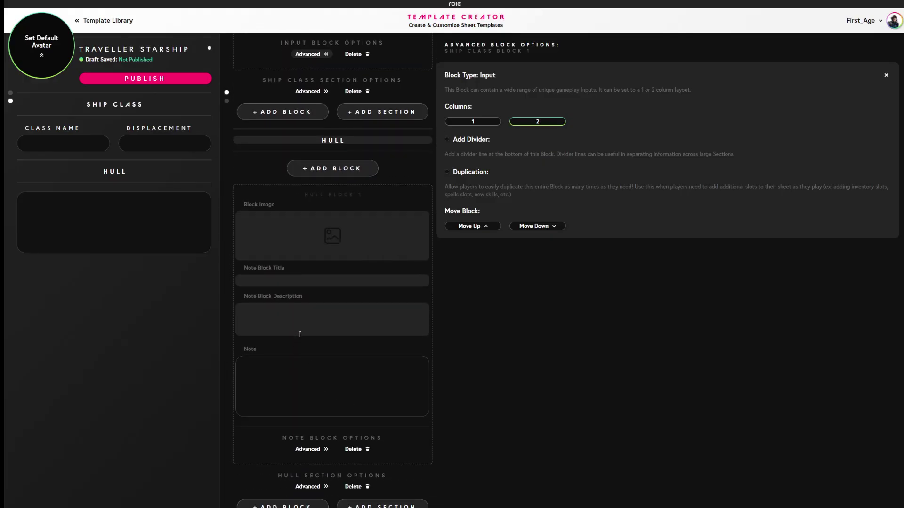
click(257, 280)
text(HULL )
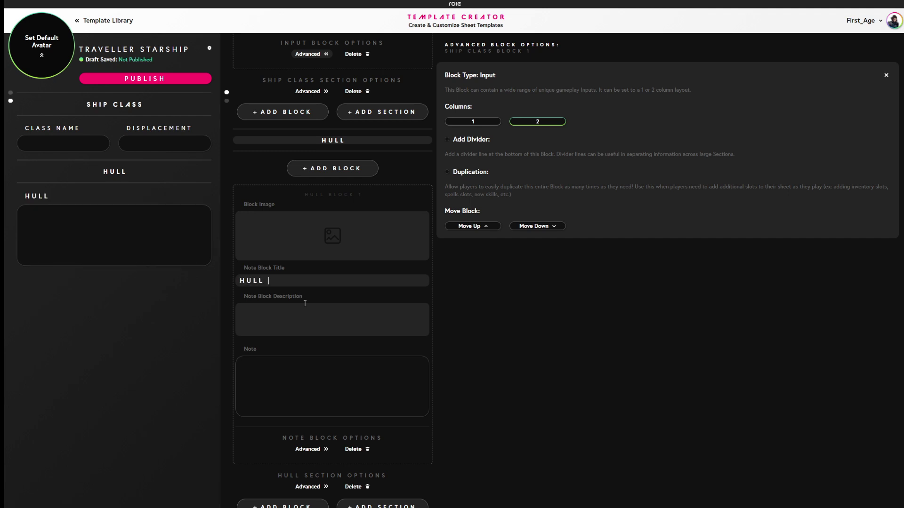
text(NOTES)
click(307, 450)
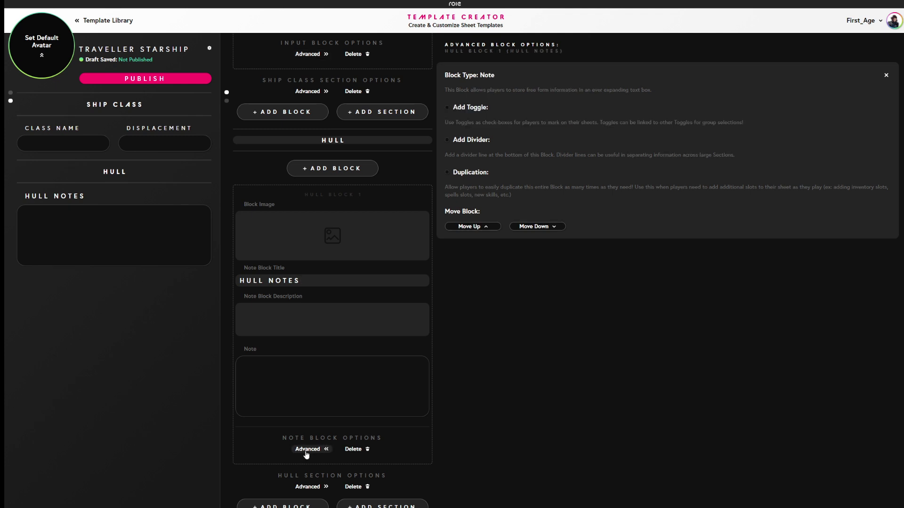
click(308, 488)
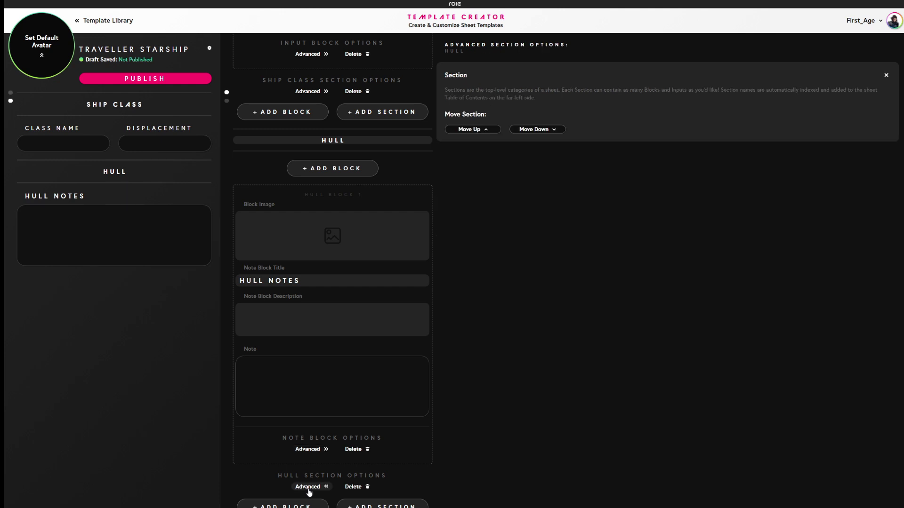
click(316, 451)
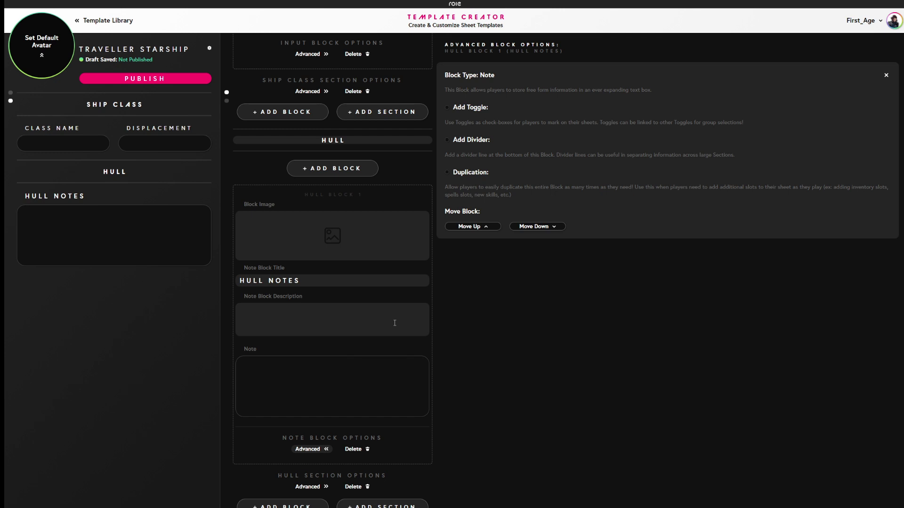
Step: Add a Point Counter Block titled HULL POINTS below the notes block in the Hull section
scroll(409, 395, down, 1)
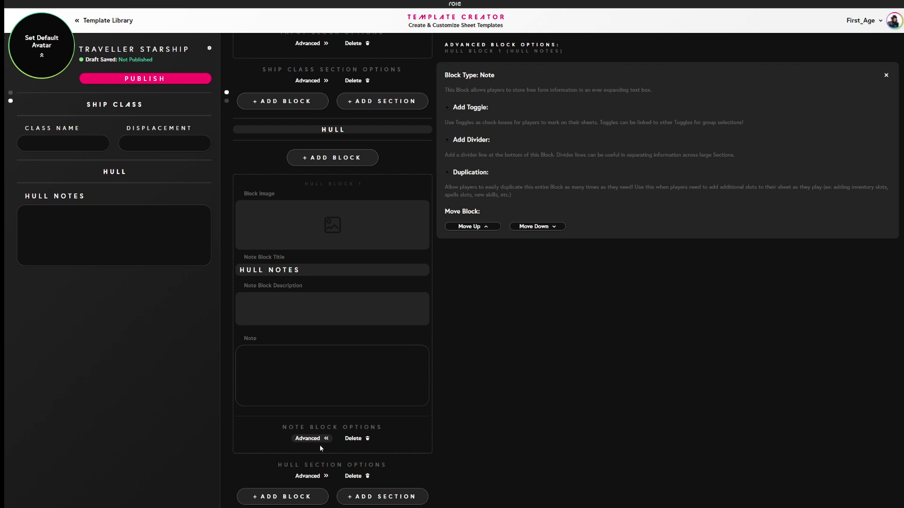
click(292, 496)
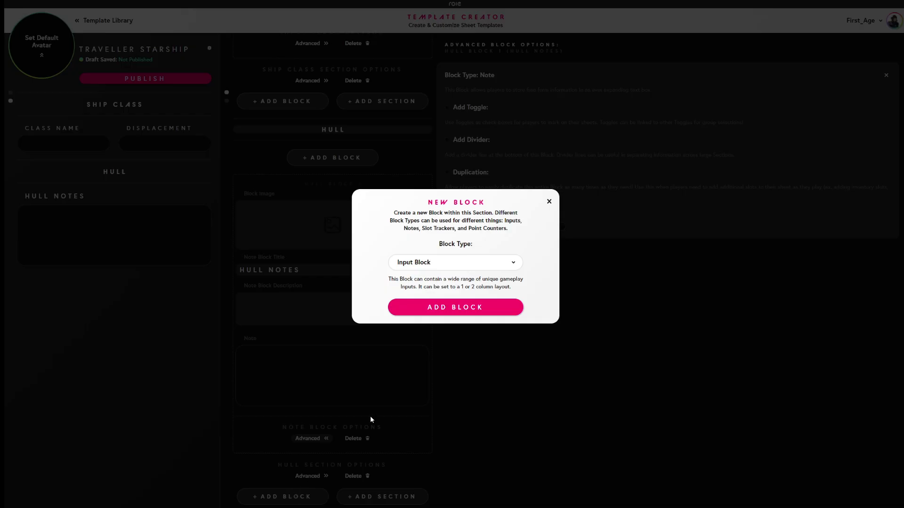
click(516, 267)
click(507, 301)
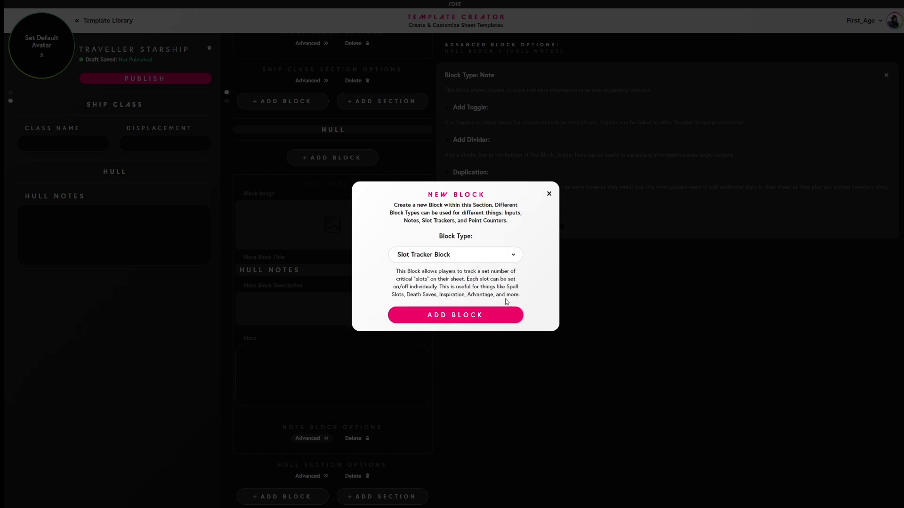
click(515, 257)
click(502, 284)
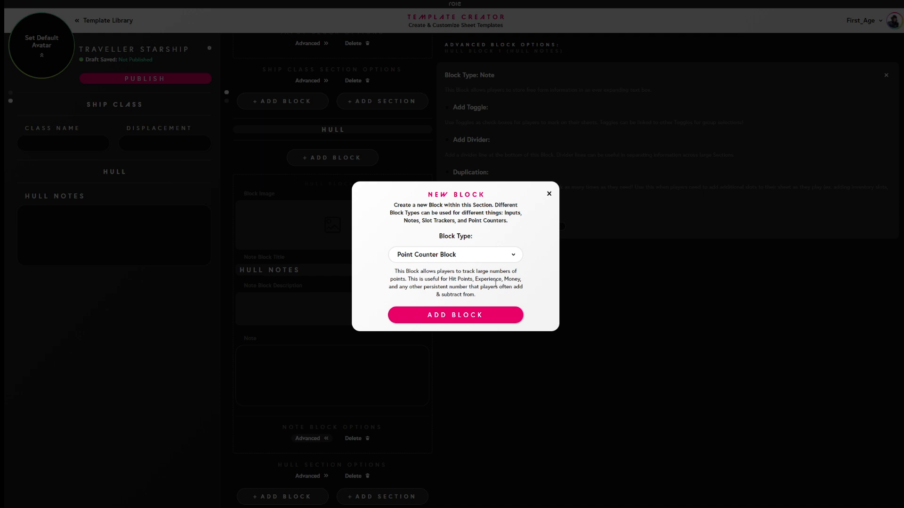
click(456, 319)
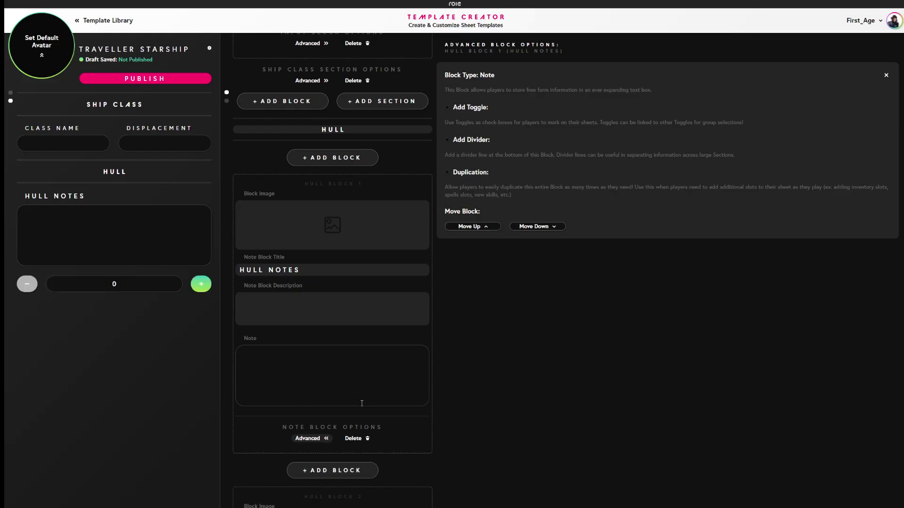
scroll(361, 403, down, 5)
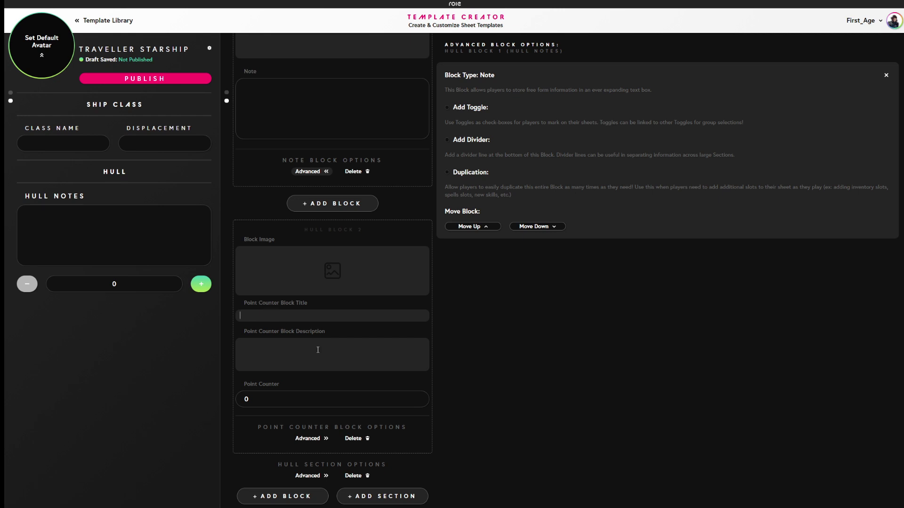
text(HULL P)
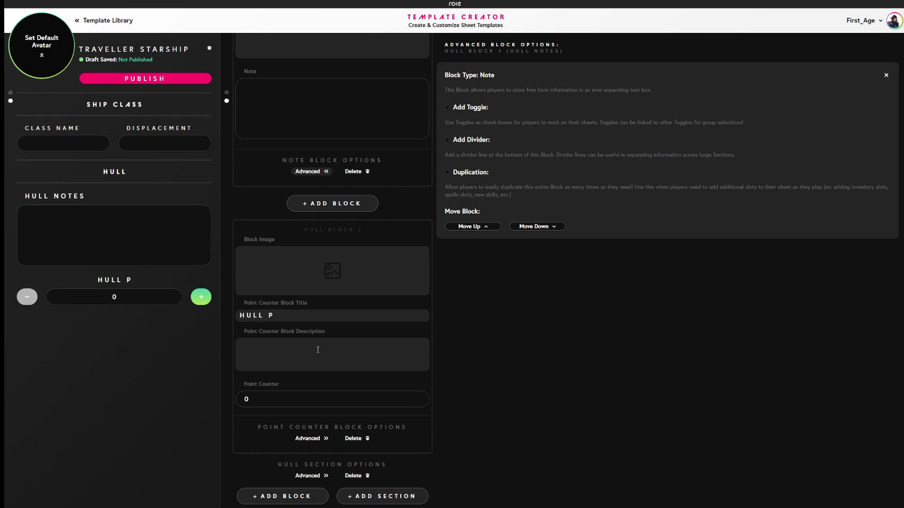
text(OINTS)
Step: Add a new section named Cargo below the Hull section
click(383, 497)
click(467, 266)
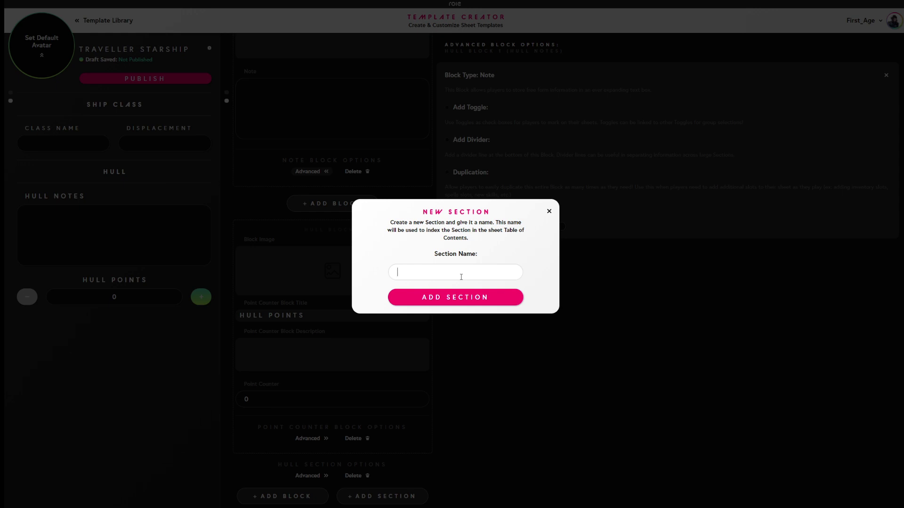
text(Crago)
key(Delete)
text(rgo)
click(465, 302)
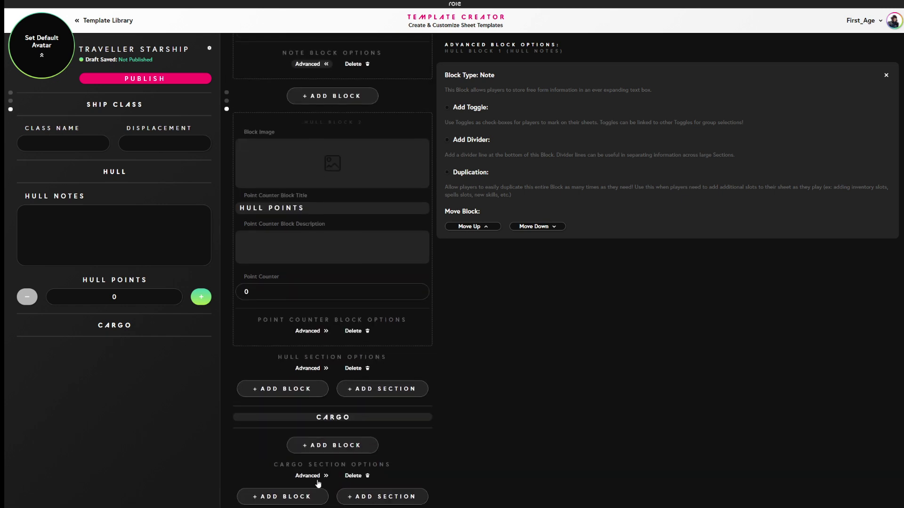
Step: Add an Input Block to the Cargo section containing a Dice Pool Input titled RANDOM
click(332, 446)
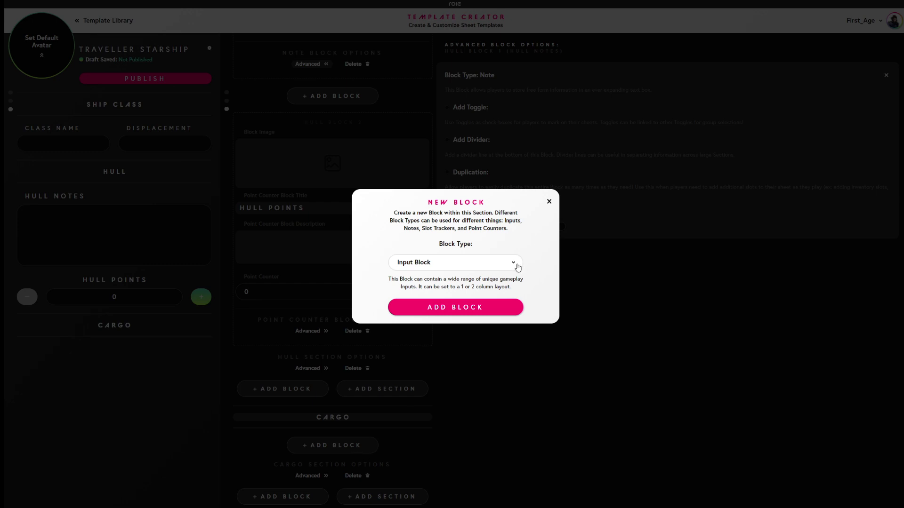
click(472, 313)
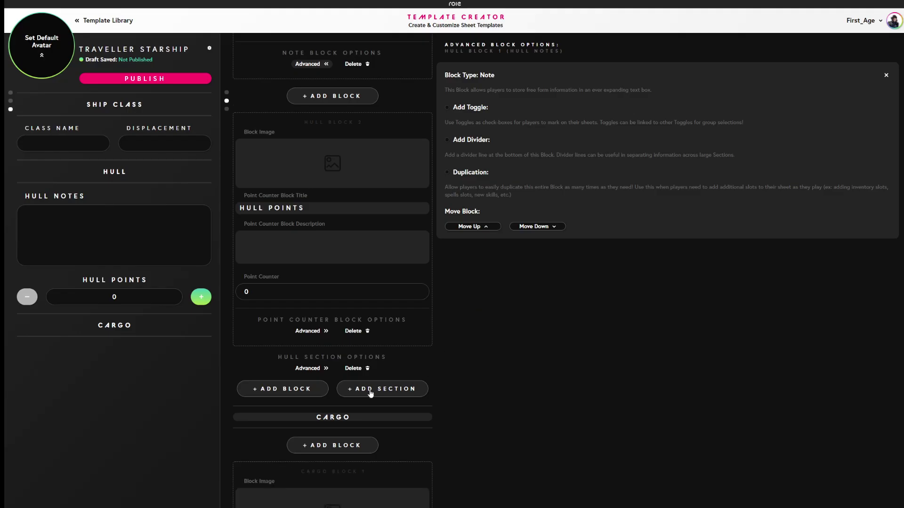
scroll(360, 435, down, 5)
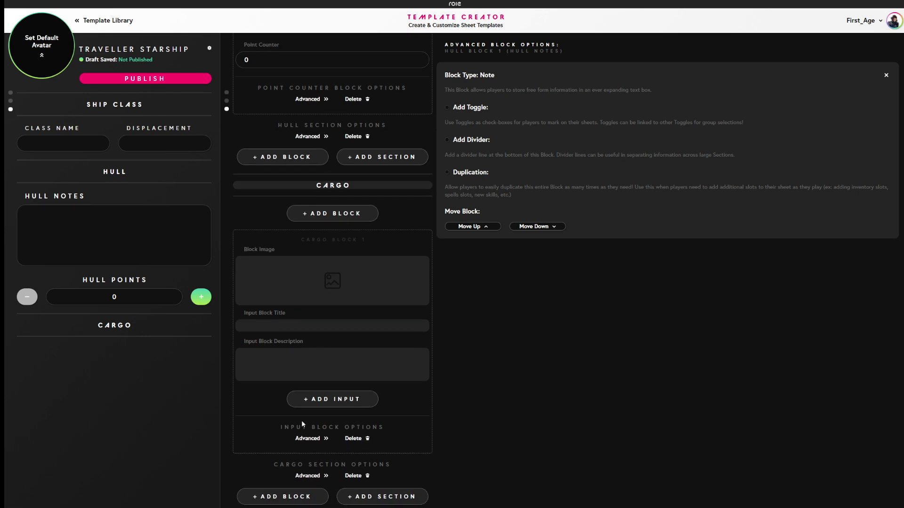
click(333, 405)
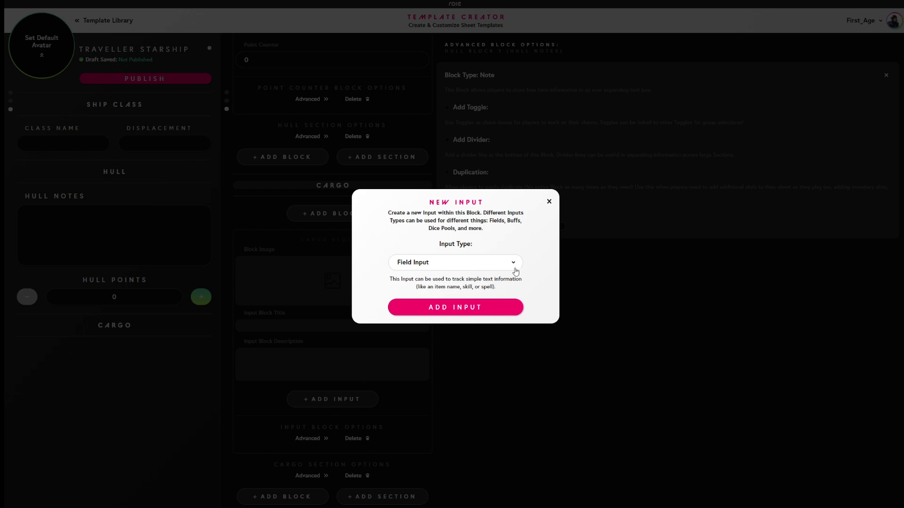
click(509, 289)
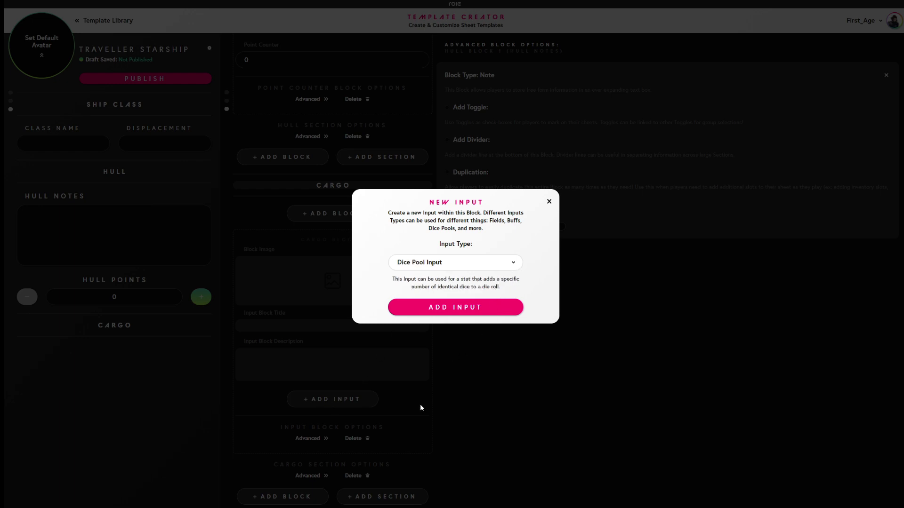
click(454, 312)
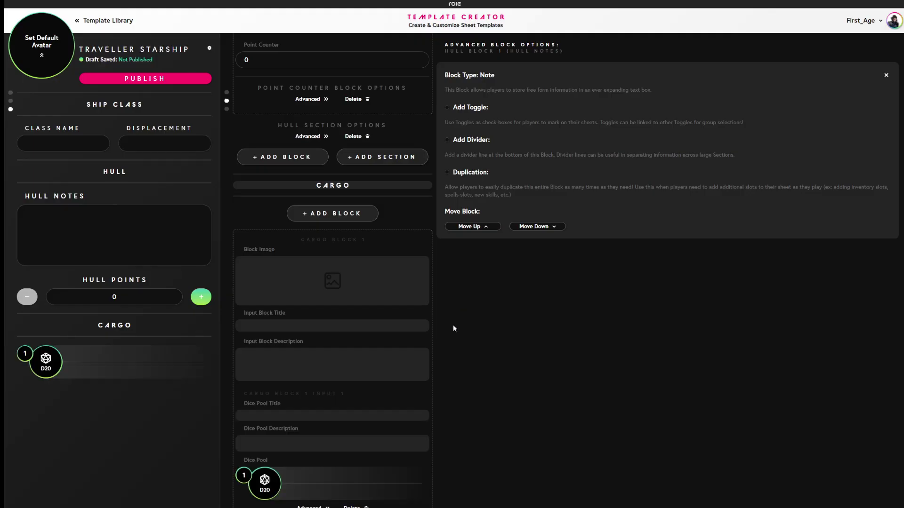
scroll(350, 411, down, 3)
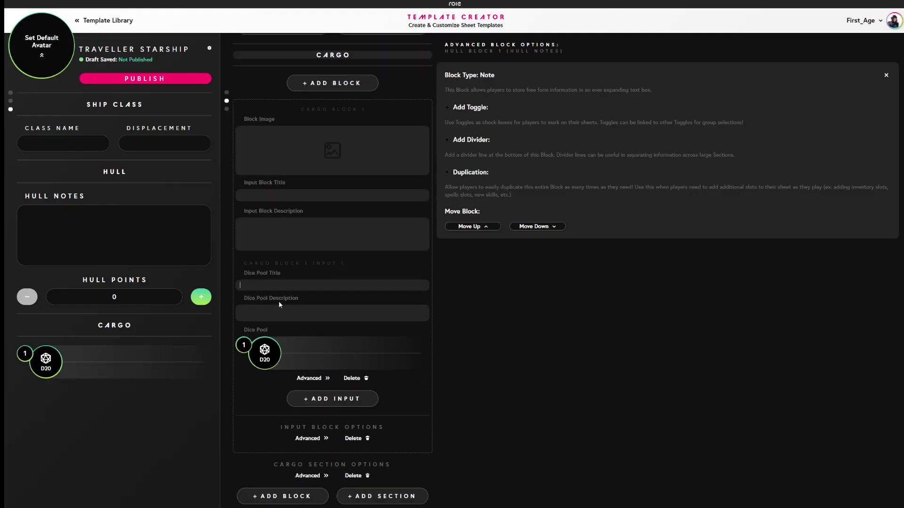
text(RANDOM)
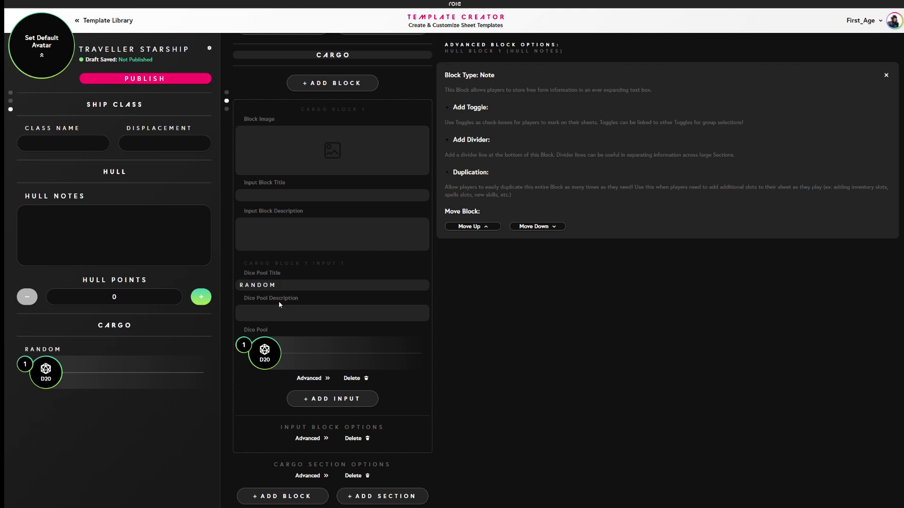
Step: Complete the dice pool title as RANDOM CARGO POOL and try out a divider on the Hull Notes block
text( CARGO POOL)
click(447, 140)
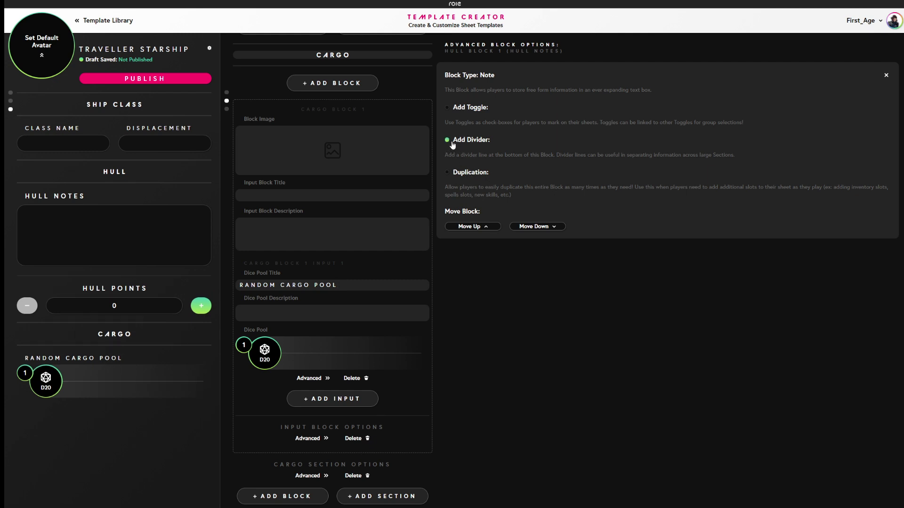
click(448, 141)
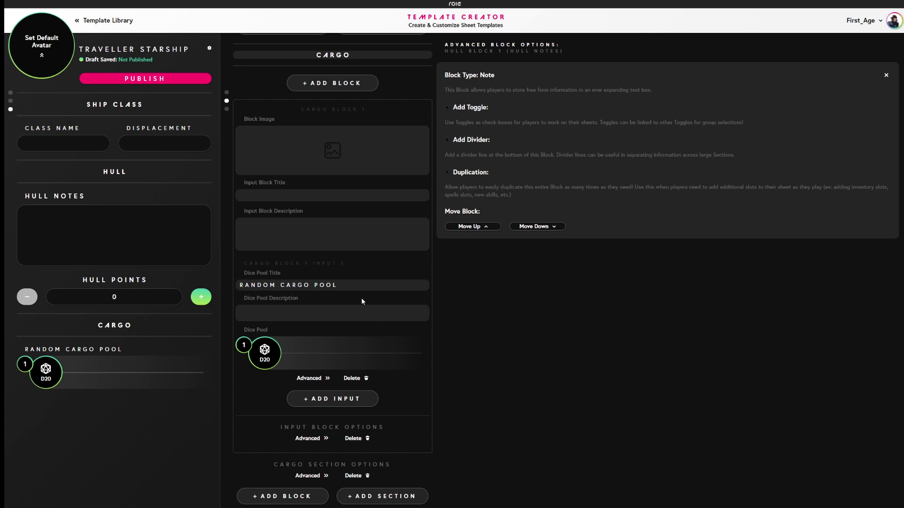
Step: Publish the Traveller Starship template and return to the dashboard
scroll(361, 297, up, 8)
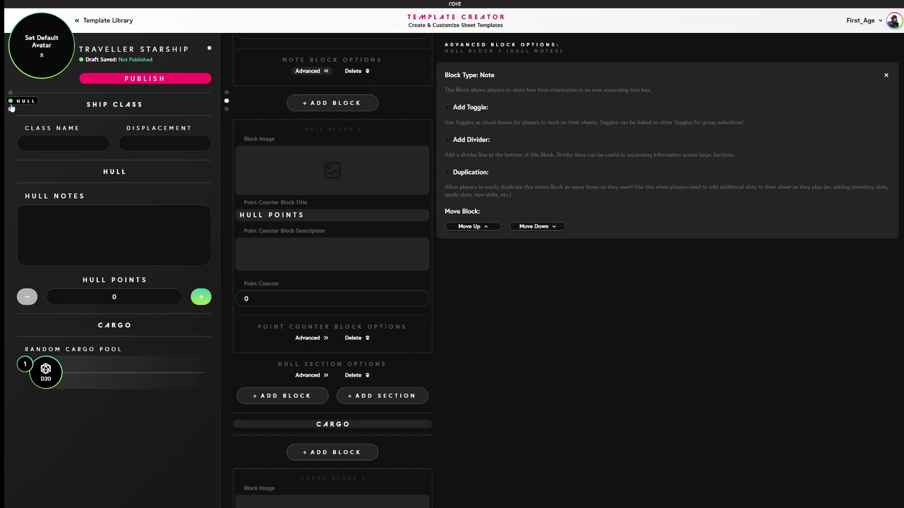
click(145, 81)
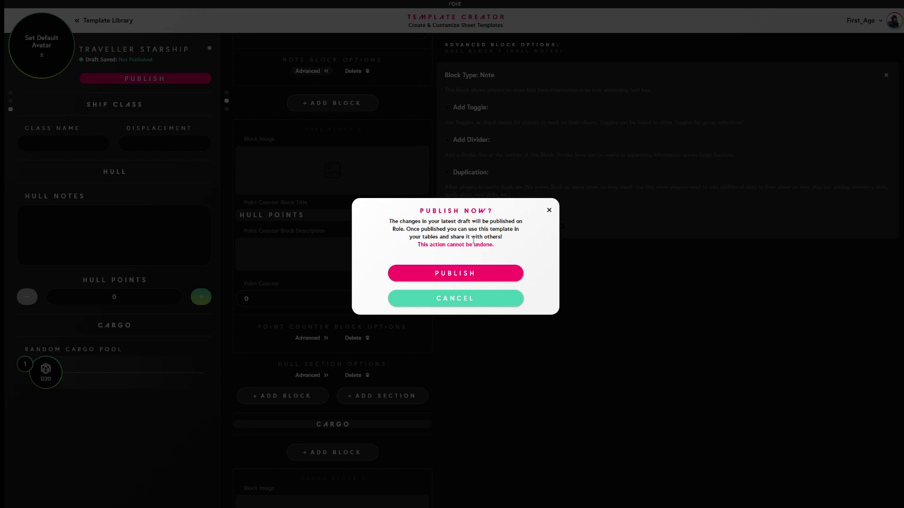
click(459, 274)
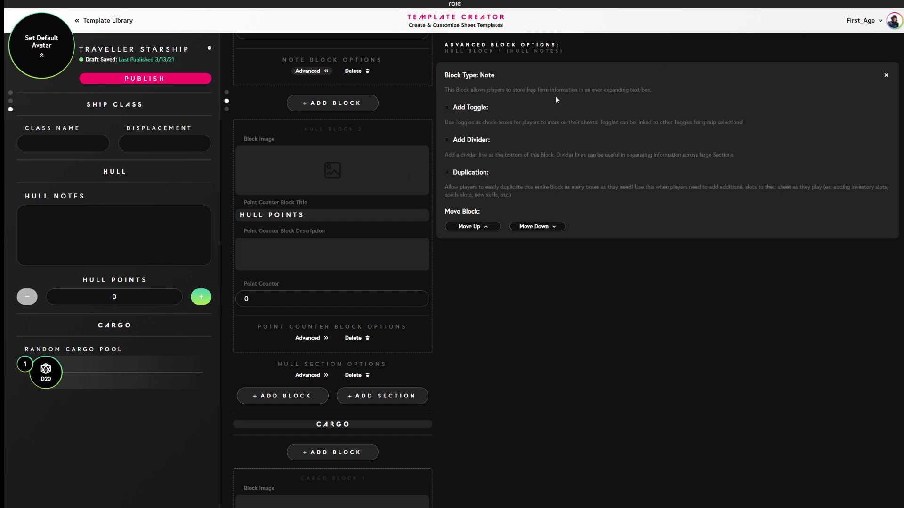
click(875, 24)
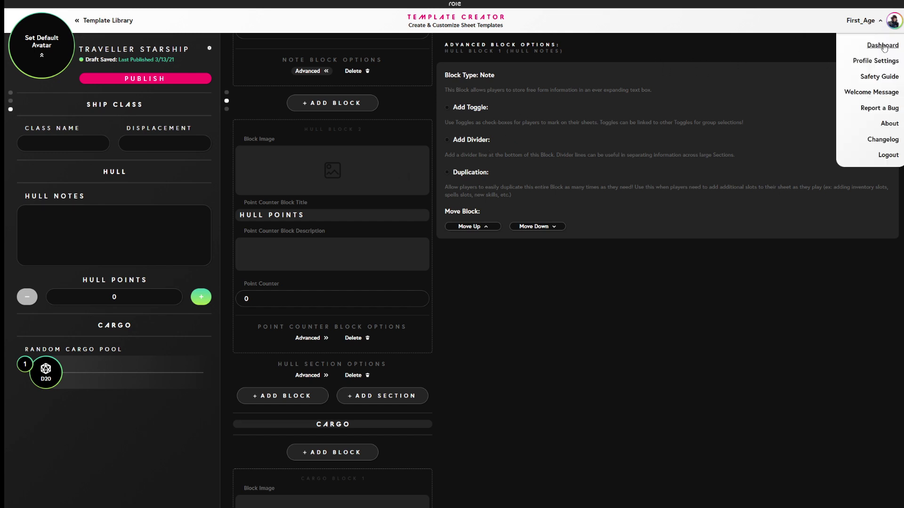
click(883, 46)
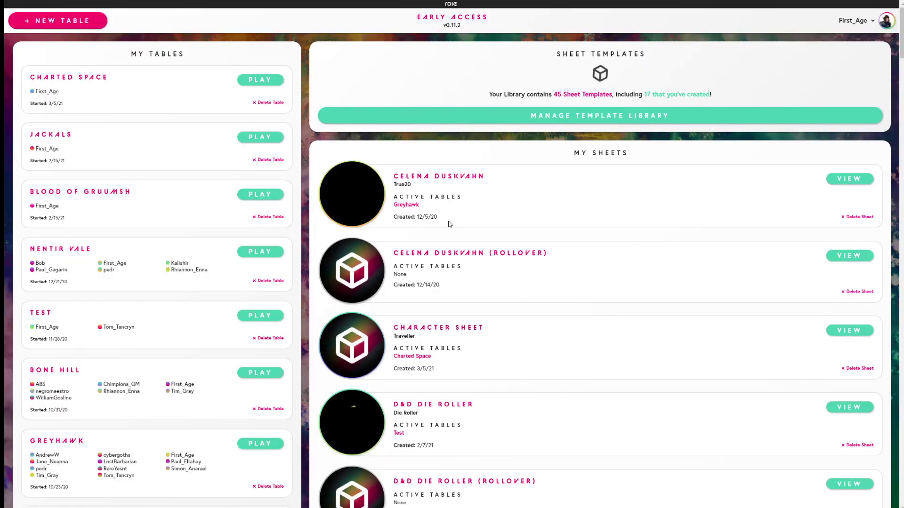
Step: Look through the saved sheets on the dashboard, down to the start of the My Assets section
scroll(471, 217, down, 20)
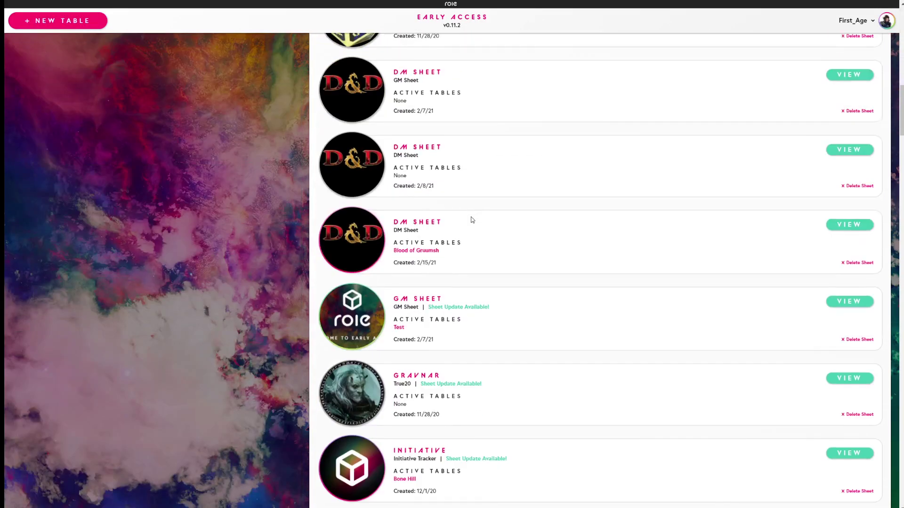
scroll(471, 218, down, 10)
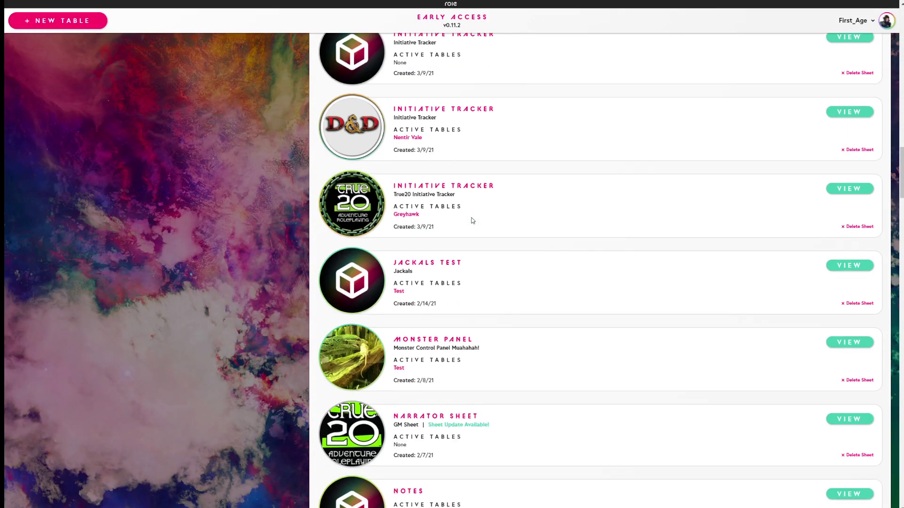
scroll(472, 221, down, 12)
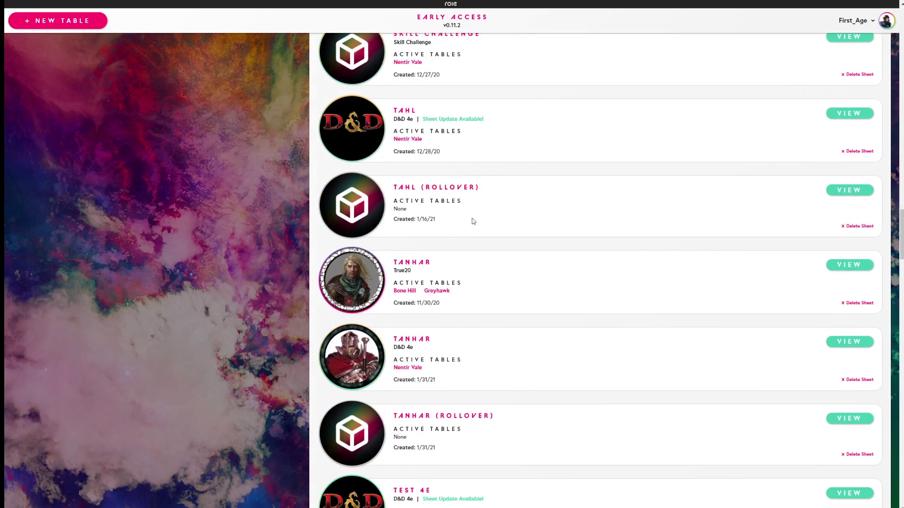
scroll(473, 222, down, 8)
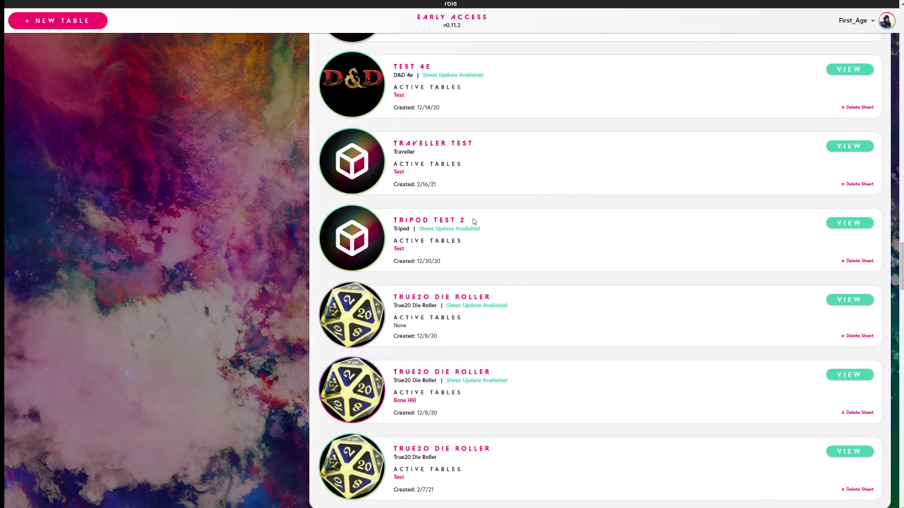
scroll(472, 220, up, 3)
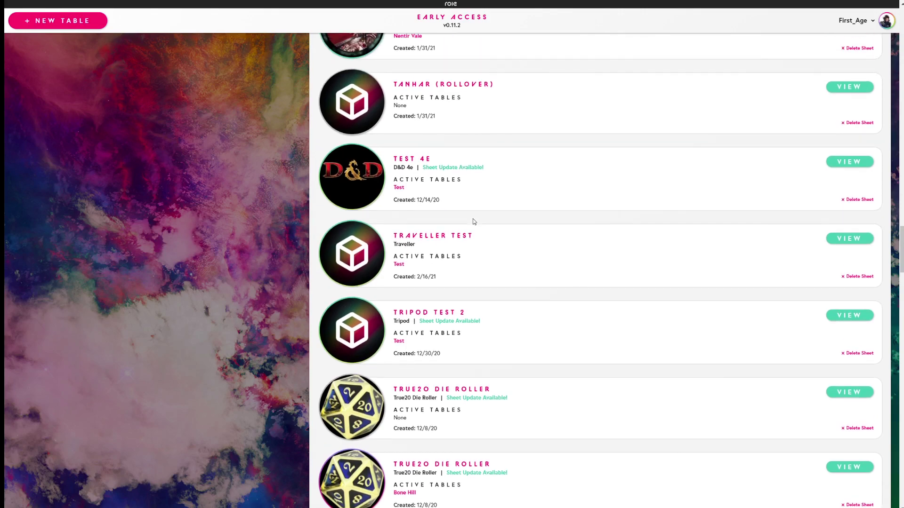
scroll(472, 221, down, 2)
scroll(473, 220, down, 3)
scroll(473, 220, up, 12)
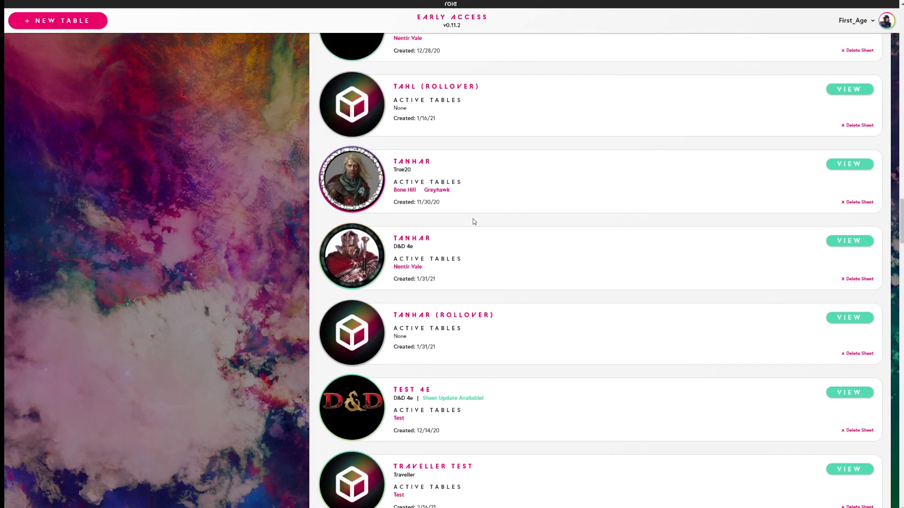
scroll(473, 221, up, 13)
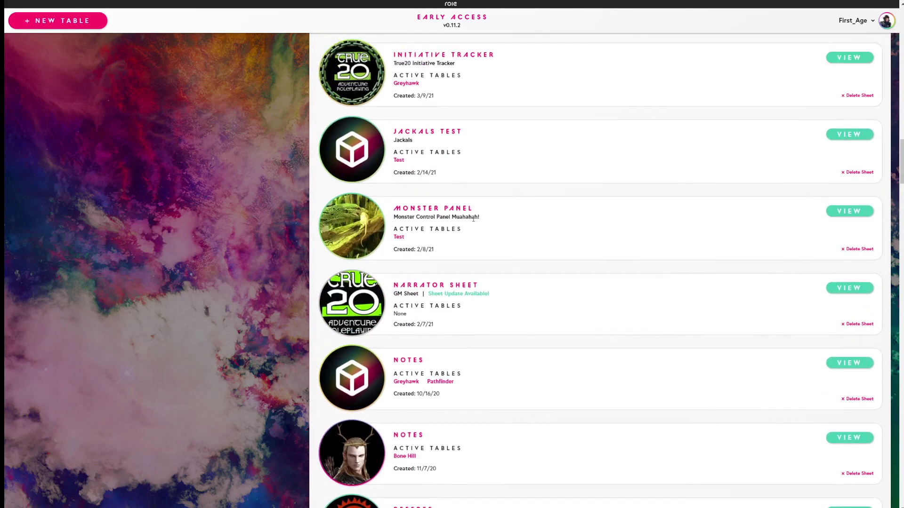
scroll(474, 221, up, 12)
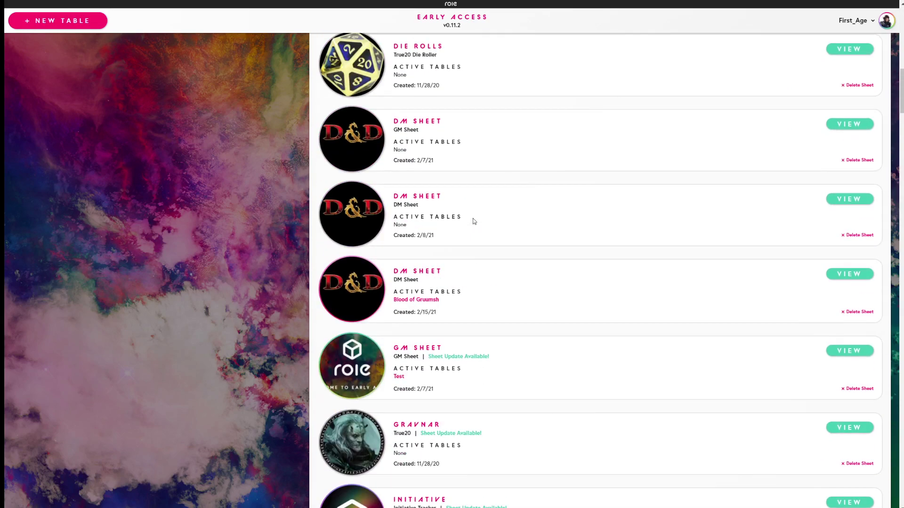
scroll(473, 221, up, 12)
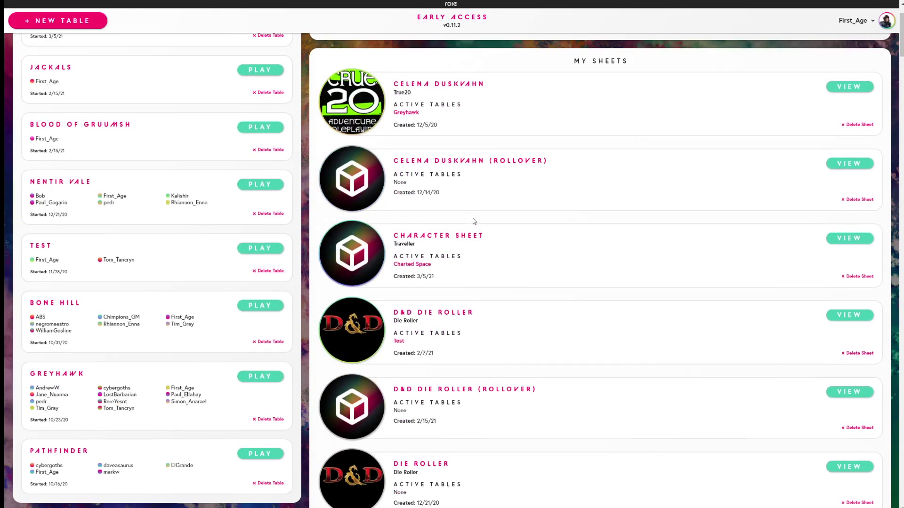
scroll(473, 221, up, 2)
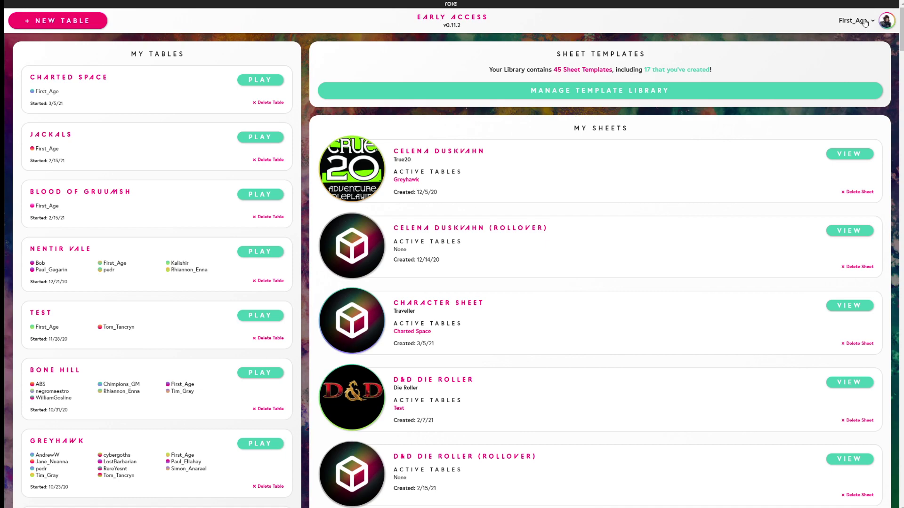
scroll(556, 236, down, 15)
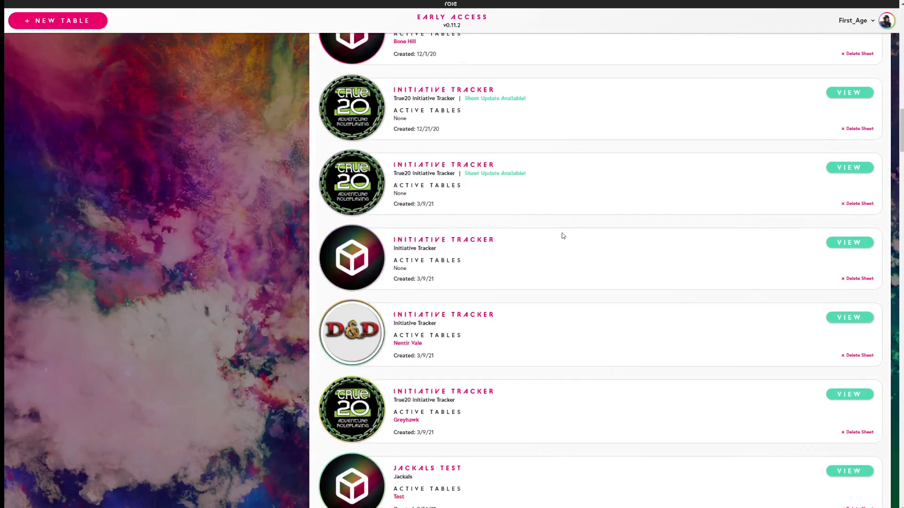
scroll(563, 235, down, 20)
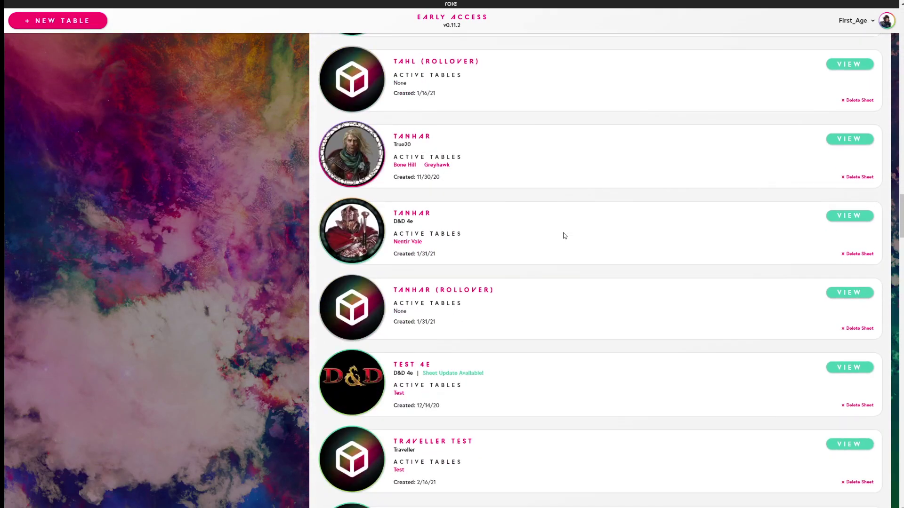
scroll(565, 235, down, 6)
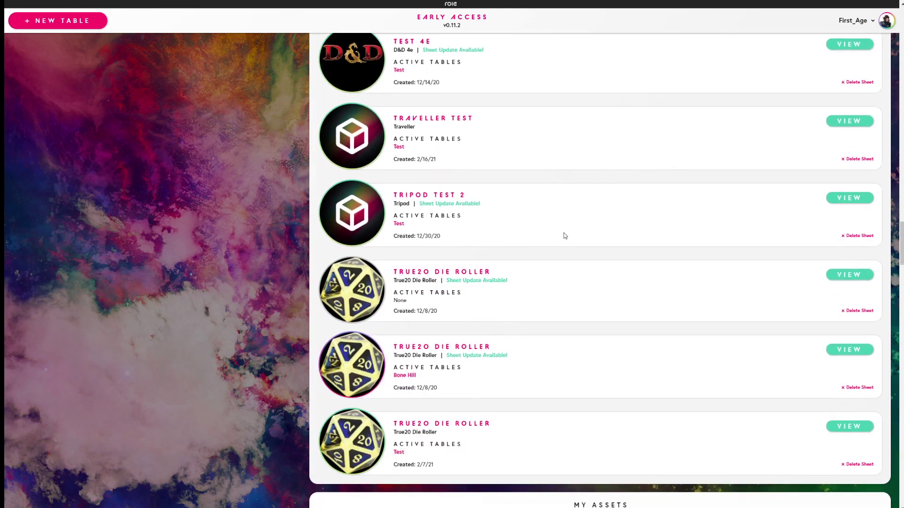
scroll(517, 210, down, 3)
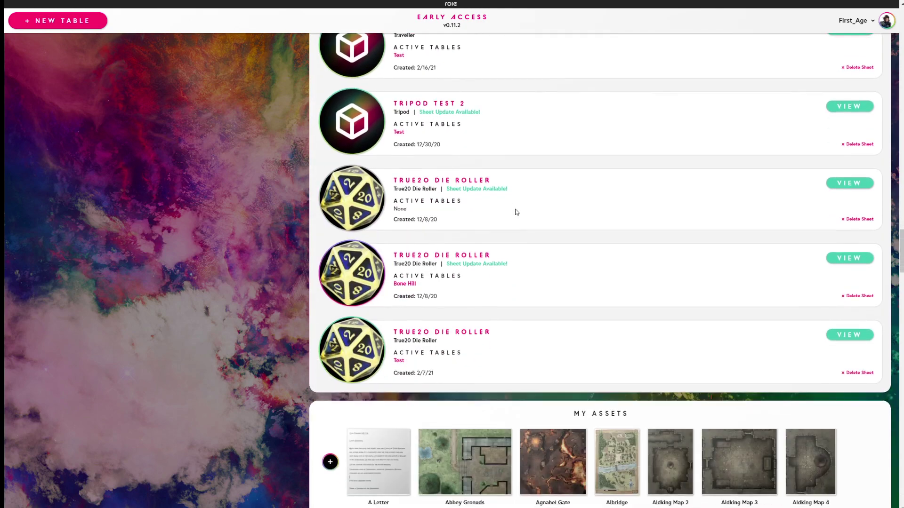
scroll(518, 210, up, 20)
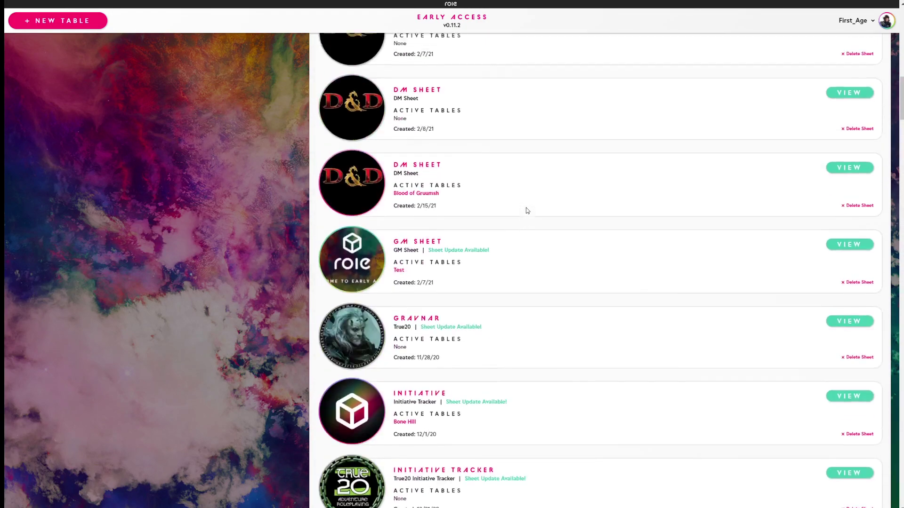
scroll(529, 209, up, 3)
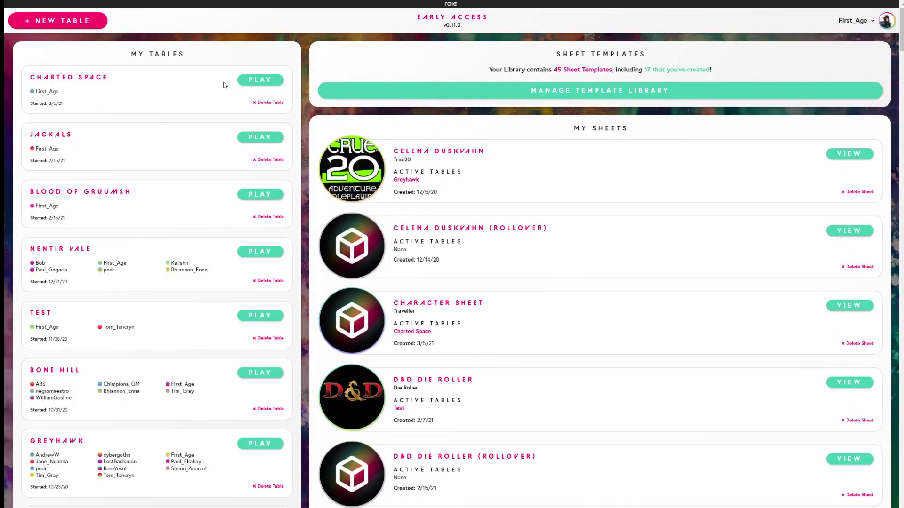
Step: Open the Charted Space table and start adding a new sheet to it
click(268, 84)
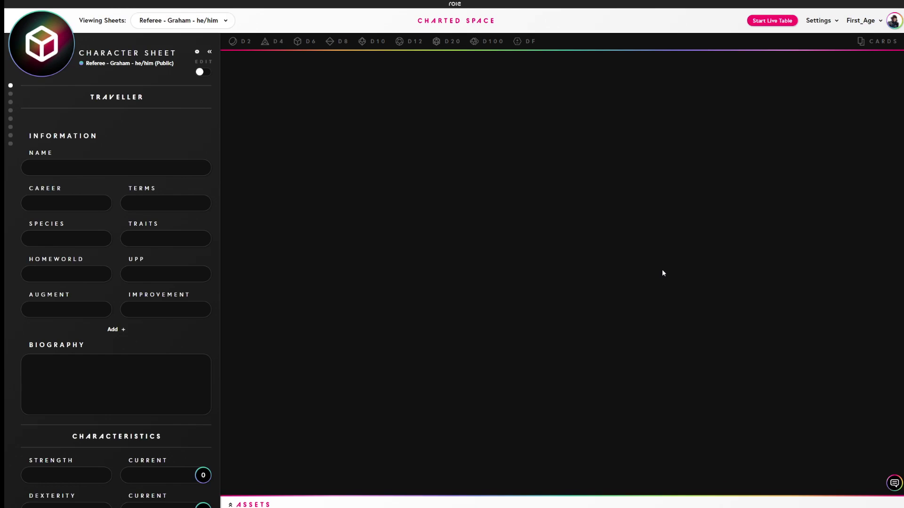
click(54, 59)
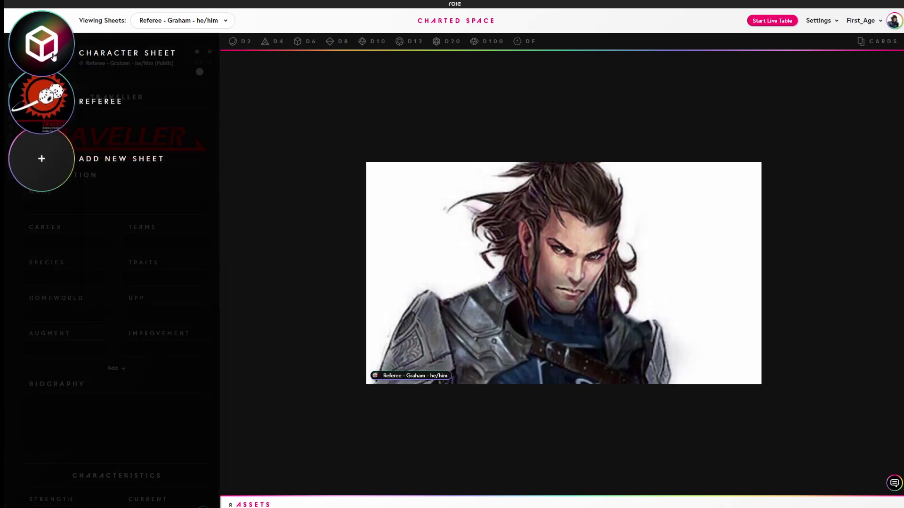
click(41, 166)
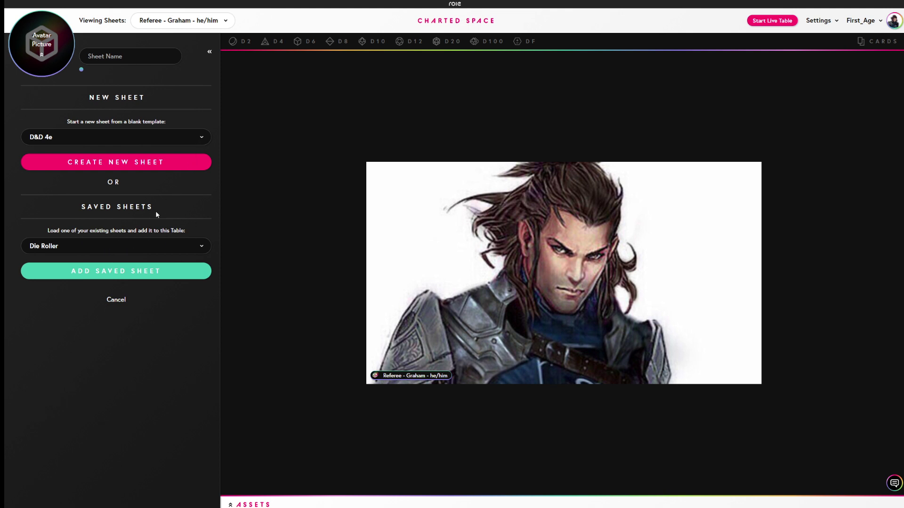
Step: Create a new sheet named Morova from the Traveller Starship template
click(108, 289)
click(129, 60)
text(Tendrils)
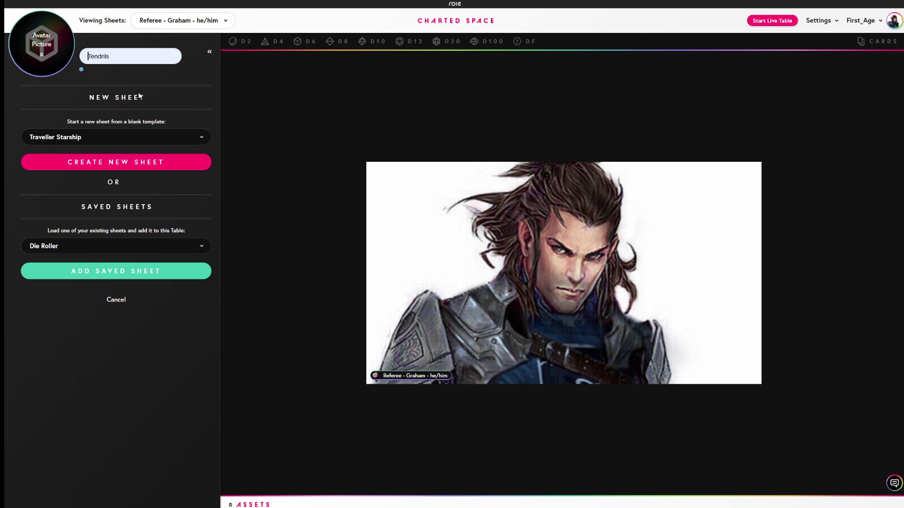
text(Moro)
text(va)
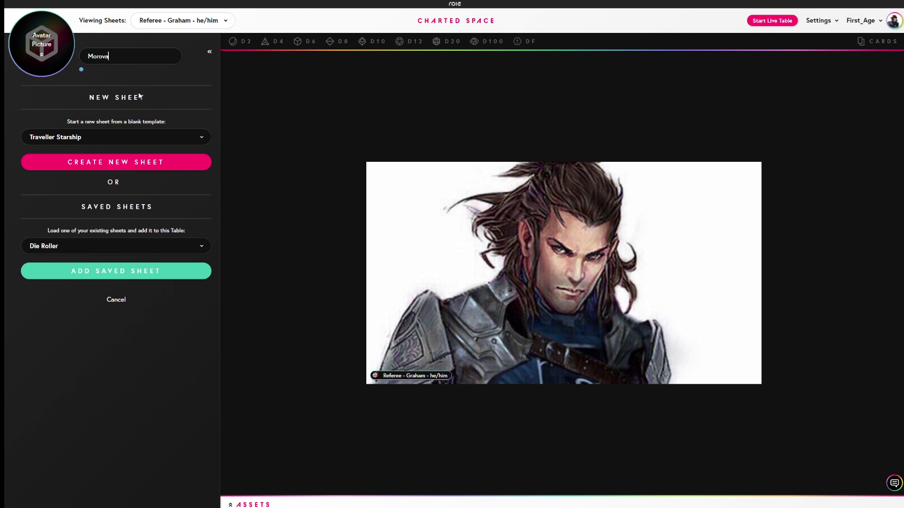
click(108, 167)
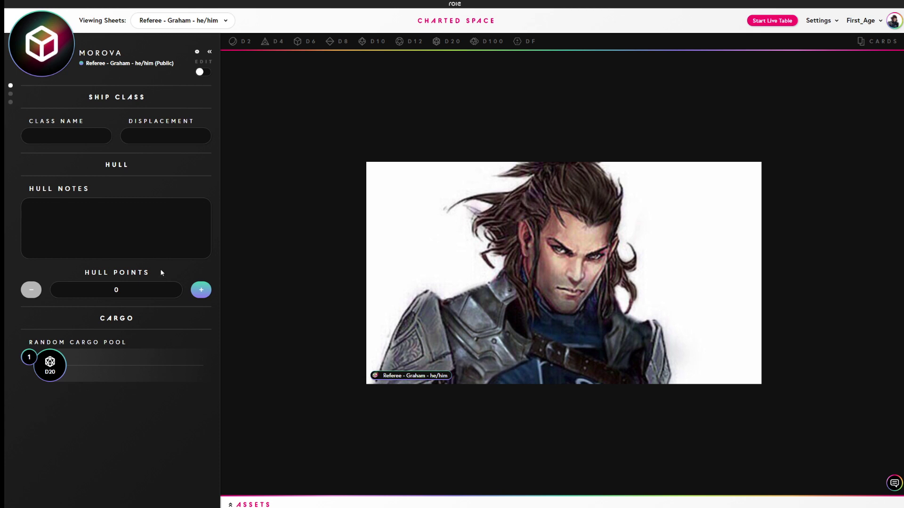
Step: Make the Morova sheet editable and enter class name Striker, displacement 300 and hull notes "Very nice"
click(203, 72)
click(69, 130)
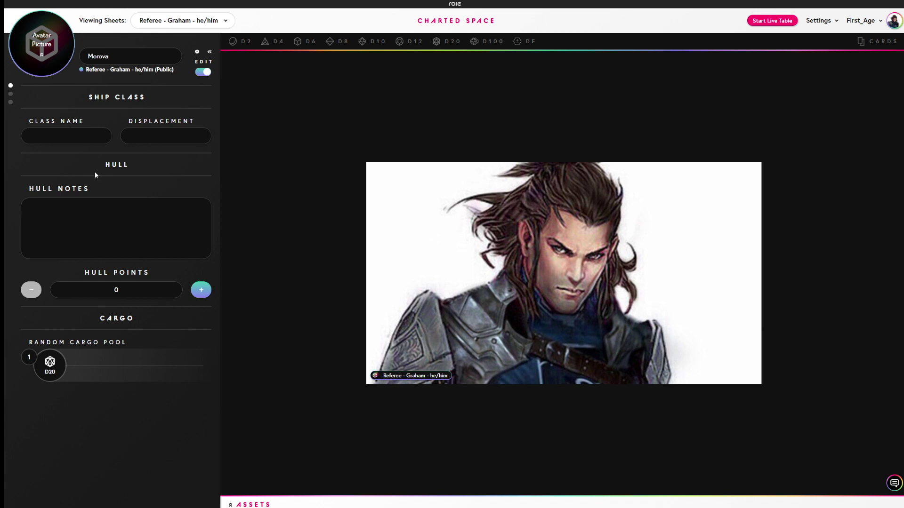
text(Striker)
click(177, 136)
text(300)
click(91, 217)
text(Very nice)
Step: Set the hull points to 100, then step the counter down and back up to end at 99
click(129, 289)
text(100)
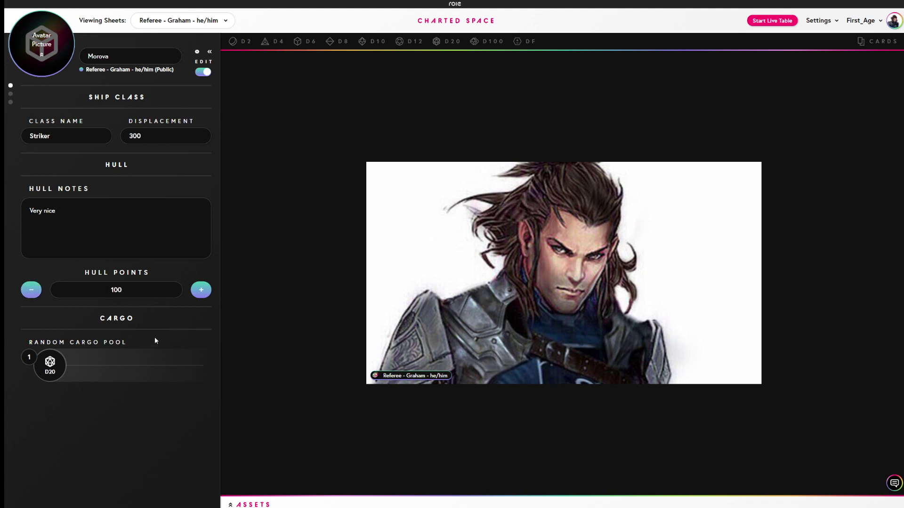
click(30, 291)
click(30, 291)
click(29, 291)
click(29, 290)
click(200, 291)
click(200, 291)
click(200, 291)
Step: Set the random cargo pool to four D6 dice
click(31, 357)
key(BackSpace)
text(4)
click(52, 364)
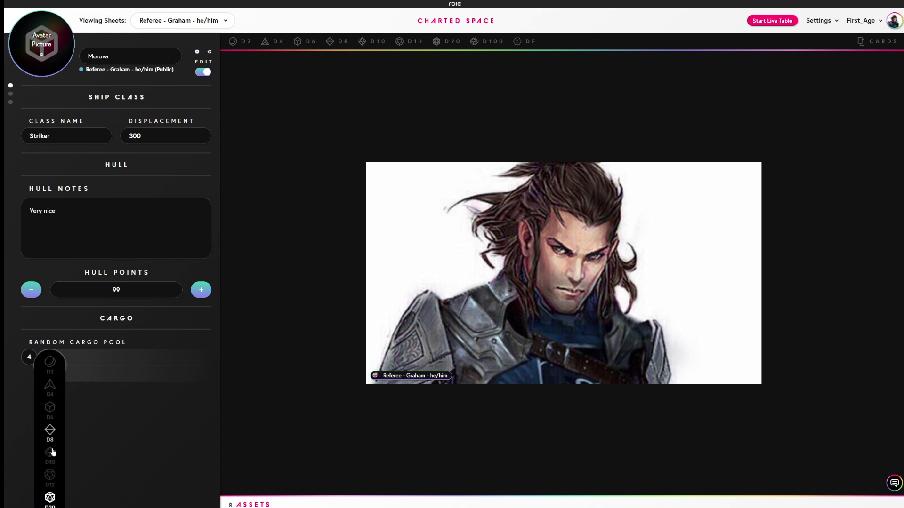
click(52, 411)
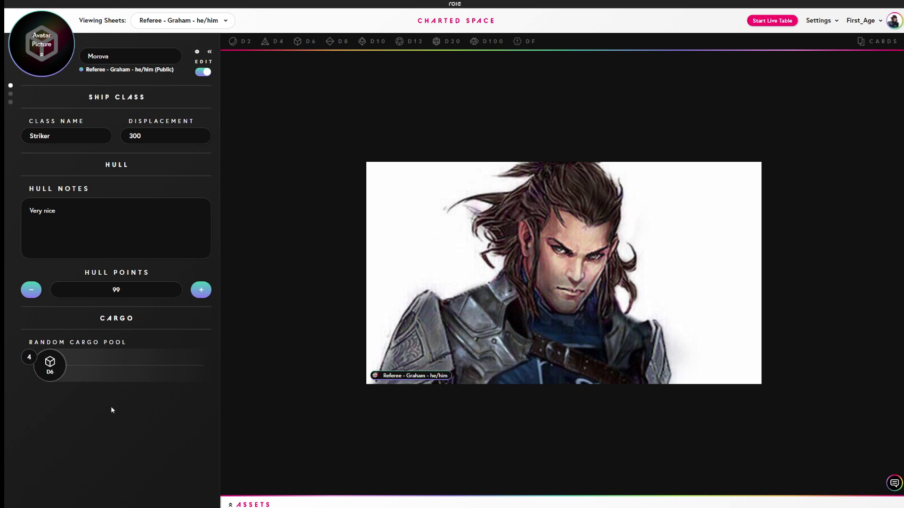
Step: Roll the Morova sheet's random cargo pool with sheet editing turned off, and collapse both the roll area and the sheet
click(200, 75)
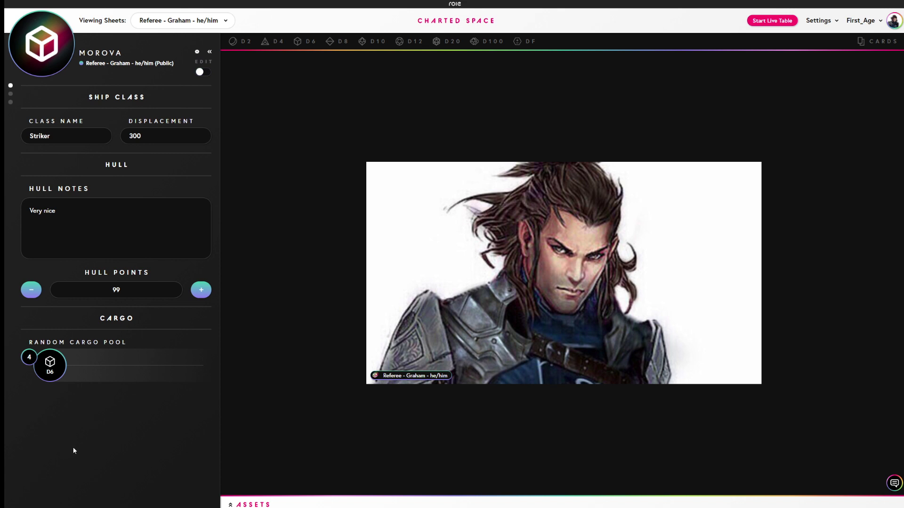
click(49, 369)
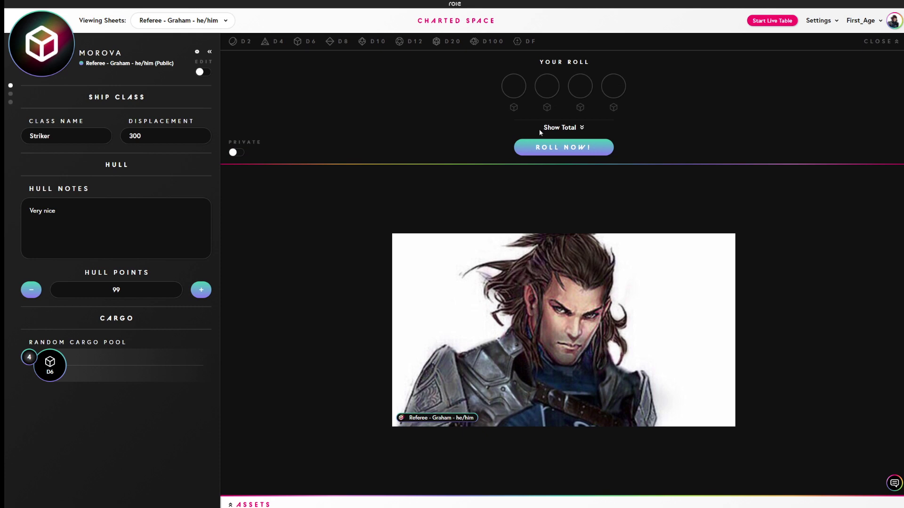
click(568, 149)
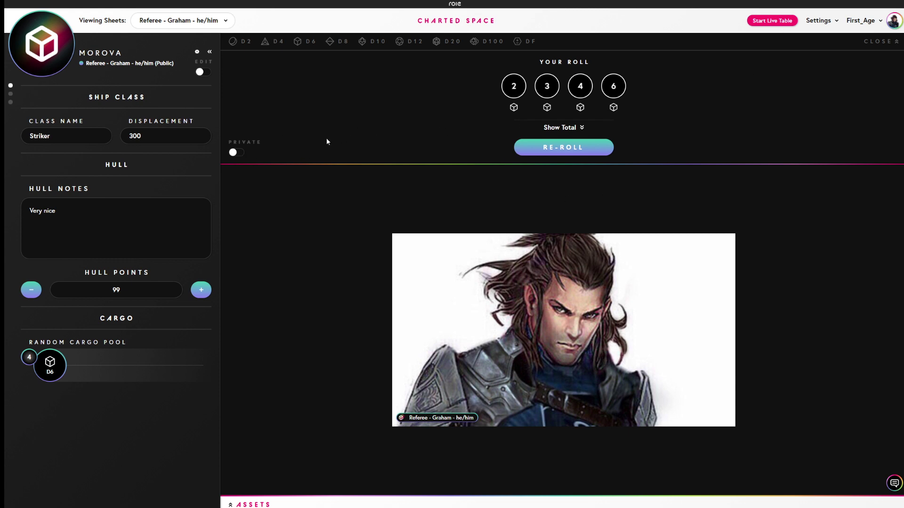
click(879, 41)
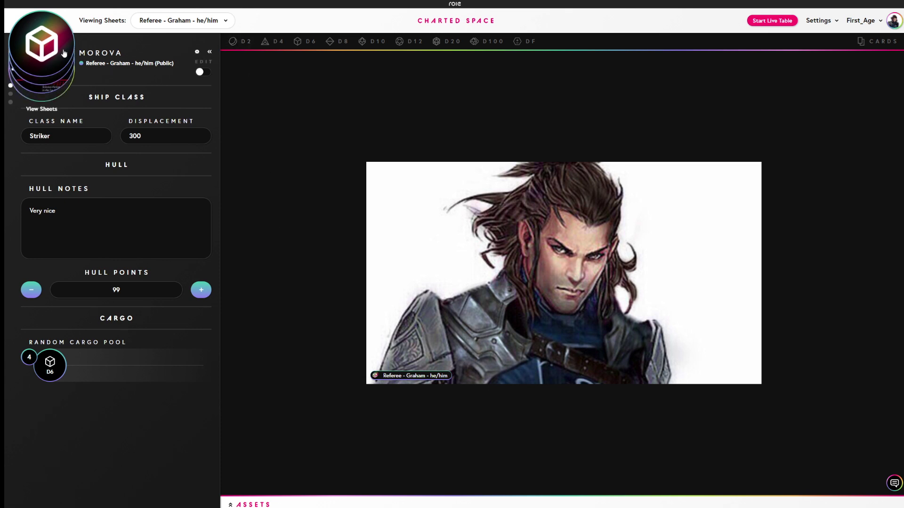
click(210, 52)
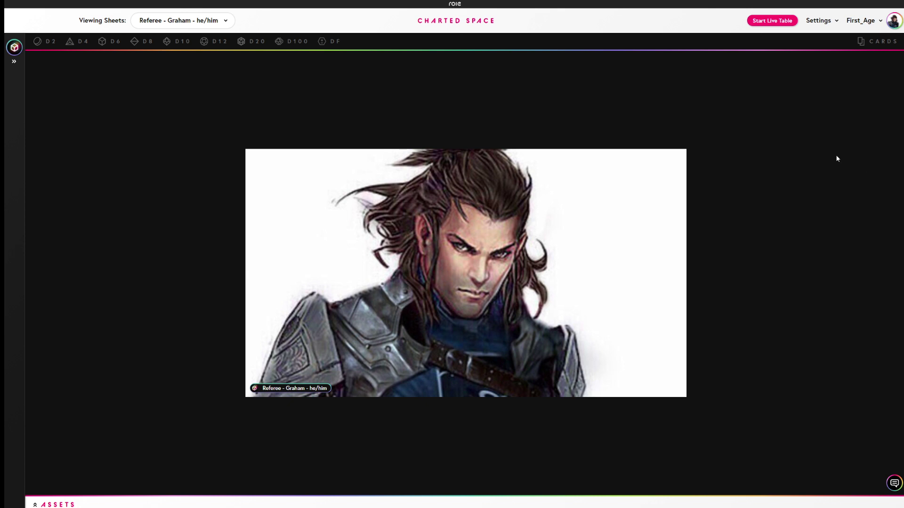
Step: Leave the Charted Space table for the dashboard and log out of the account
click(882, 22)
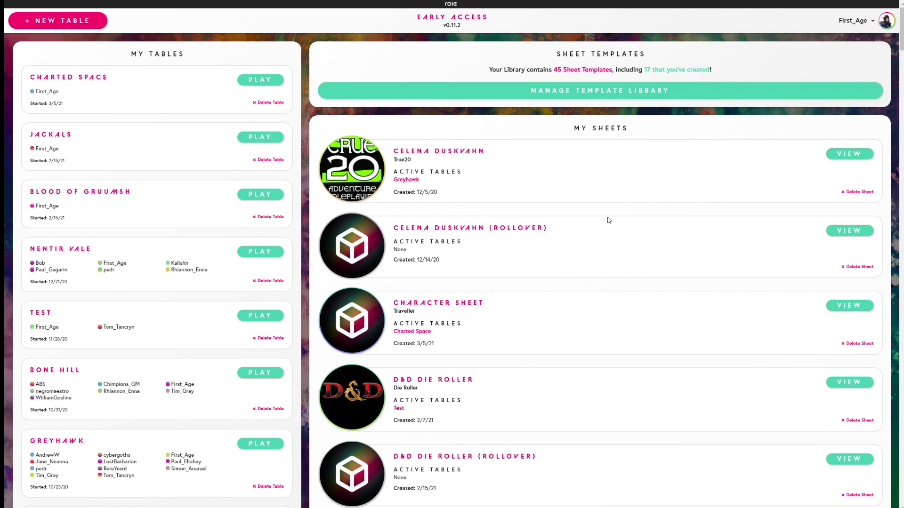
click(871, 21)
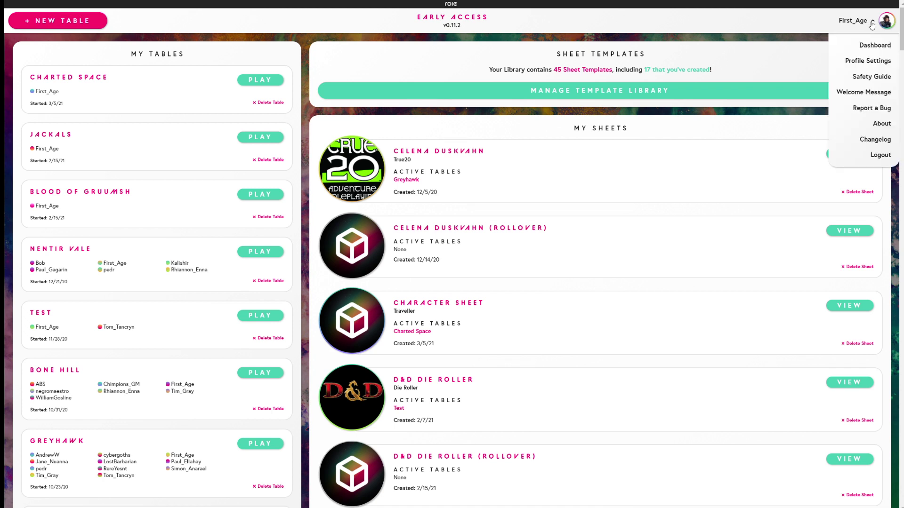
click(880, 156)
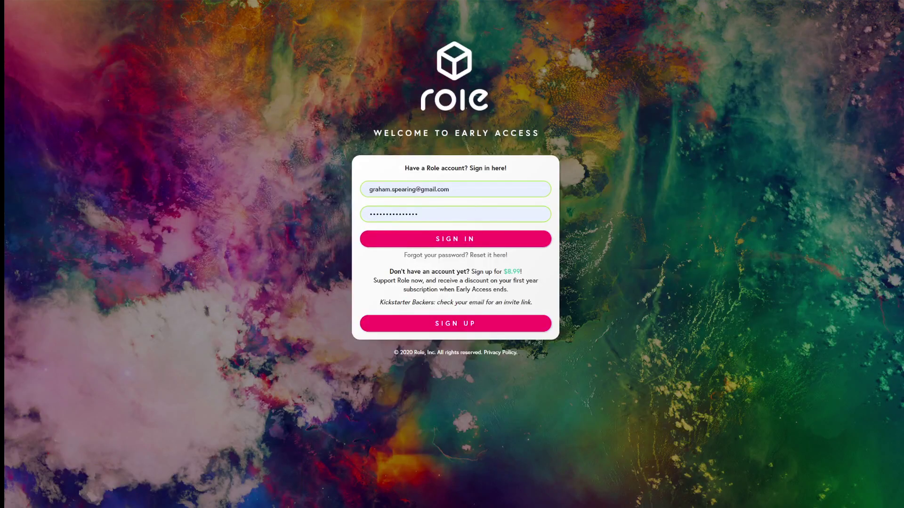